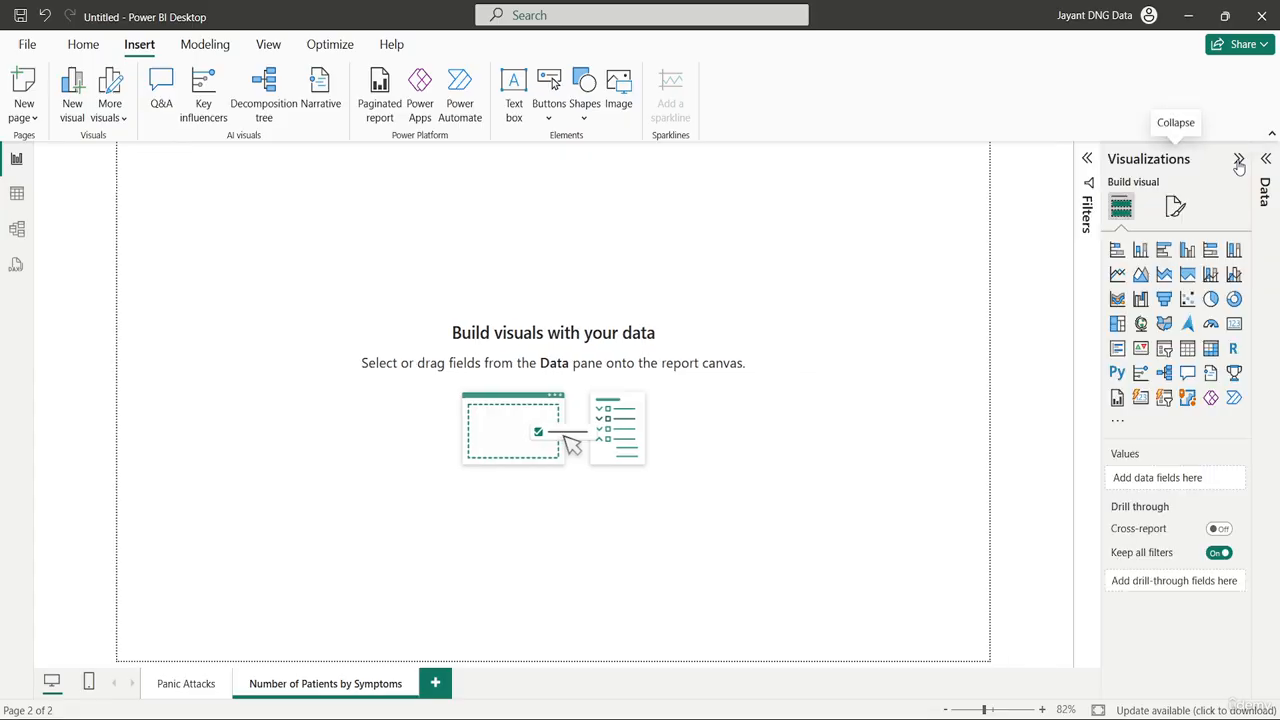
Use the image Untitled design (3) as the page's canvas background, with its transparency set to 0%.
left_click(1176, 207)
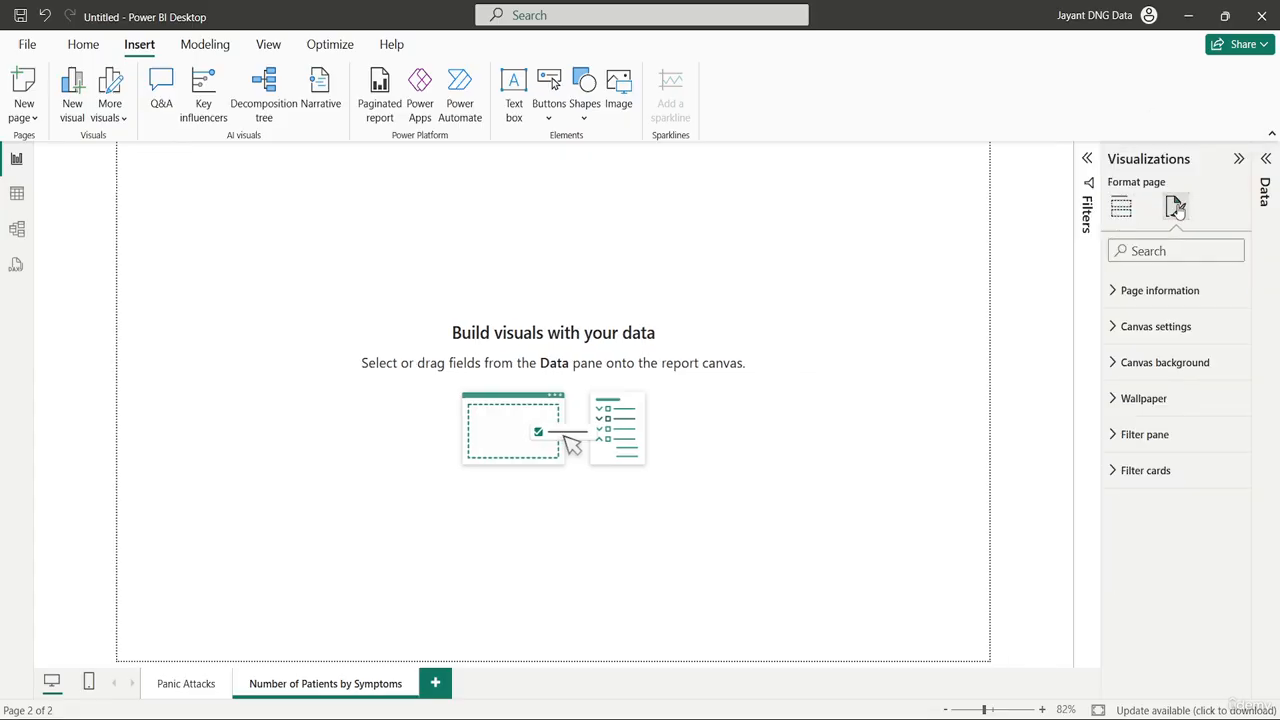
left_click(1163, 400)
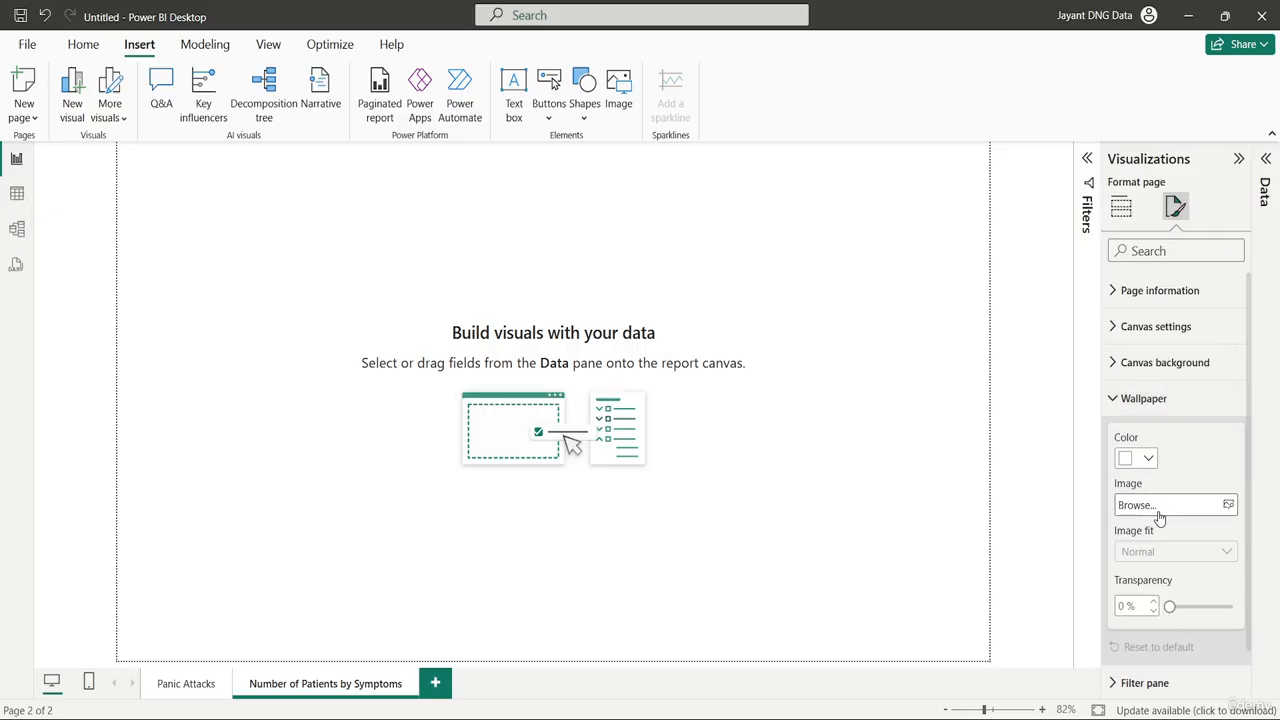
left_click(1160, 366)
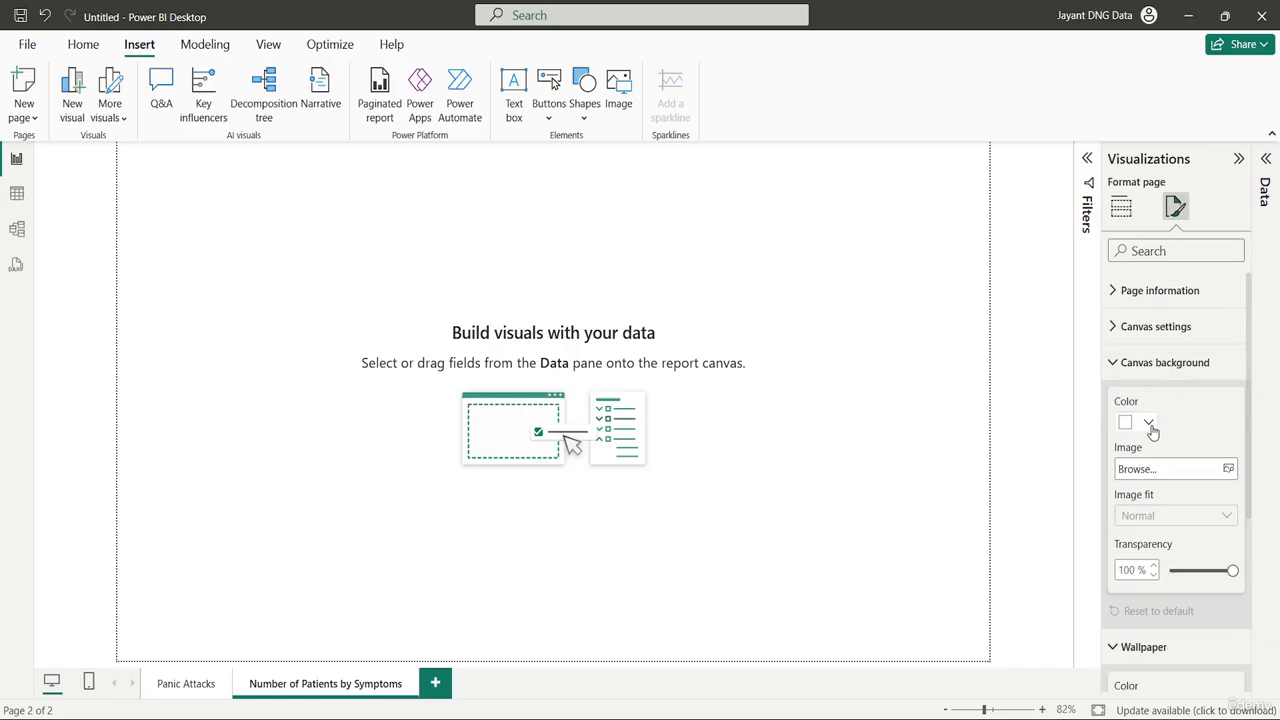
left_click(1179, 482)
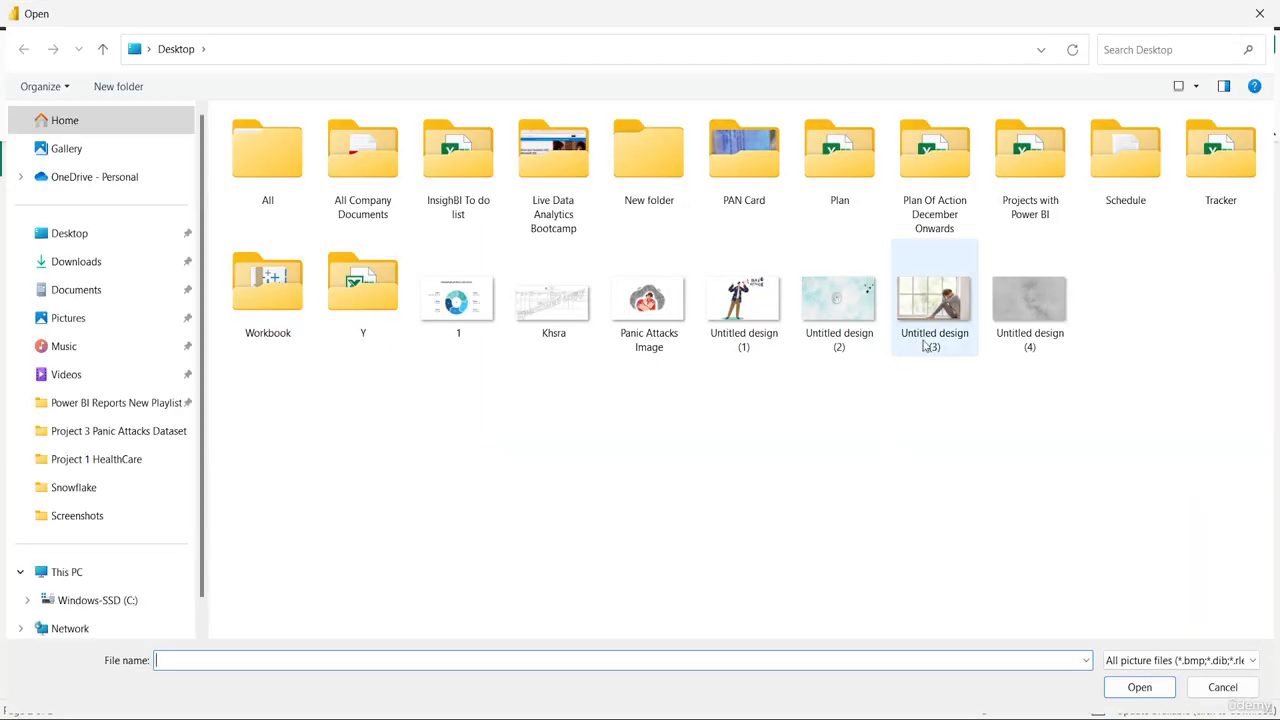
double_click(938, 312)
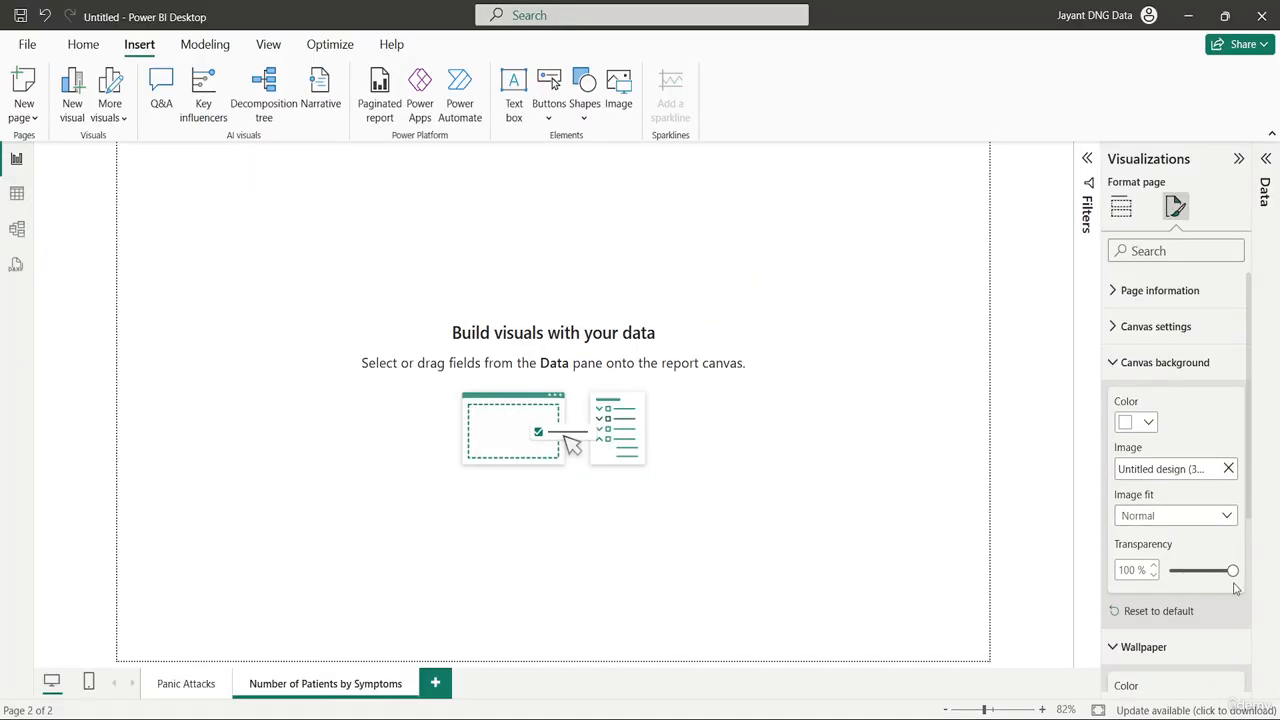
left_click_drag(1233, 571, 1157, 583)
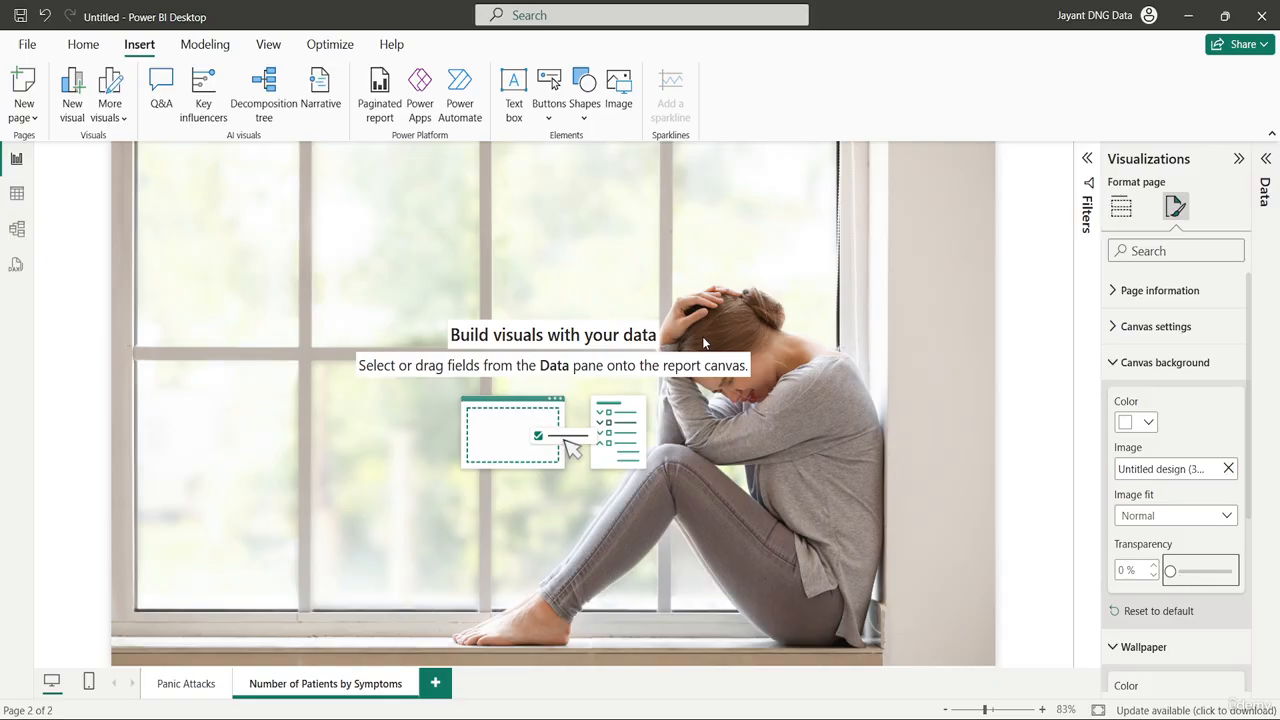
Set the page's wallpaper color to the custom hex value #CEC7BE.
left_click(1149, 372)
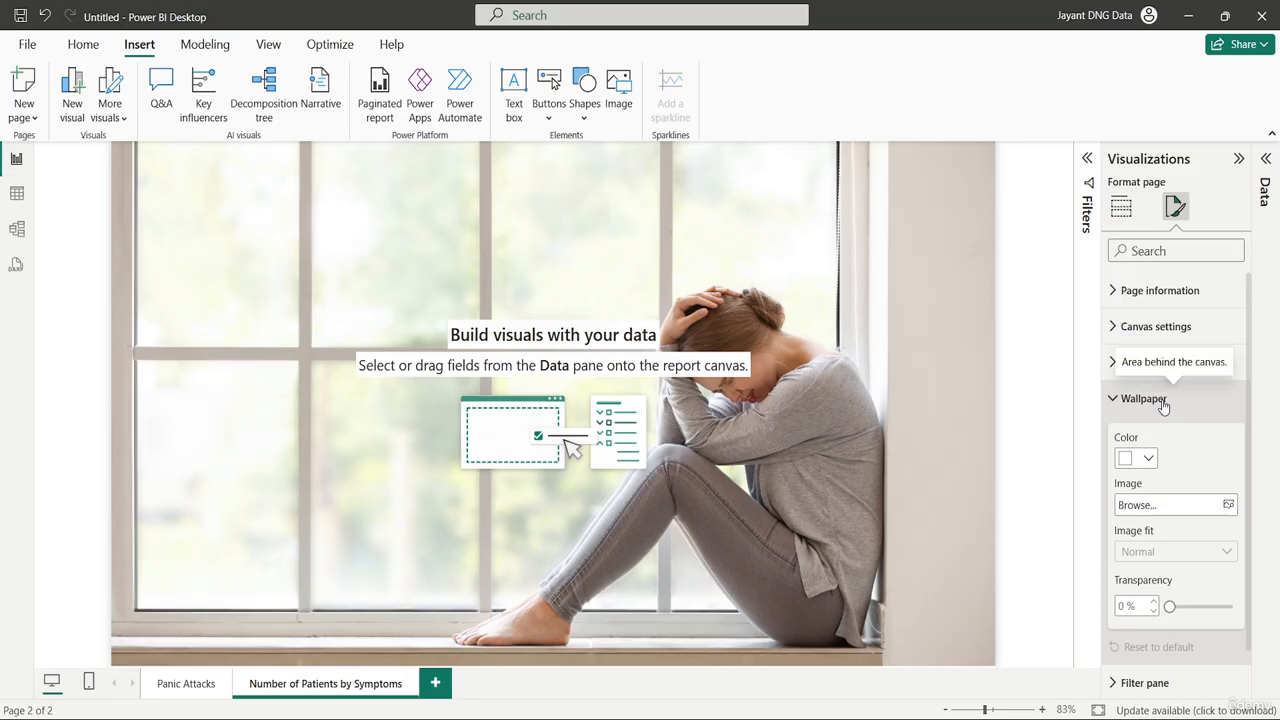
left_click(1148, 462)
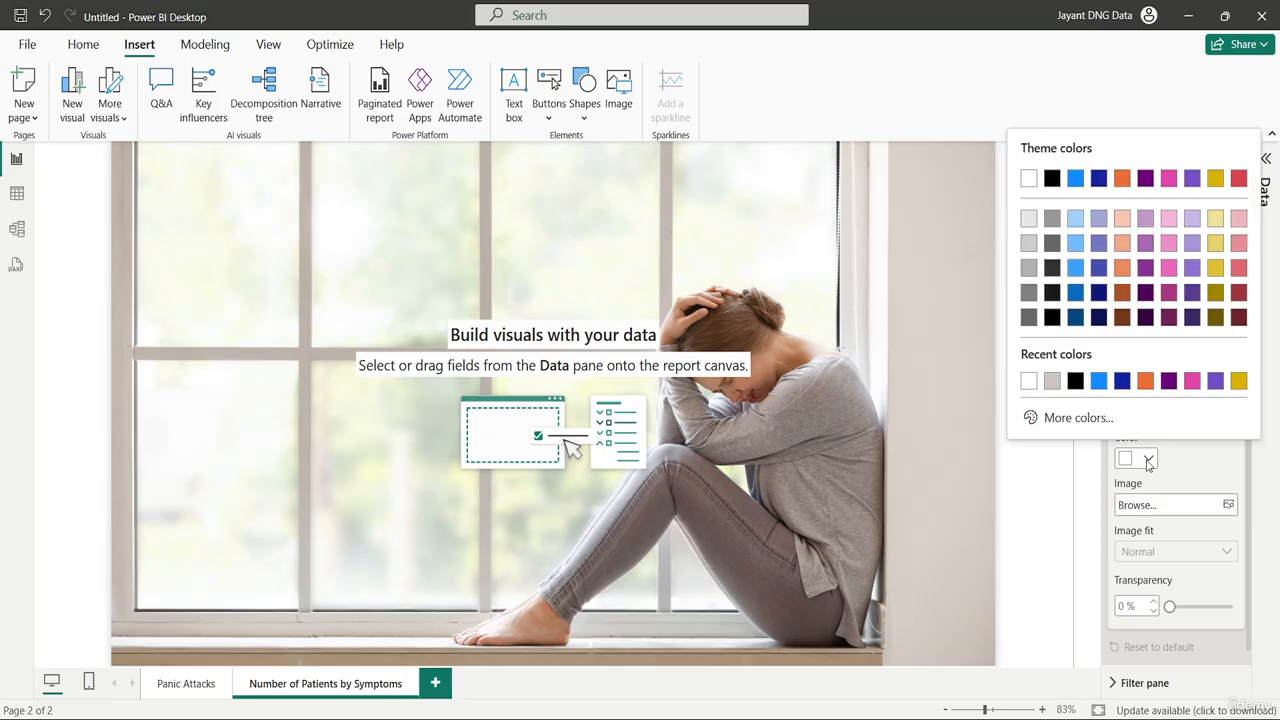
left_click(1077, 420)
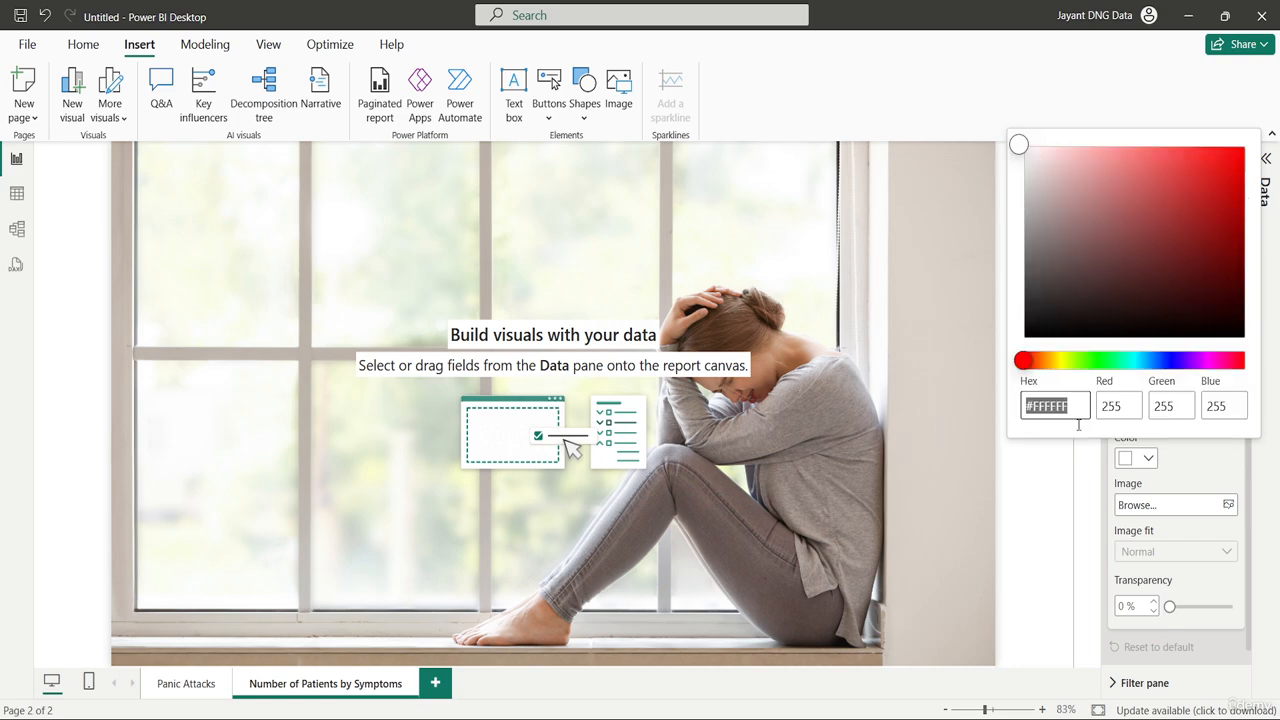
left_click(1080, 405)
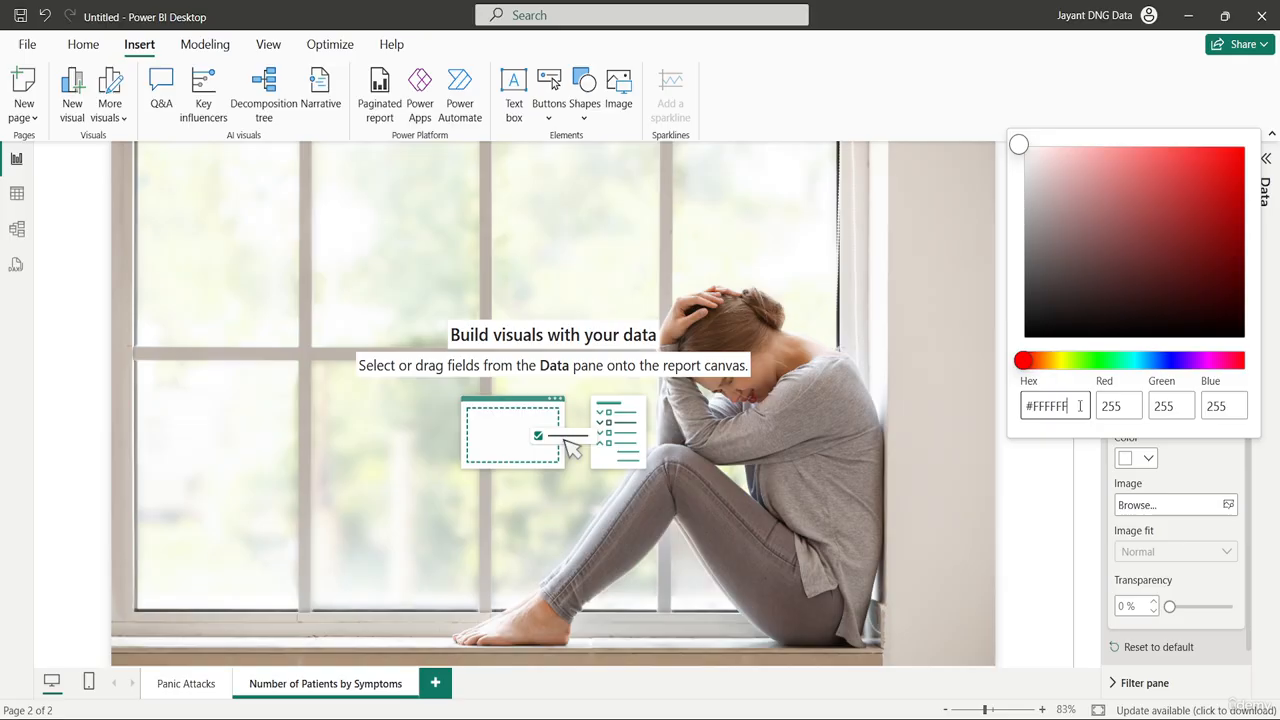
key("BackSpace")
key("BackSpace")
key("BackSpace")
key("BackSpace")
key("BackSpace")
key("BackSpace")
type("cec7be")
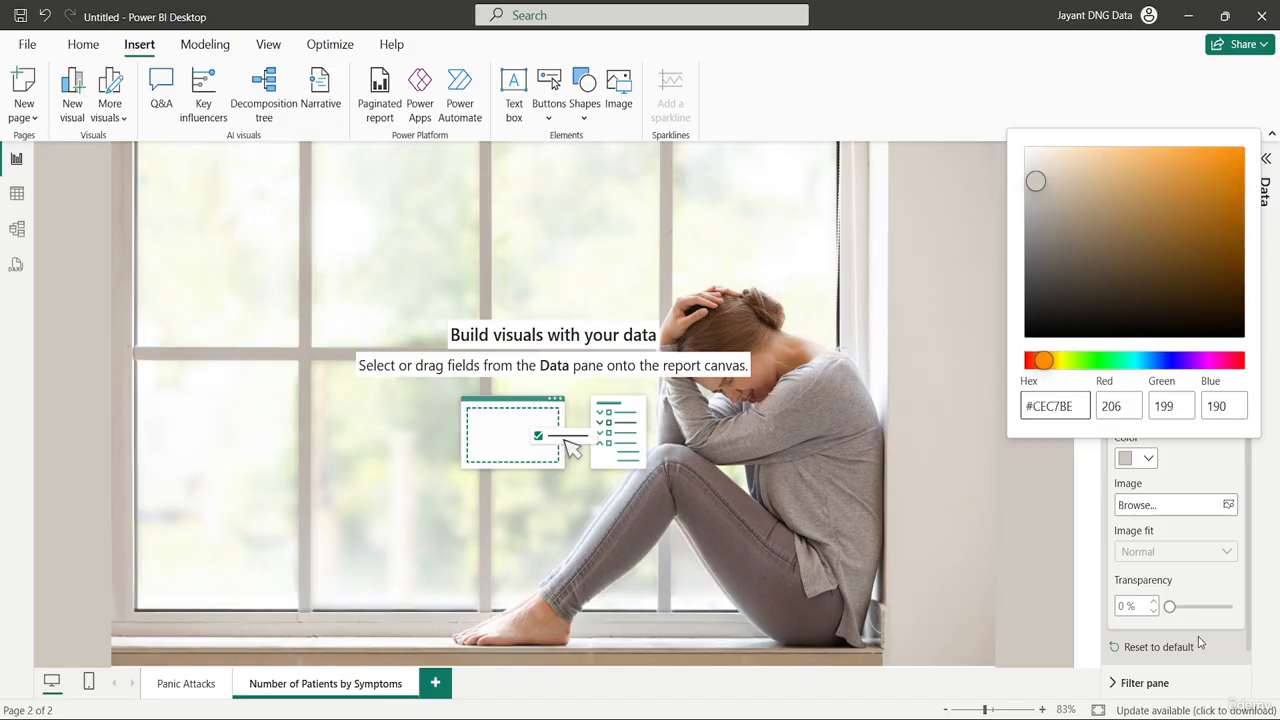
left_click(1061, 580)
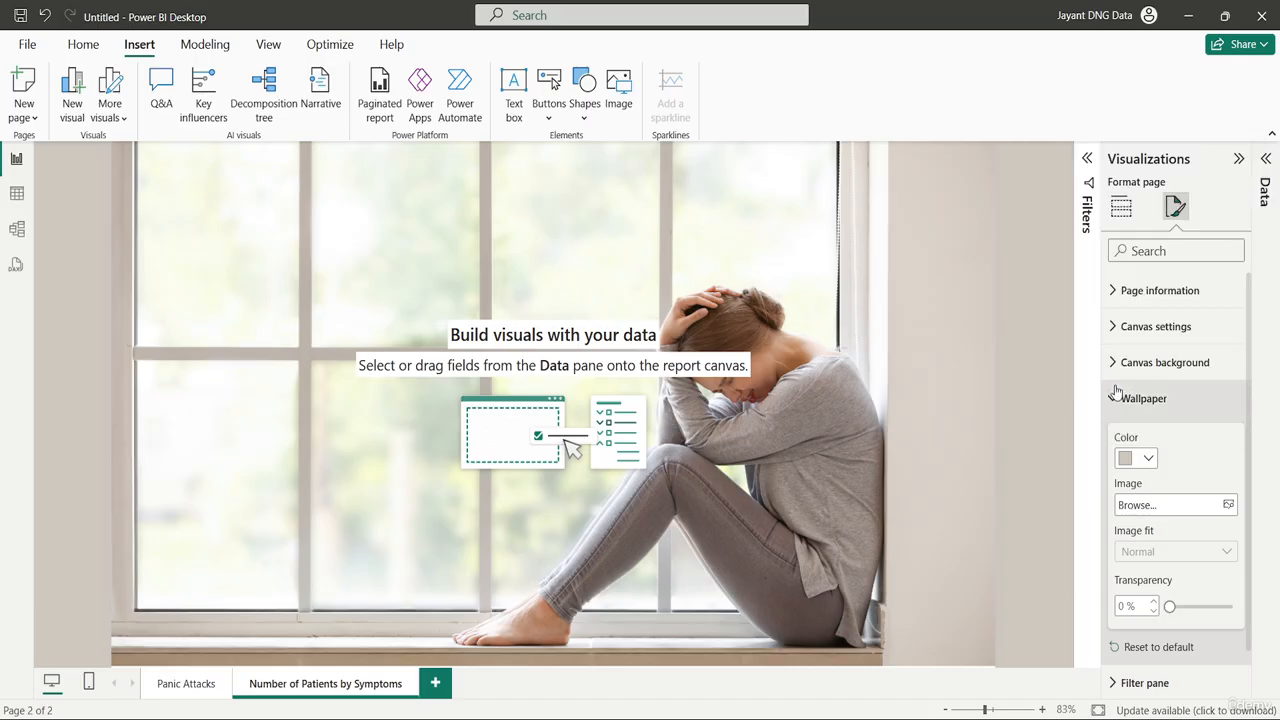
Expand the Filters pane and set its background color to the custom hex value #CEC7BE.
left_click(1088, 170)
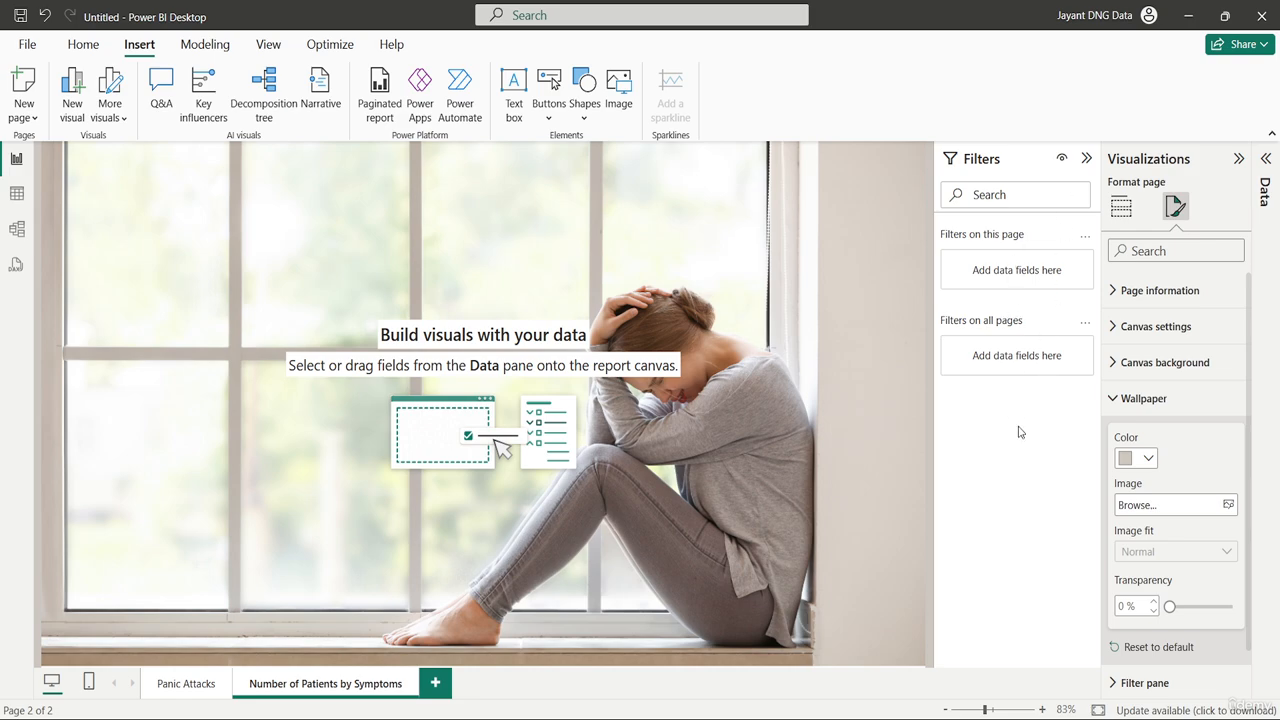
left_click(1149, 408)
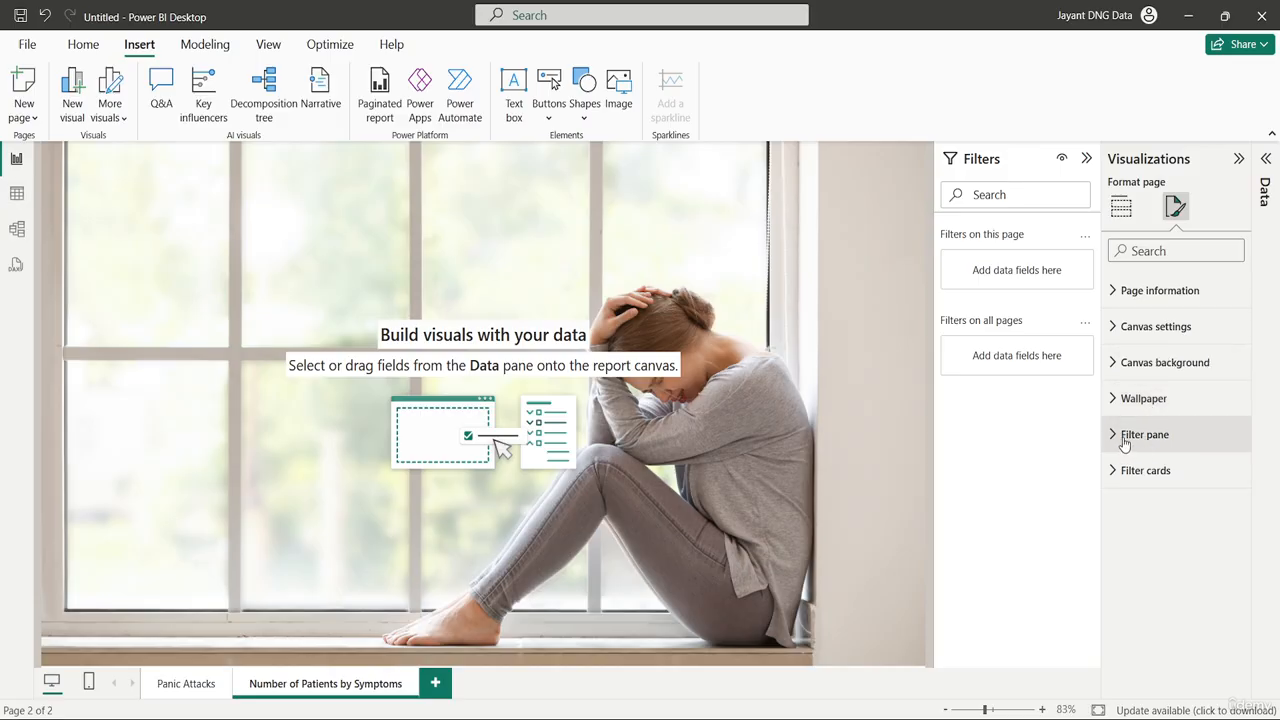
left_click(1116, 441)
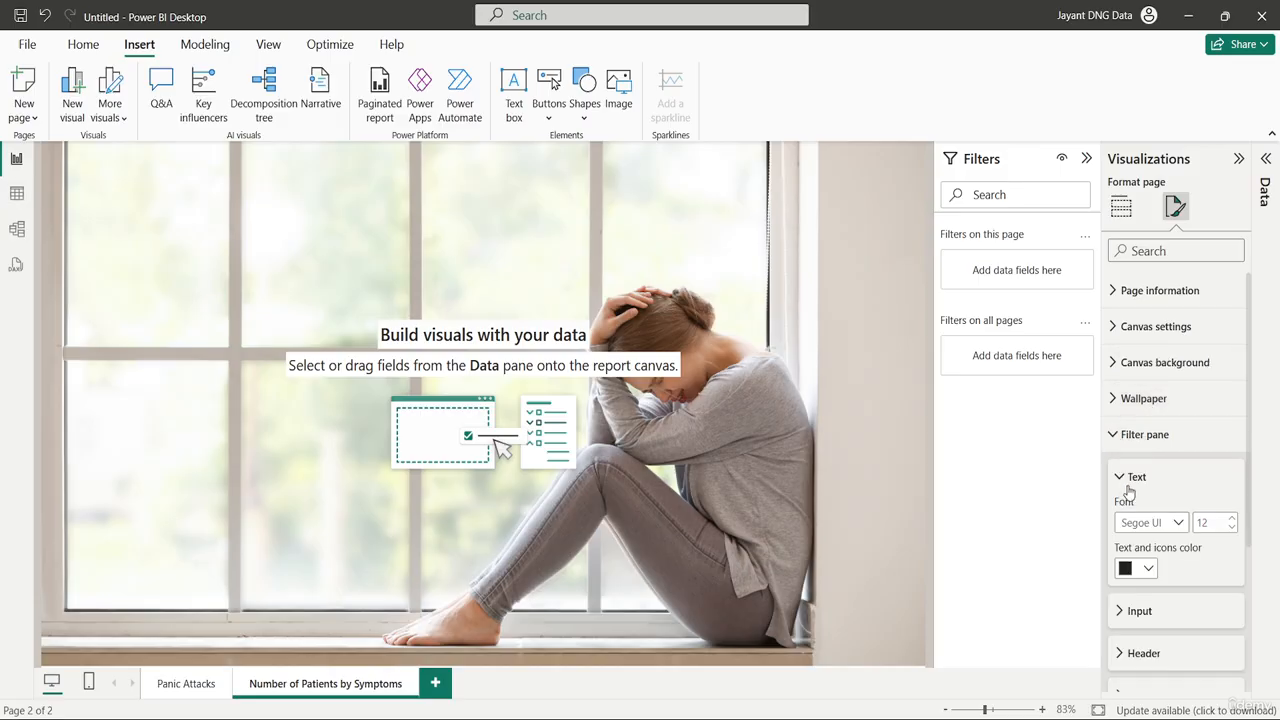
scroll(1184, 593, "down", 1)
scroll(1185, 593, "down", 3)
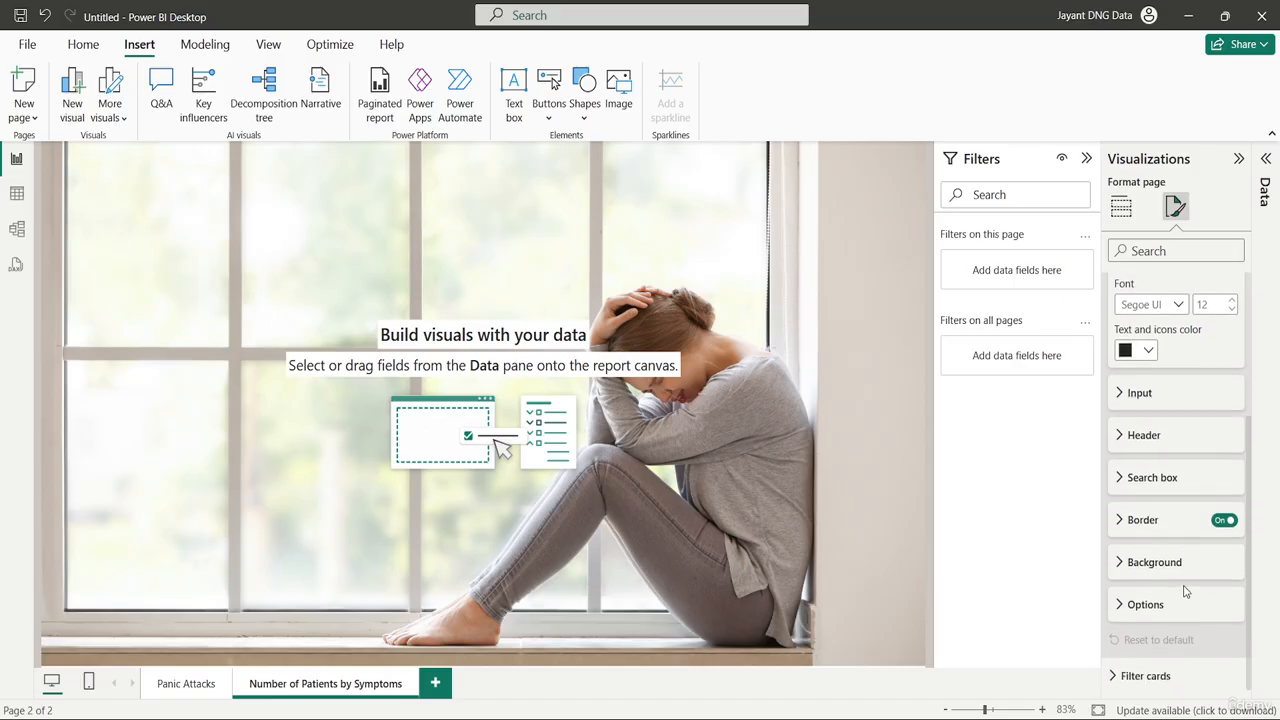
left_click(1155, 562)
scroll(1157, 560, "down", 1)
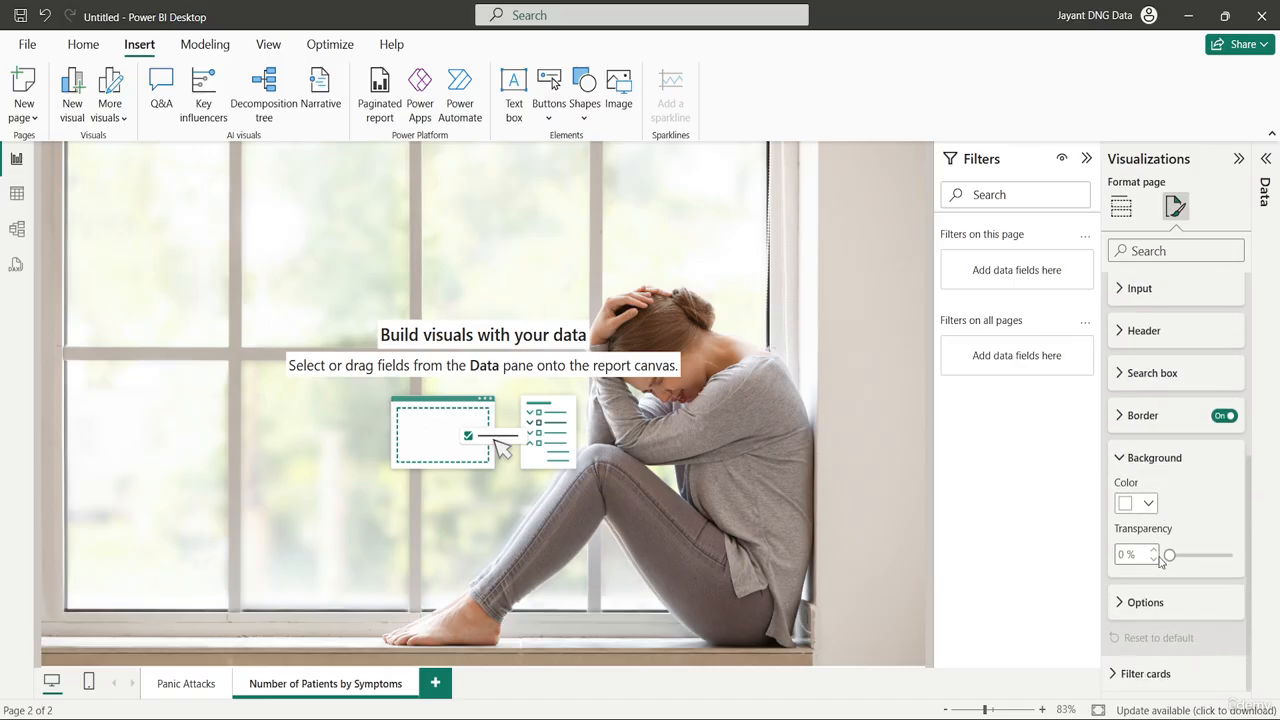
left_click(1150, 507)
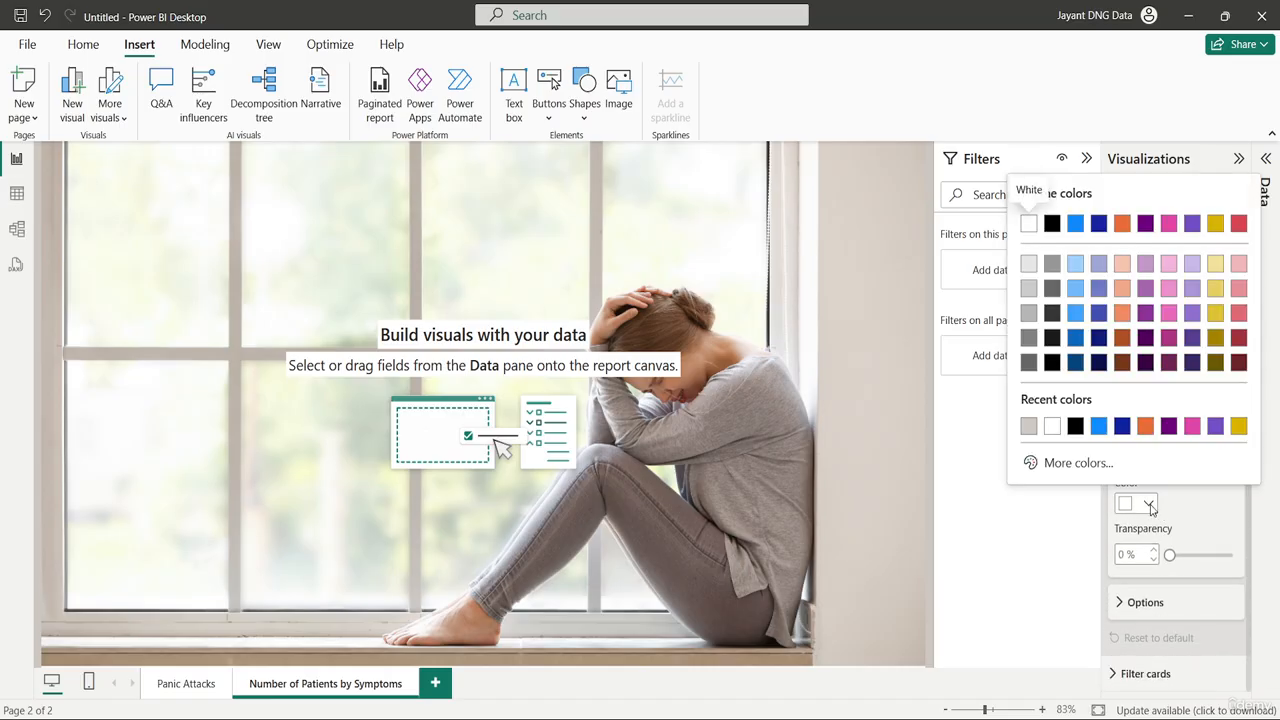
left_click(1075, 464)
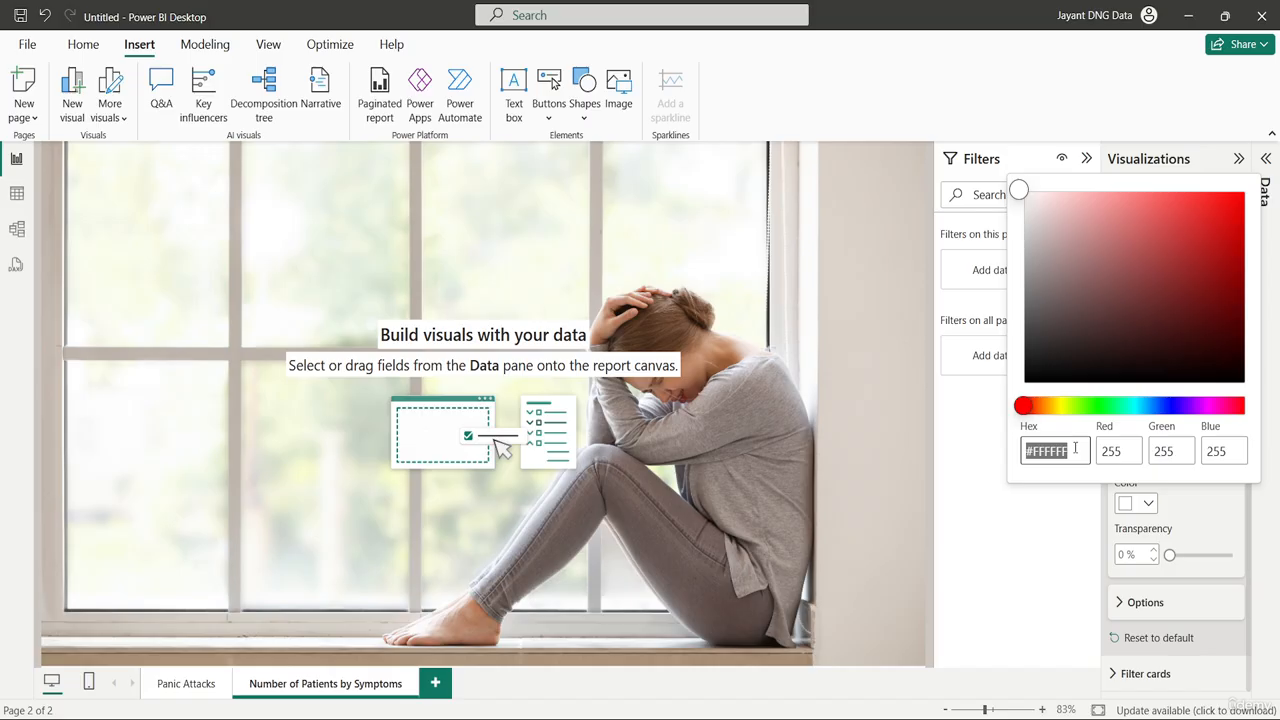
left_click(1075, 448)
key("BackSpace")
key("BackSpace")
key("BackSpace")
key("BackSpace")
key("BackSpace")
key("BackSpace")
type("cec7be")
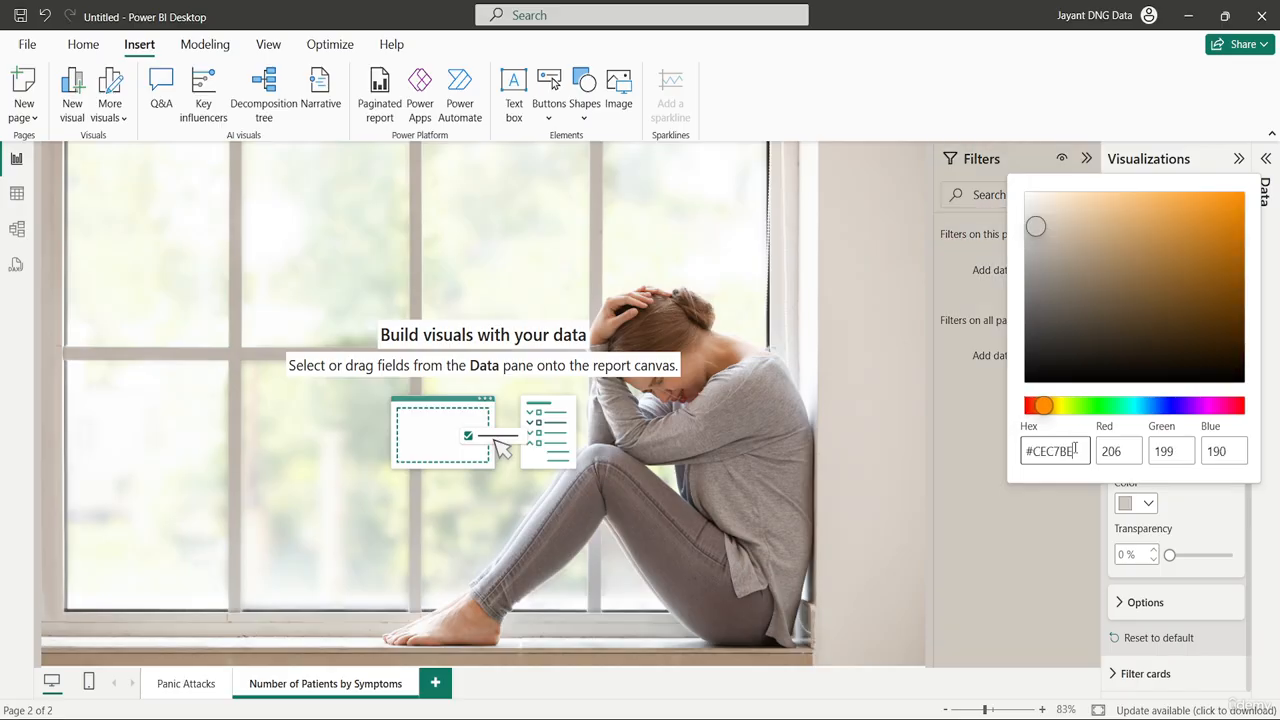
left_click(1067, 576)
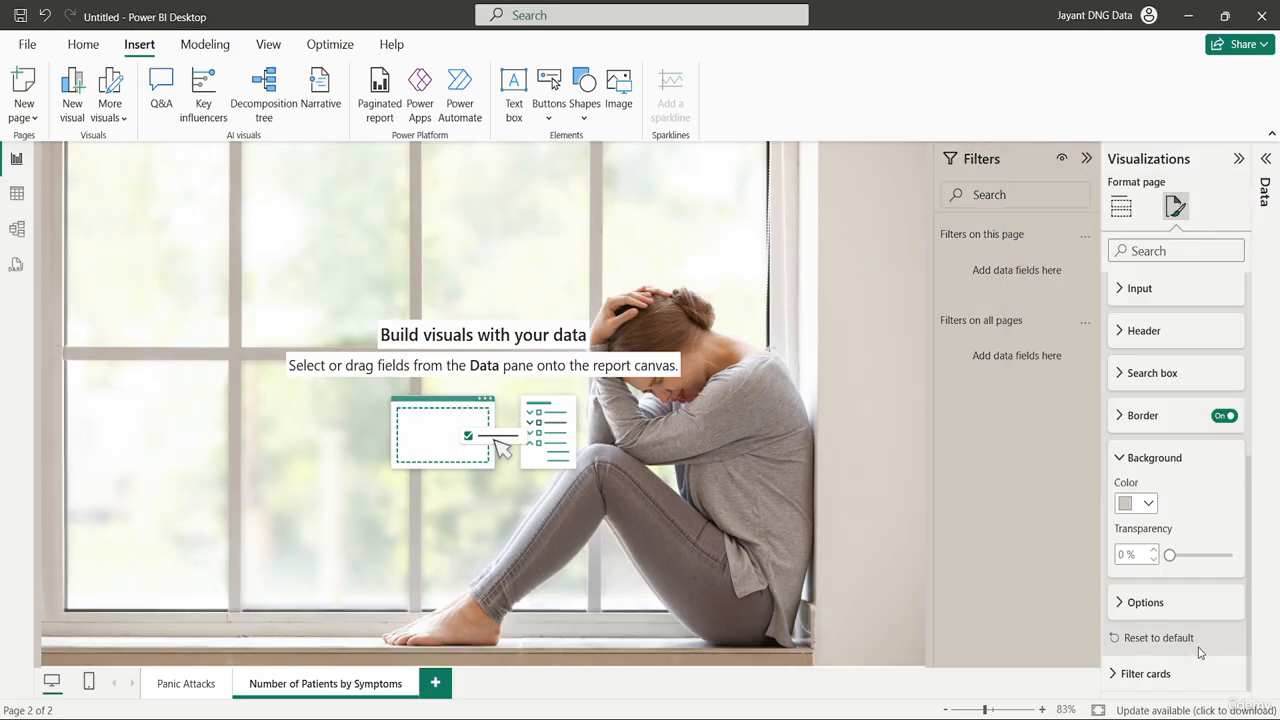
Set the filter cards' background color to the custom hex value #CEC7BE.
left_click(1146, 674)
scroll(1161, 680, "down", 3)
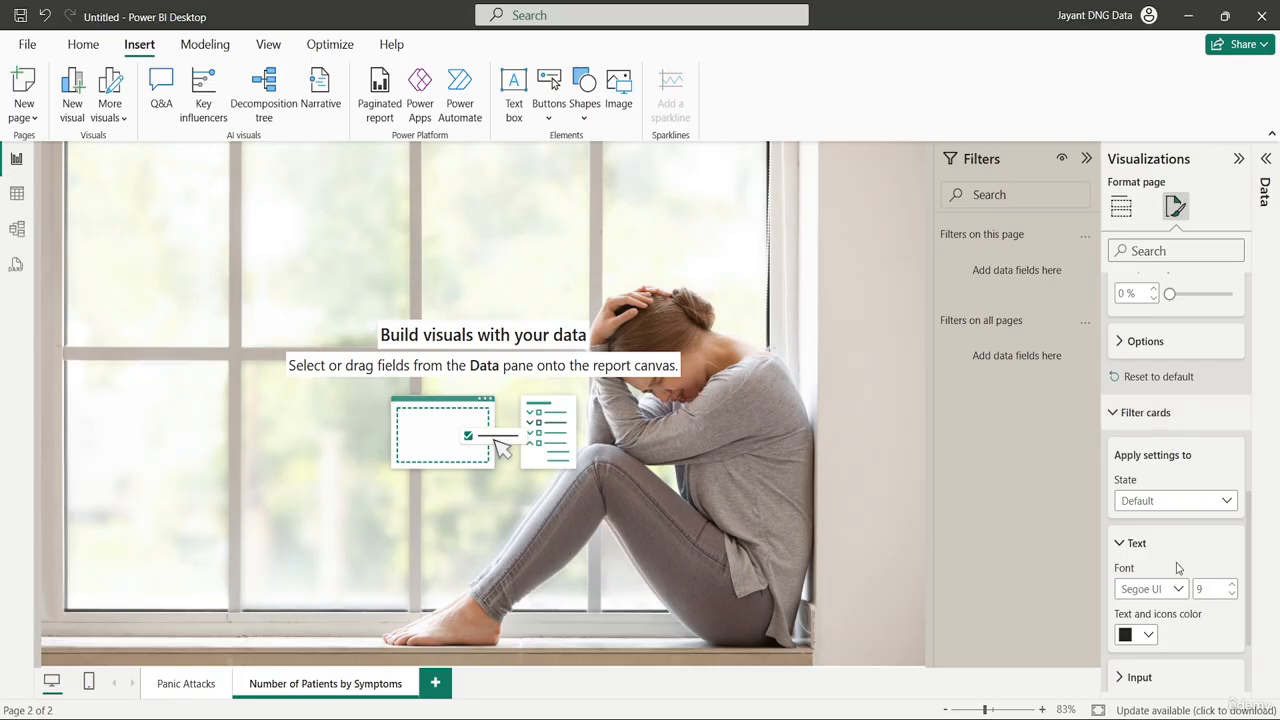
scroll(1172, 562, "down", 2)
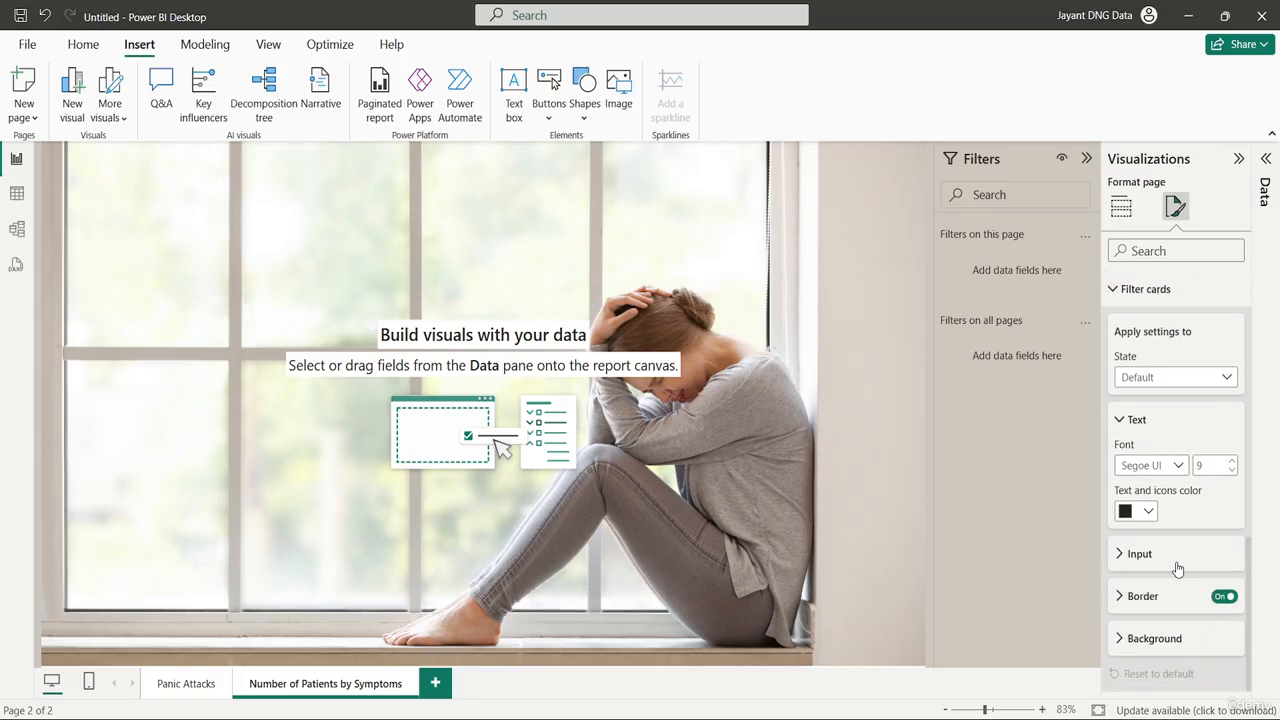
left_click(1157, 639)
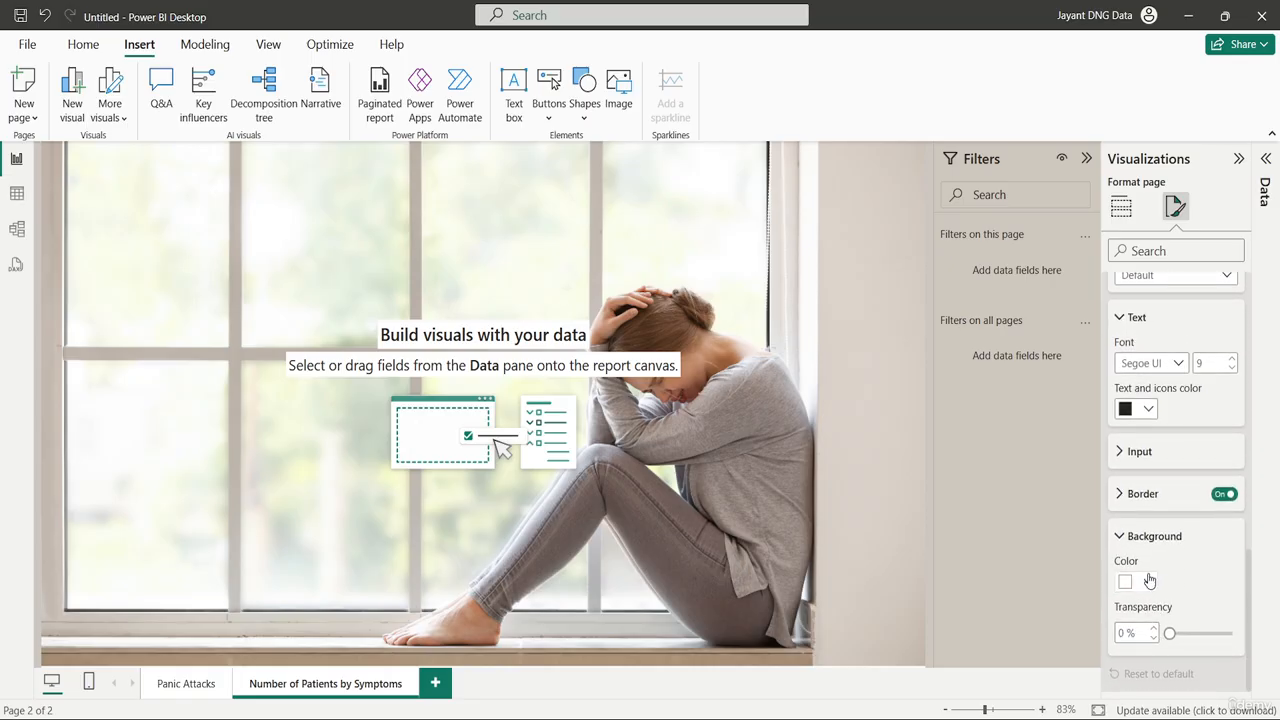
left_click(1149, 582)
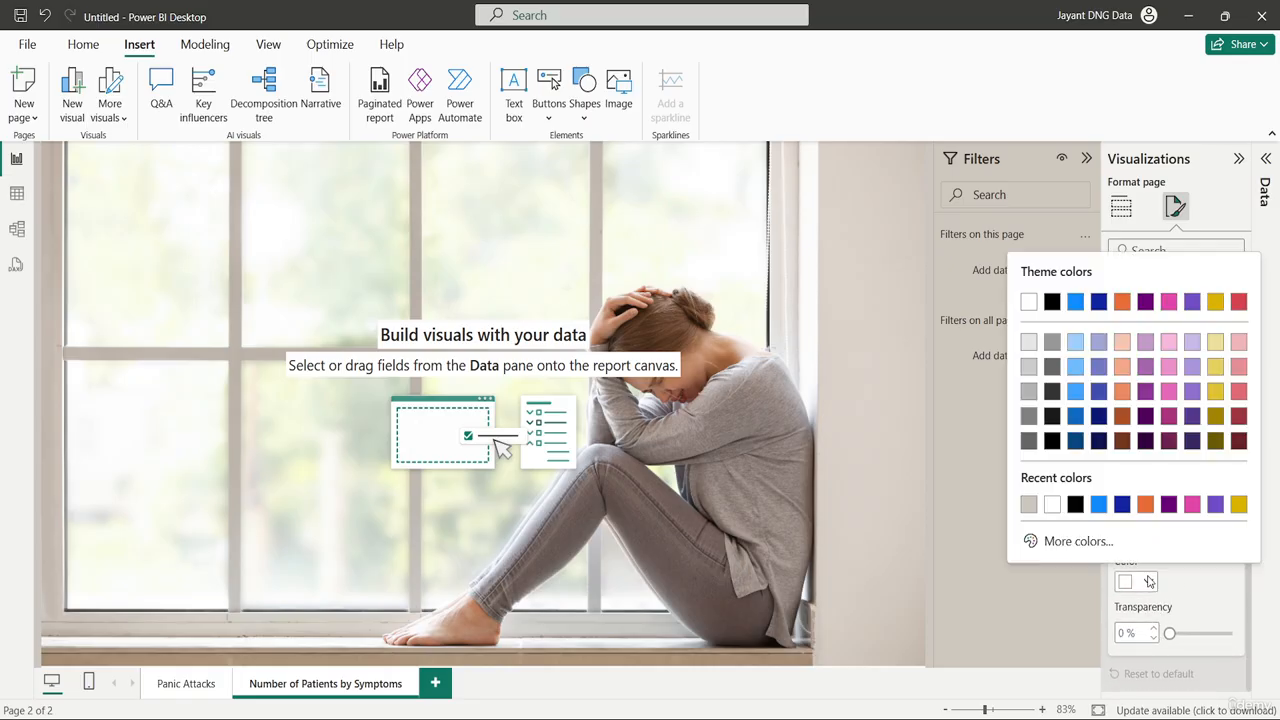
left_click(1078, 541)
left_click(1078, 531)
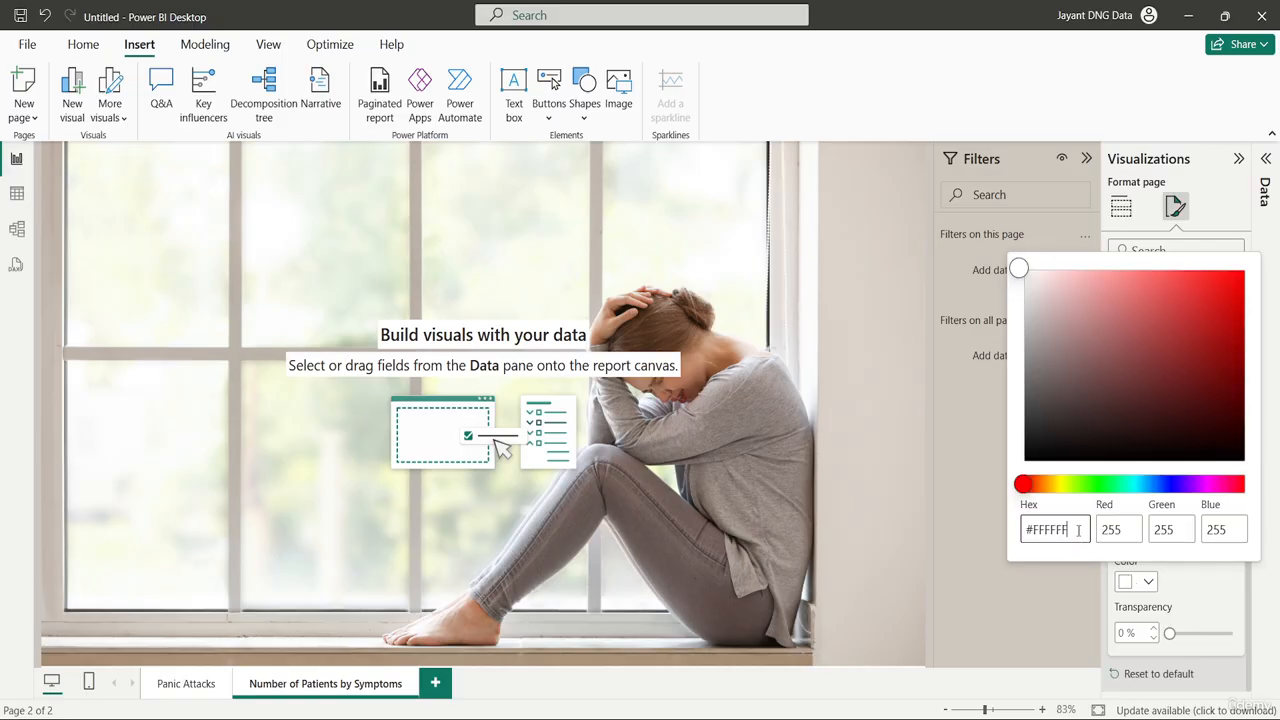
key("BackSpace")
key("BackSpace")
key("BackSpace")
key("BackSpace")
key("BackSpace")
type("cec7be")
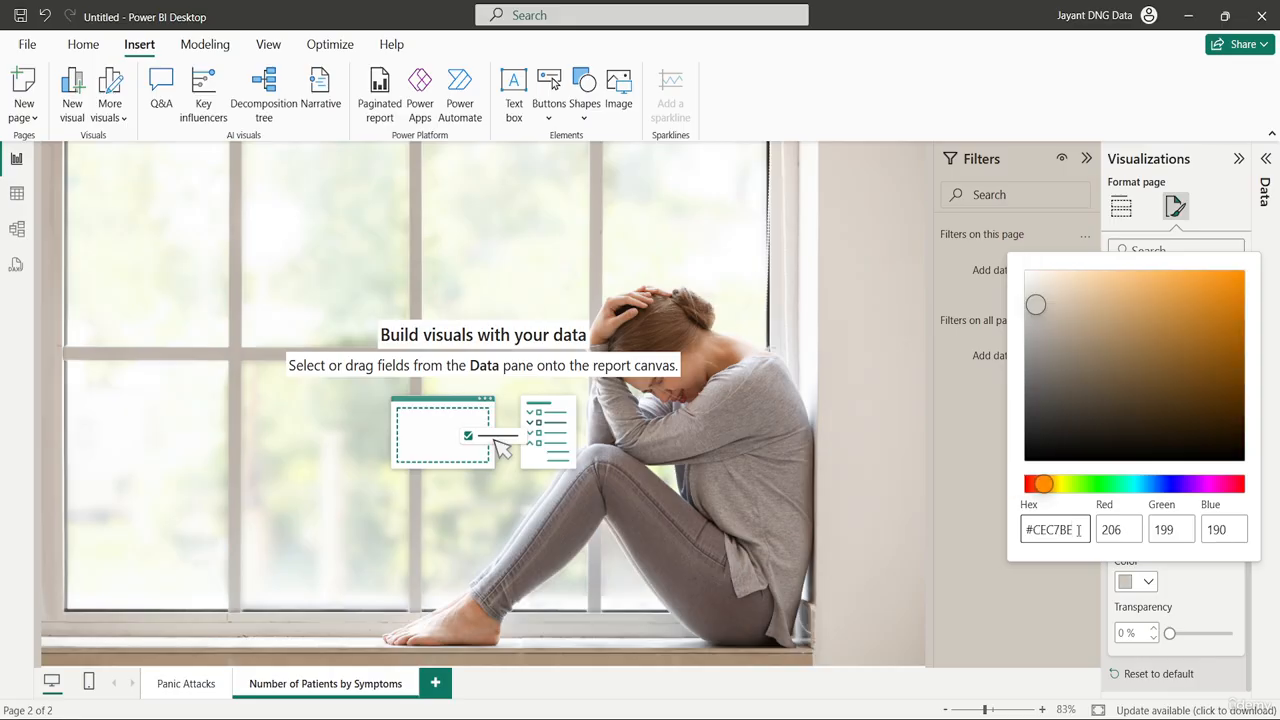
left_click(986, 518)
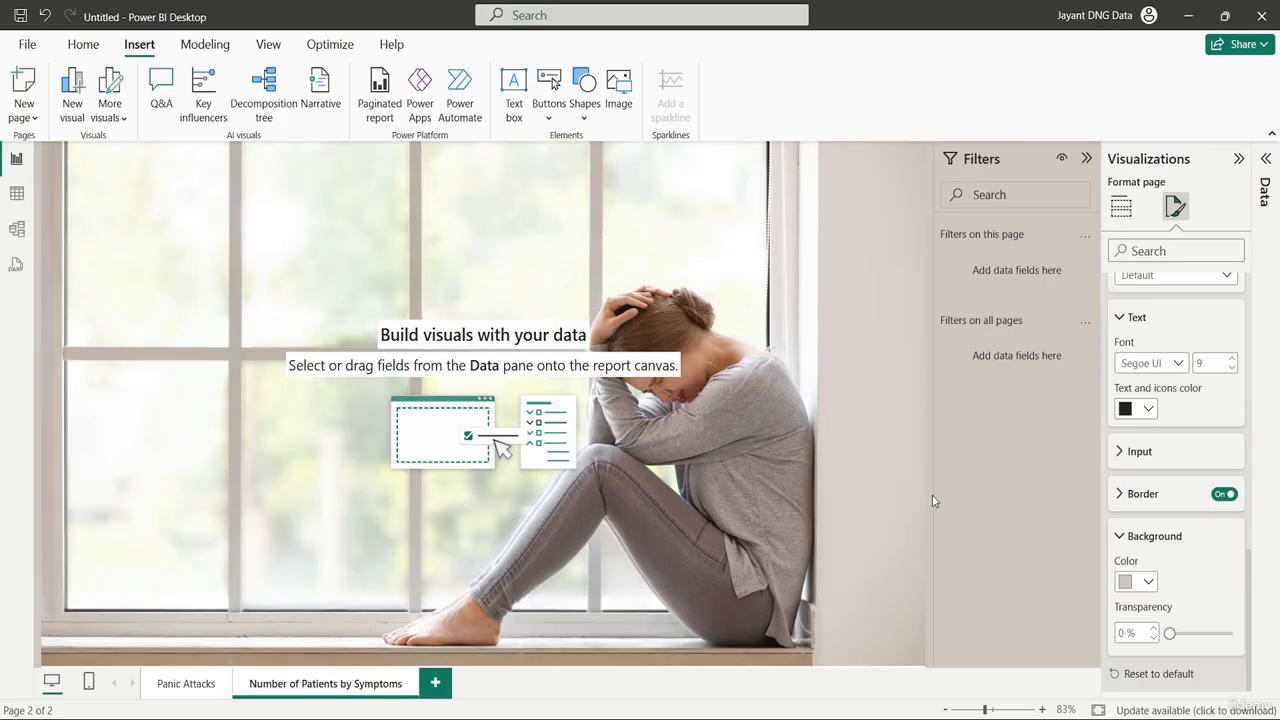
Collapse the Filters and Visualizations panes, and expand and widen the Data pane so the field names fit.
left_click(1087, 160)
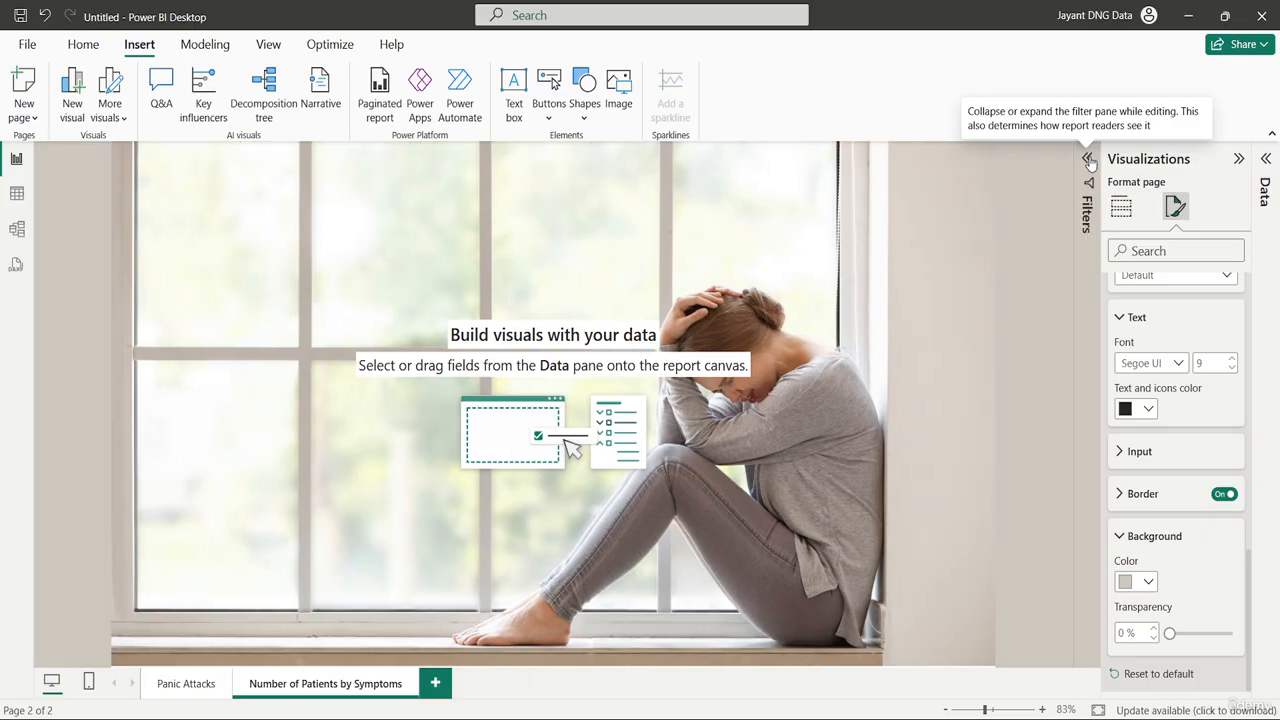
left_click(1238, 159)
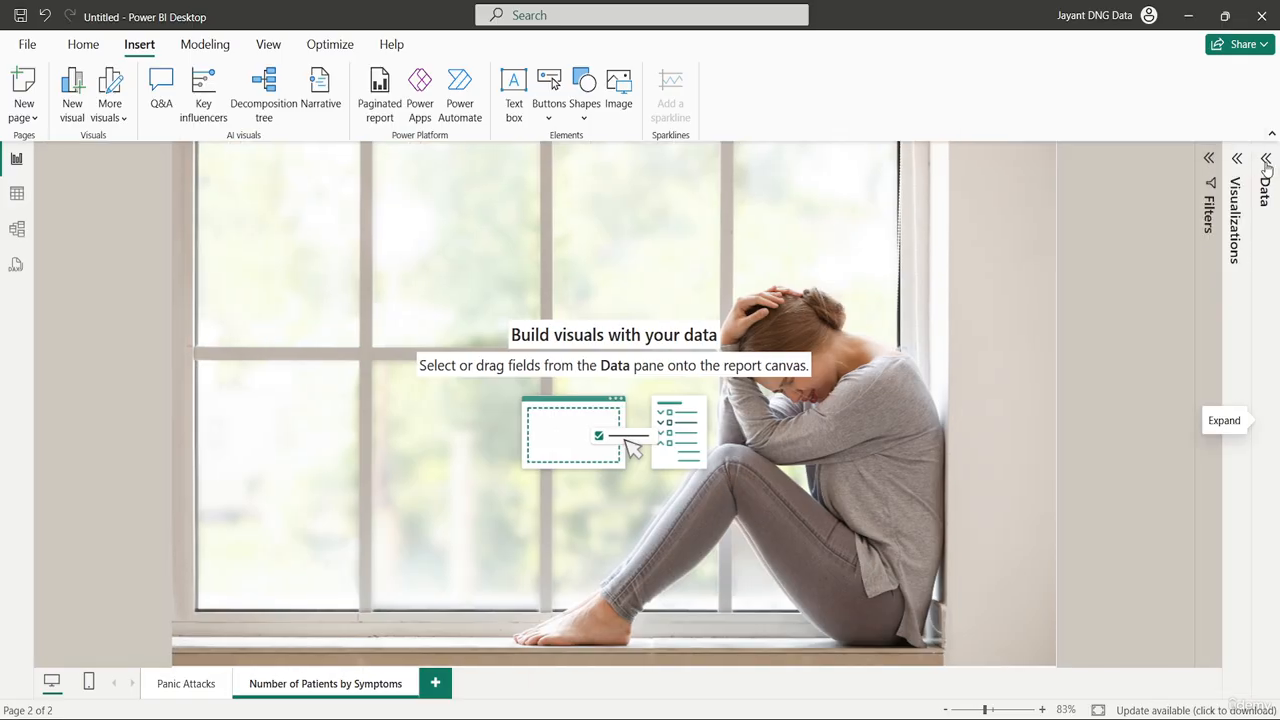
left_click(1266, 165)
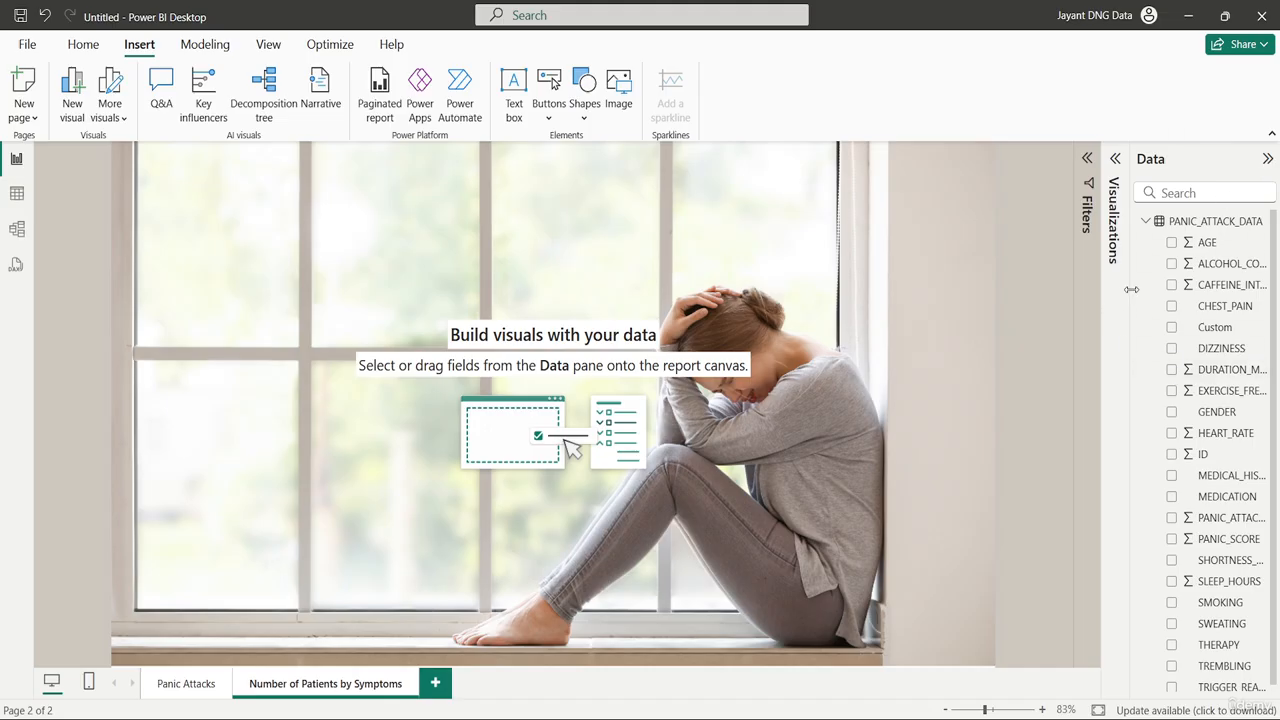
left_click_drag(1131, 289, 1074, 289)
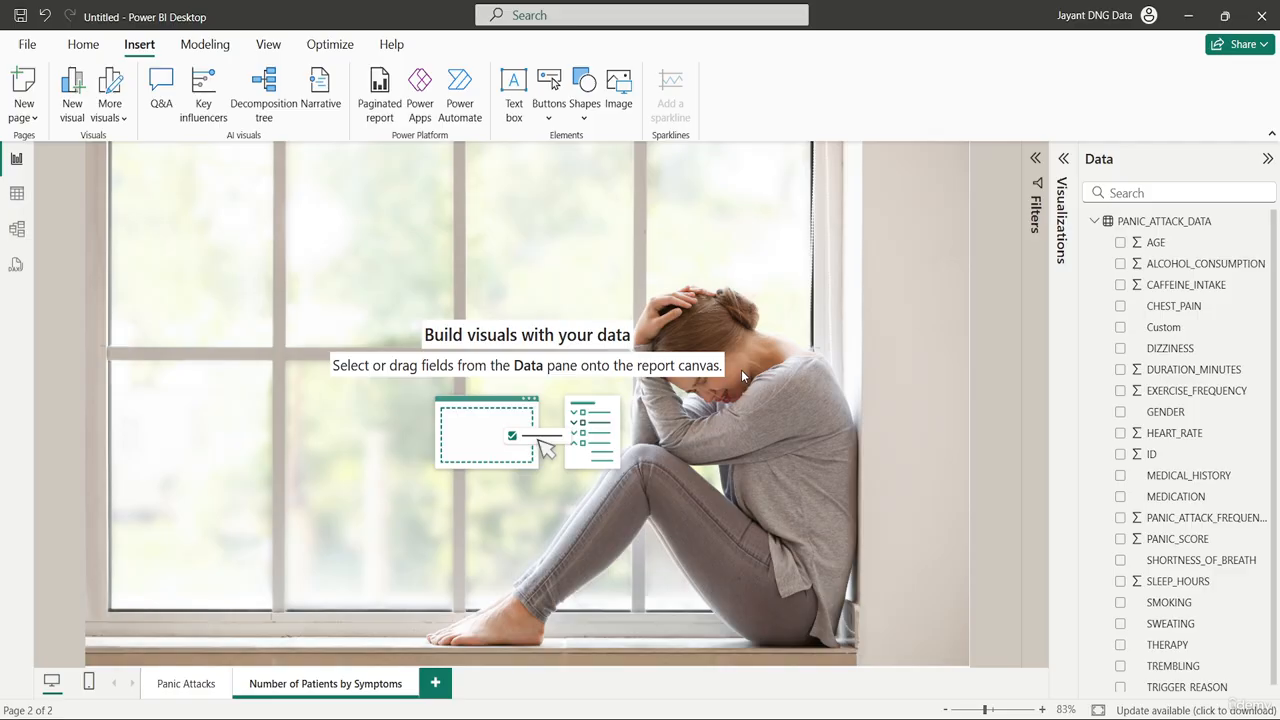
Reopen the visual-building options and add an empty stacked bar chart to the Number of Patients by Symptoms page.
left_click(1063, 158)
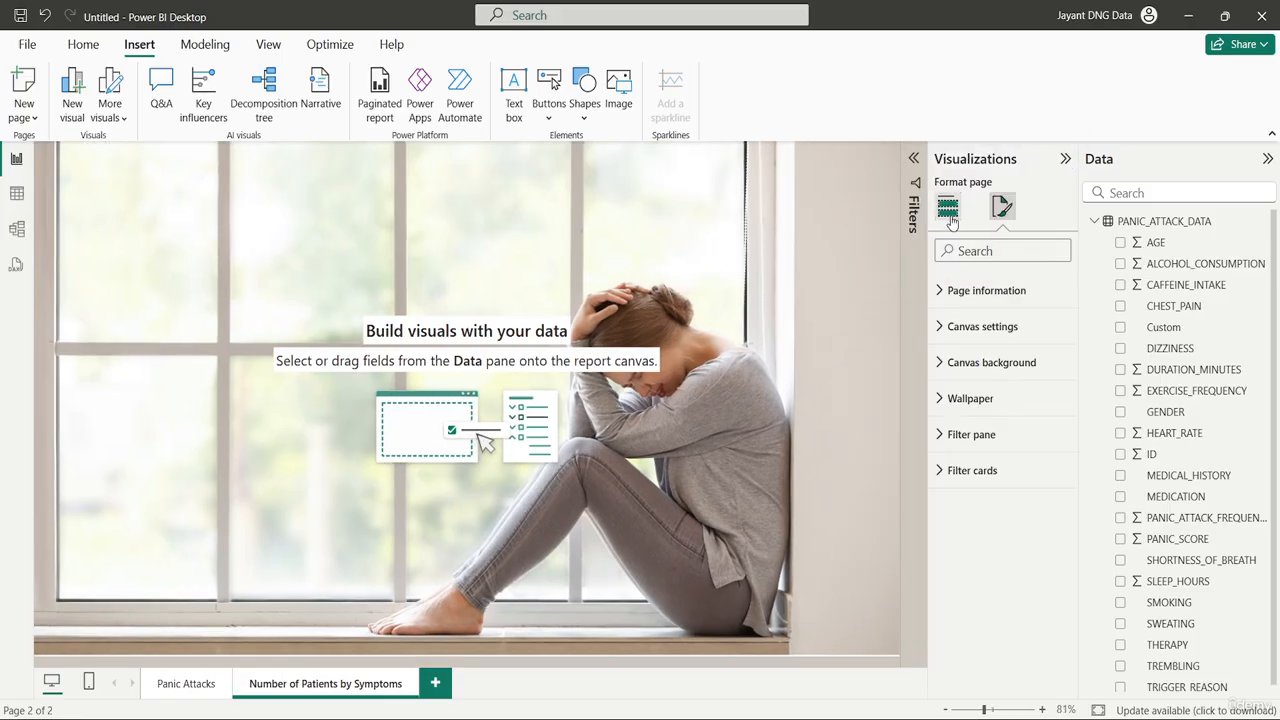
left_click(948, 208)
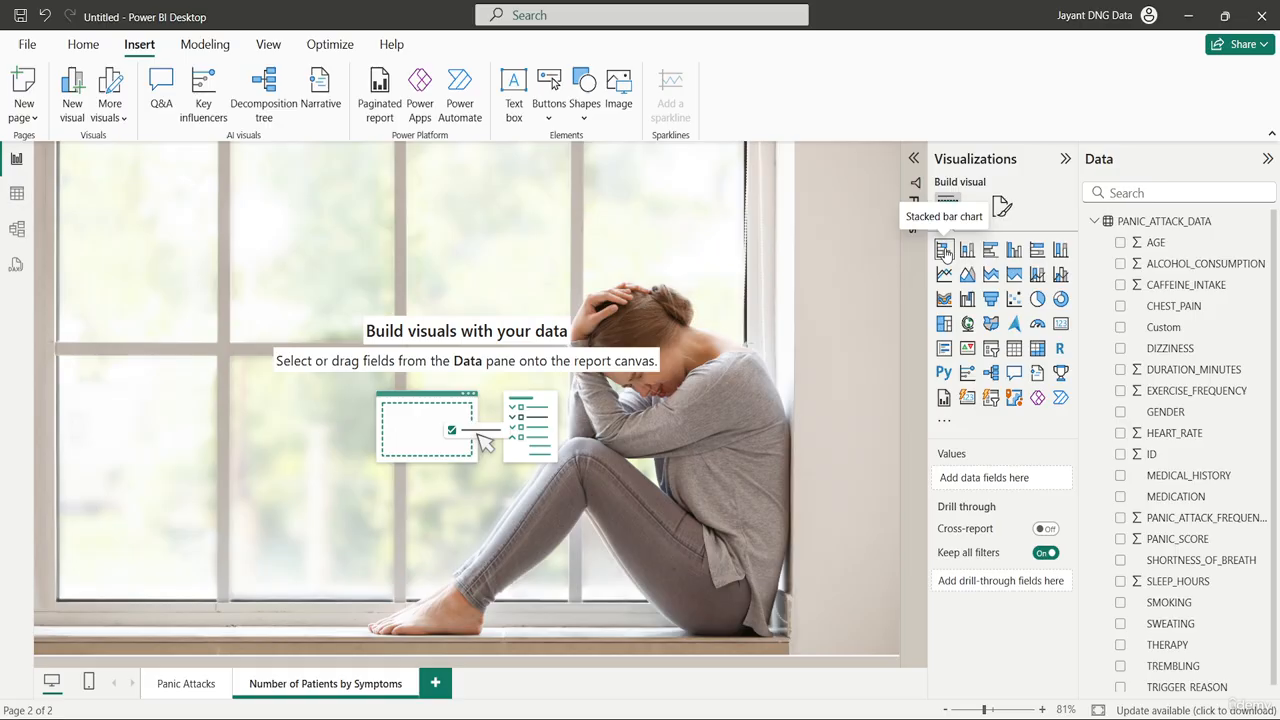
left_click(944, 250)
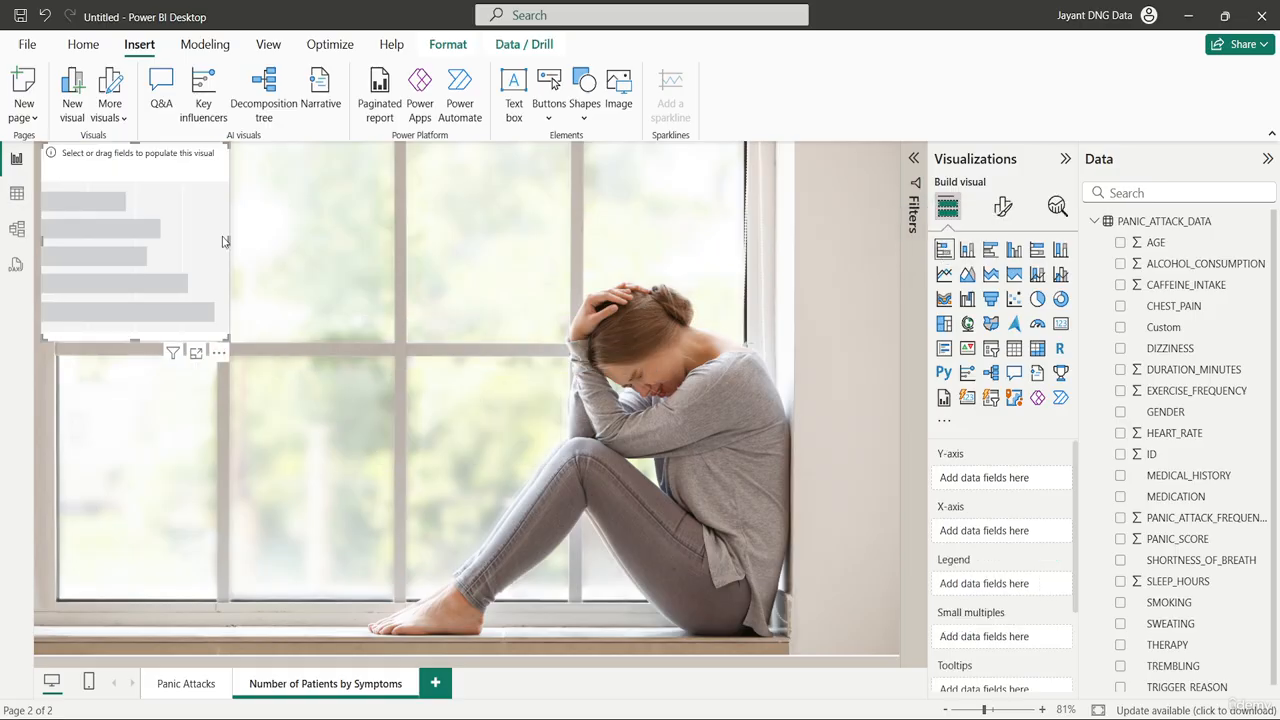
Move the empty bar chart slightly inward from the page corner, and assign ID to its X-axis and DIZZINESS to its Y-axis.
left_click_drag(168, 252, 194, 265)
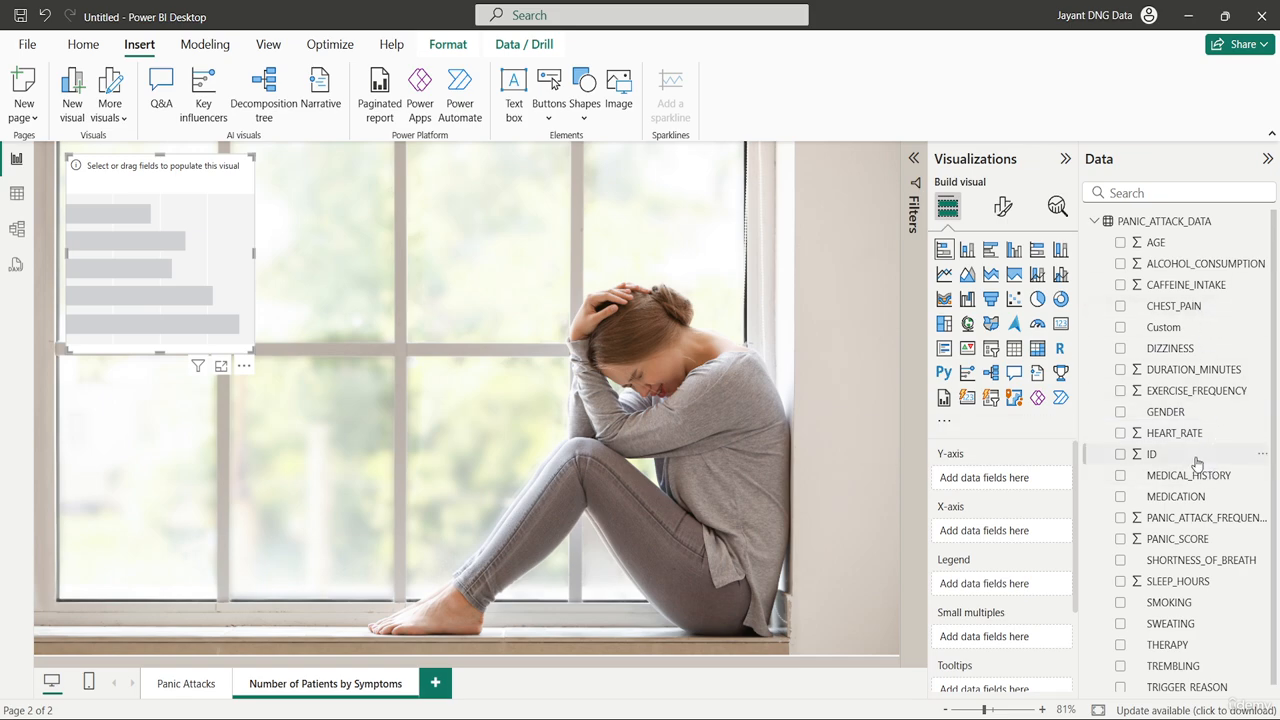
left_click_drag(1197, 462, 1003, 540)
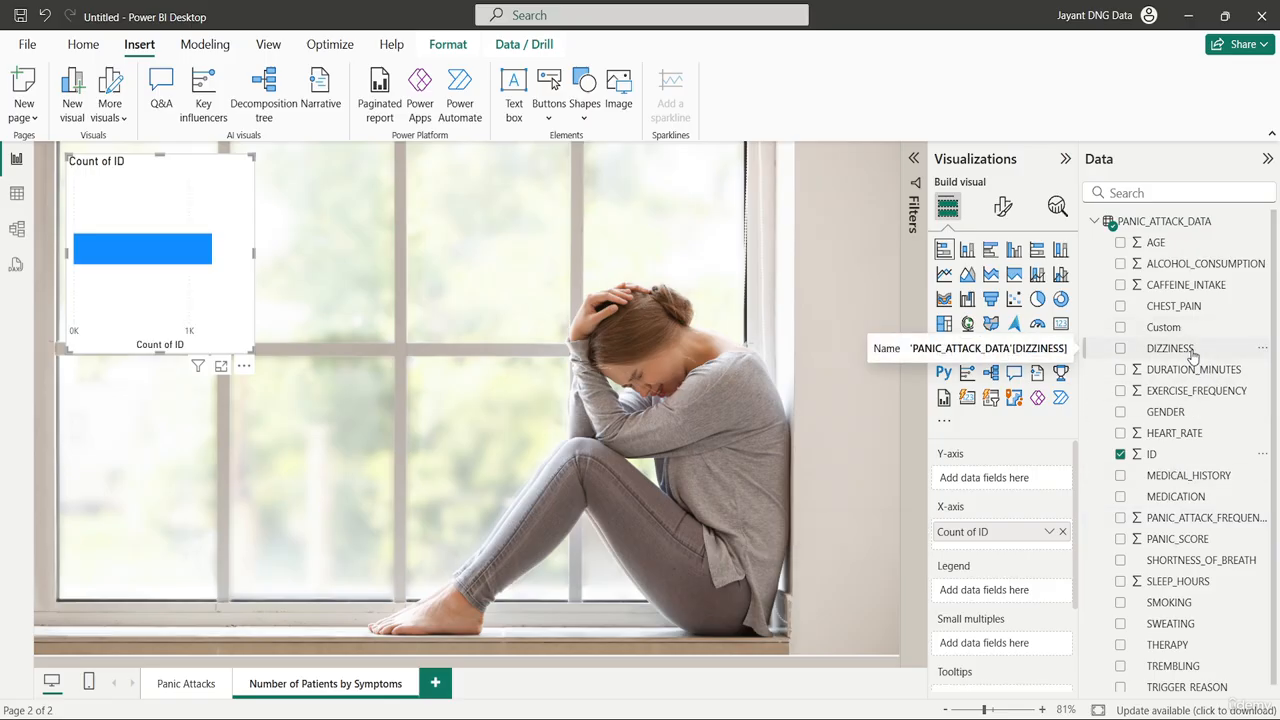
left_click_drag(1192, 355, 1009, 484)
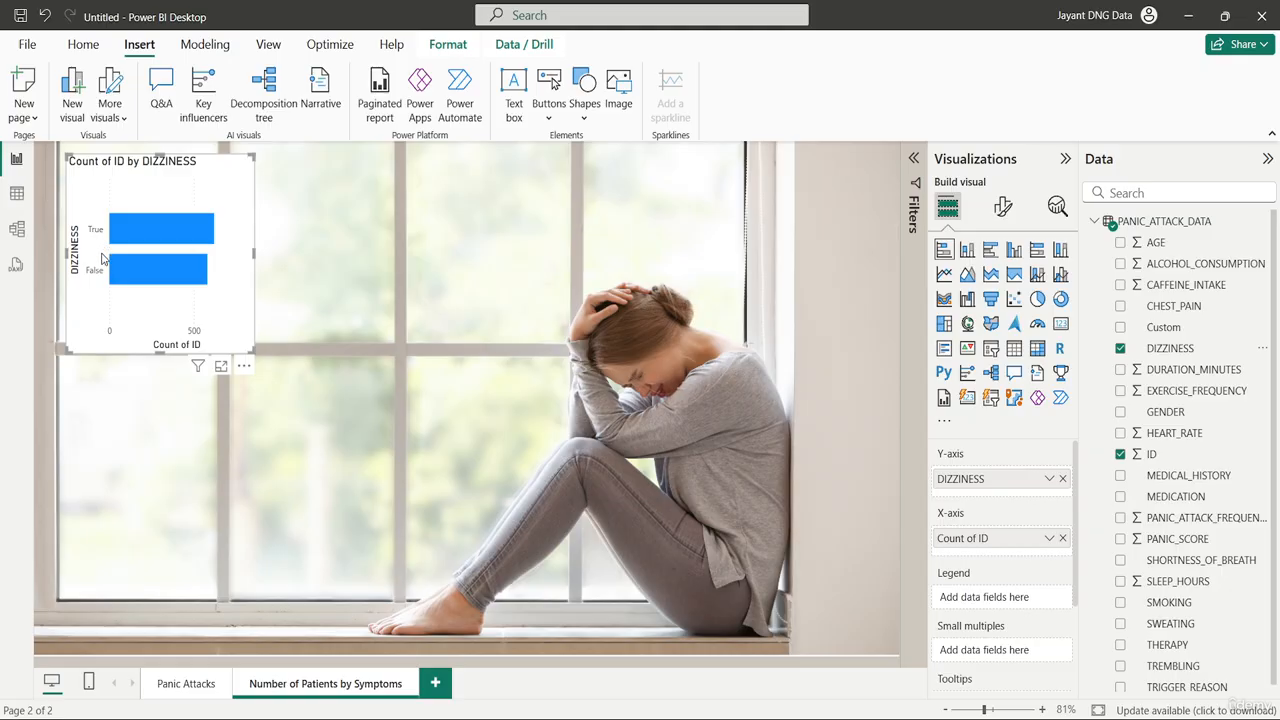
mouse_move(147, 289)
mouse_move(186, 263)
Set the dizziness chart's bar color to the custom hex value #66554E.
left_click(1003, 207)
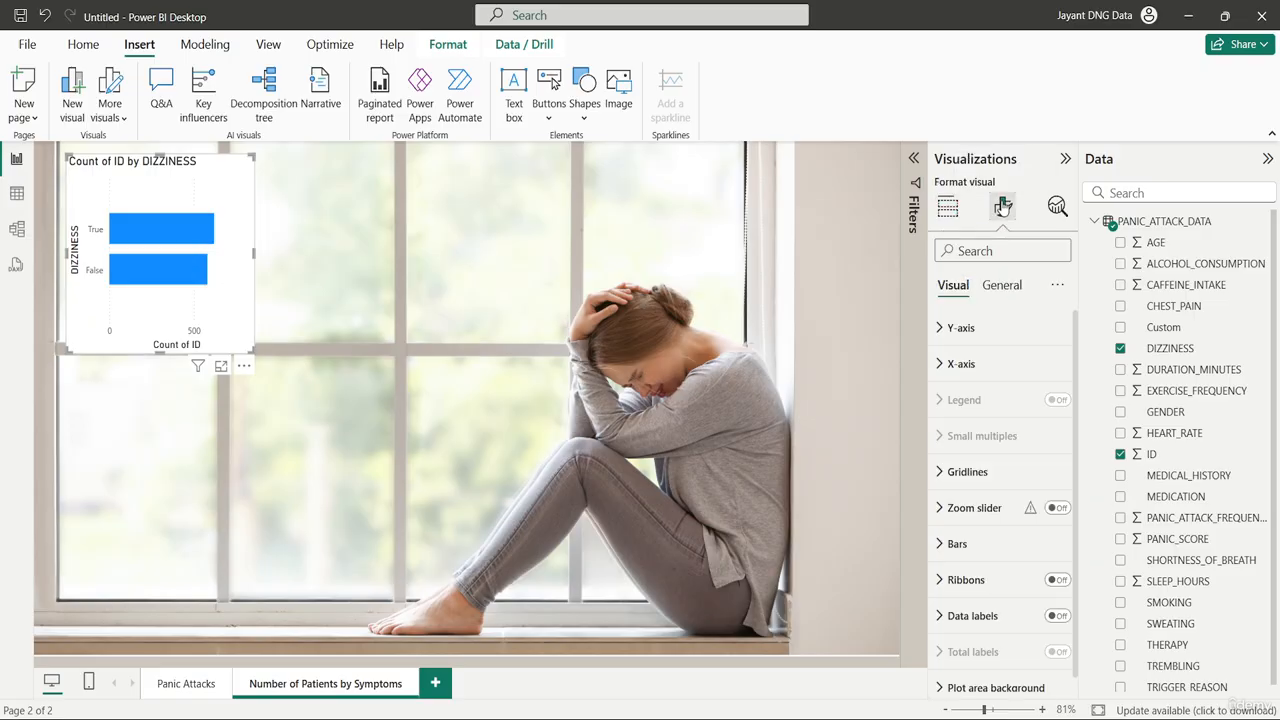
left_click(991, 543)
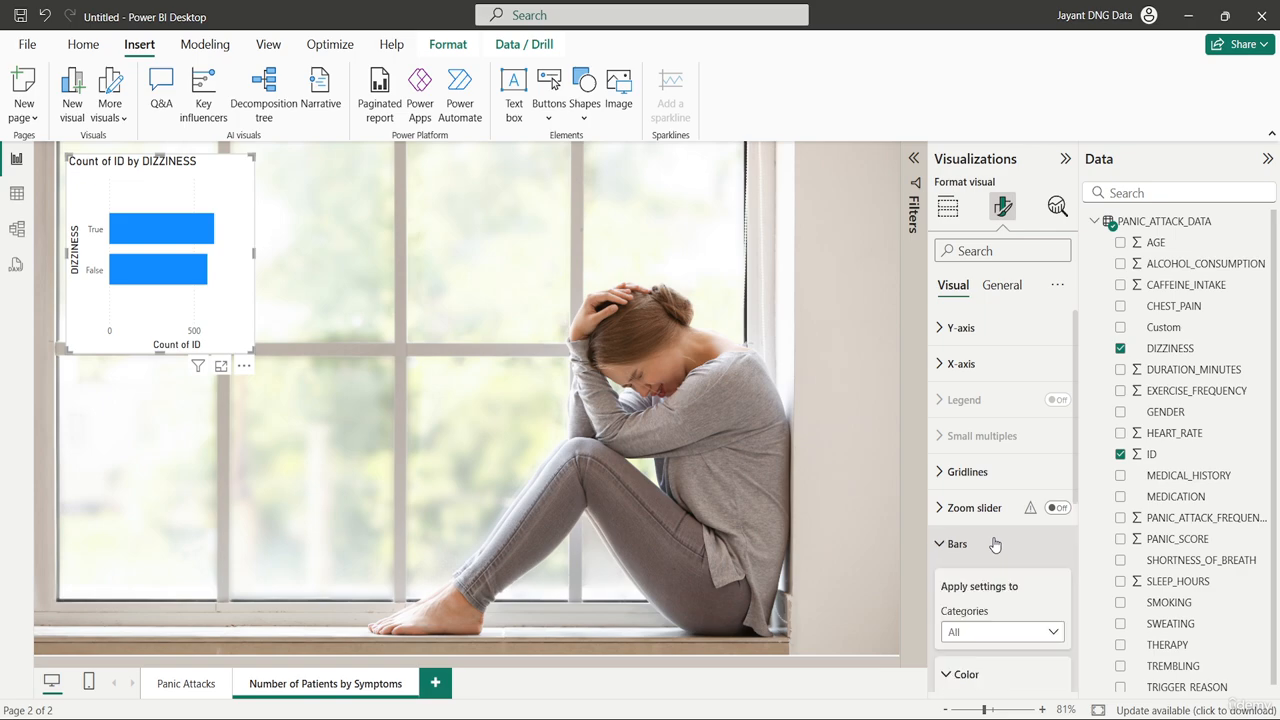
scroll(995, 541, "down", 1)
scroll(995, 541, "down", 1)
left_click(976, 562)
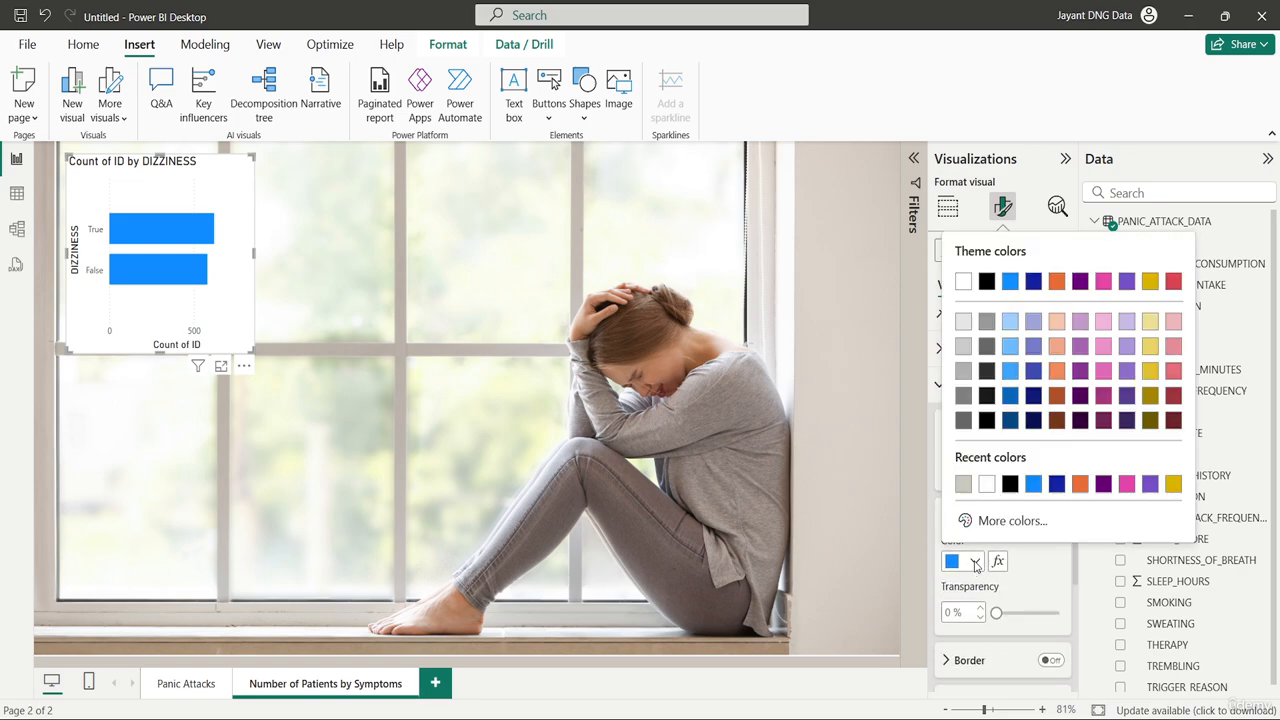
left_click(1016, 521)
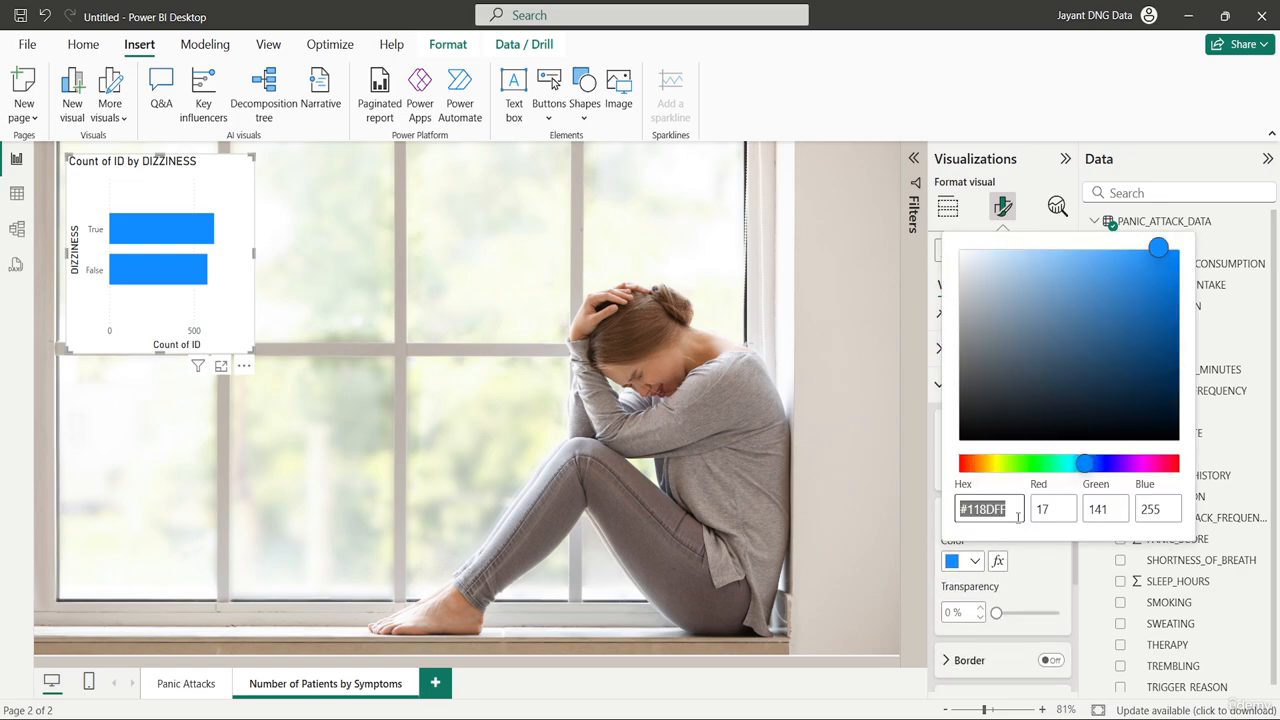
left_click(1017, 509)
key("BackSpace")
key("BackSpace")
key("BackSpace")
type("E")
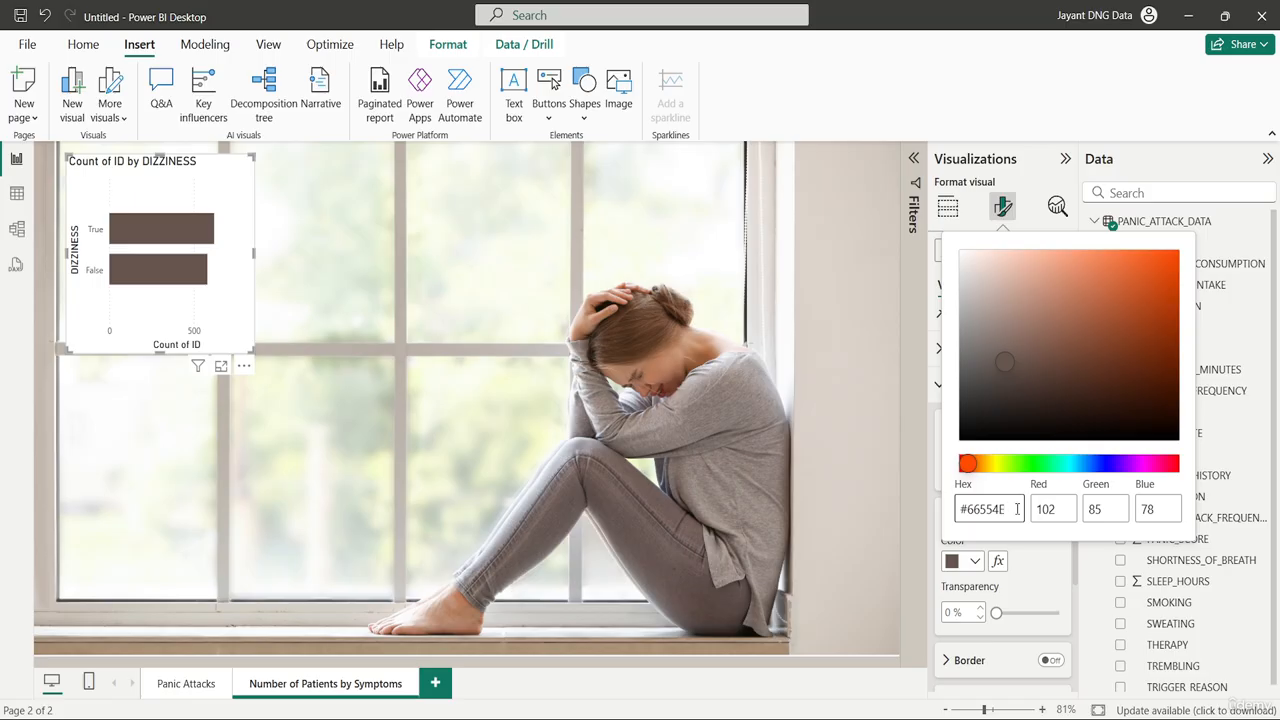
left_click(337, 309)
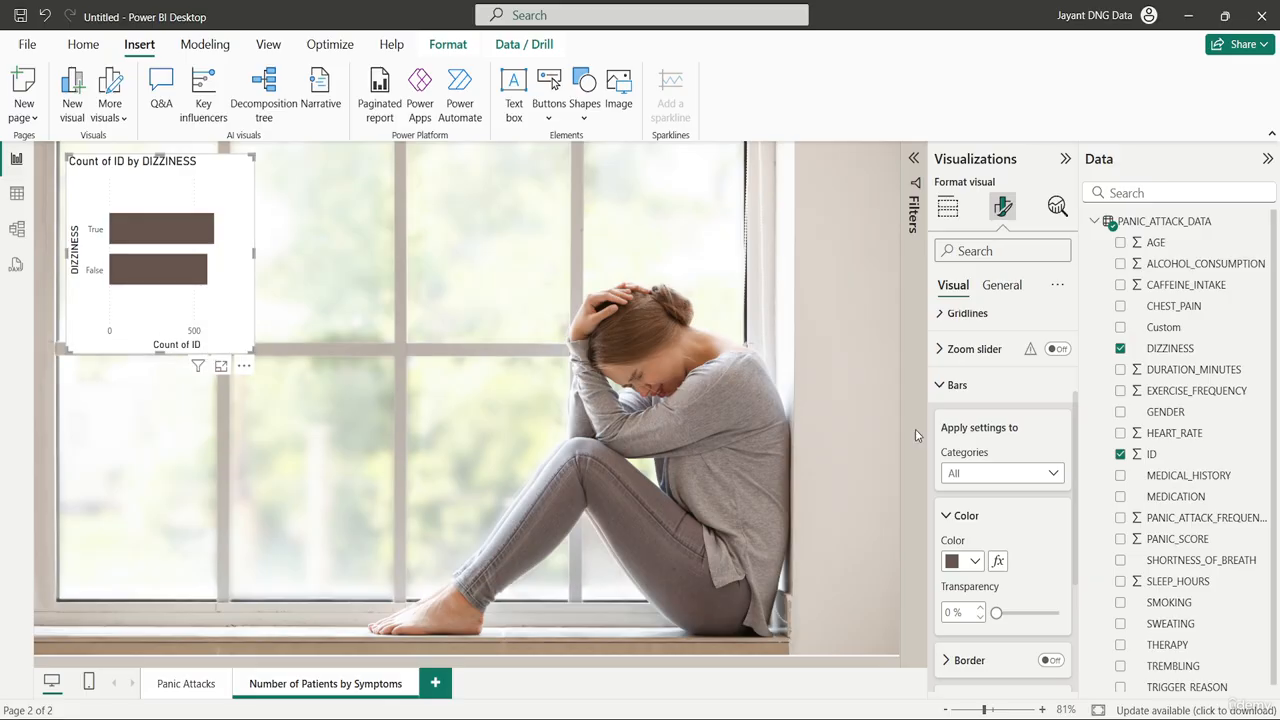
Turn off the X-axis values and the X-axis title of the dizziness chart.
scroll(1005, 377, "up", 2)
scroll(1005, 377, "up", 1)
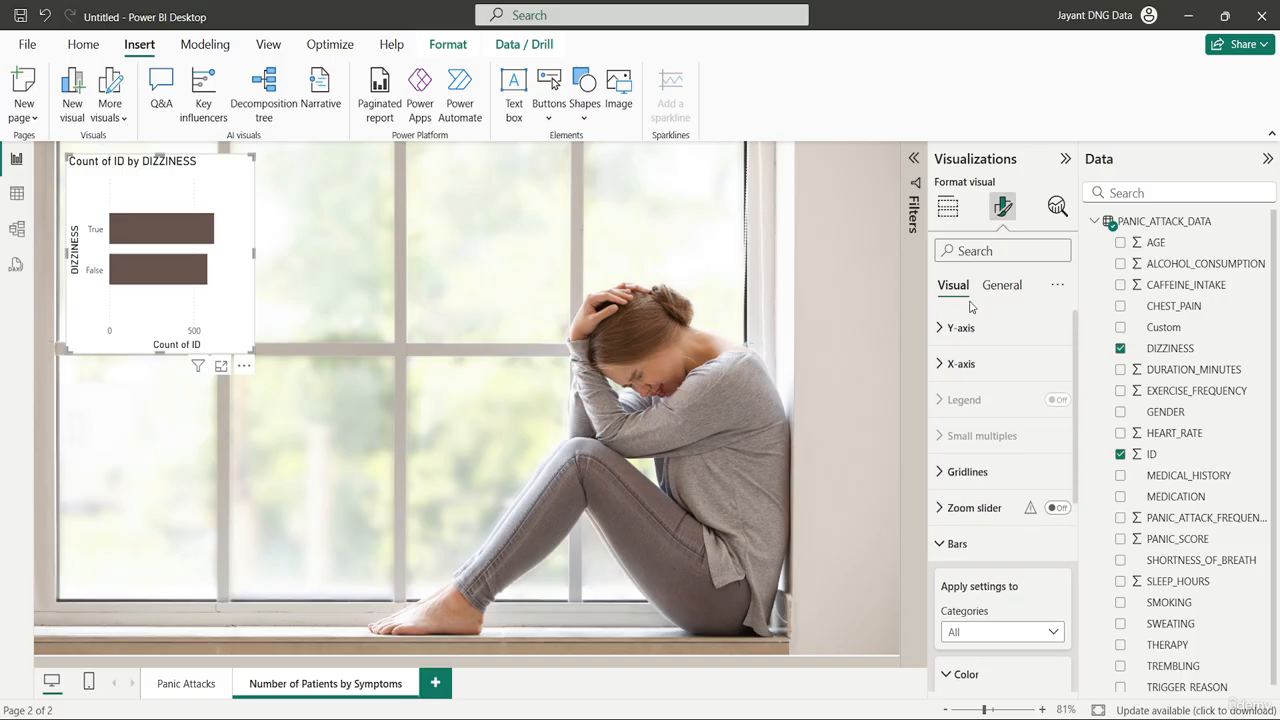
left_click(962, 364)
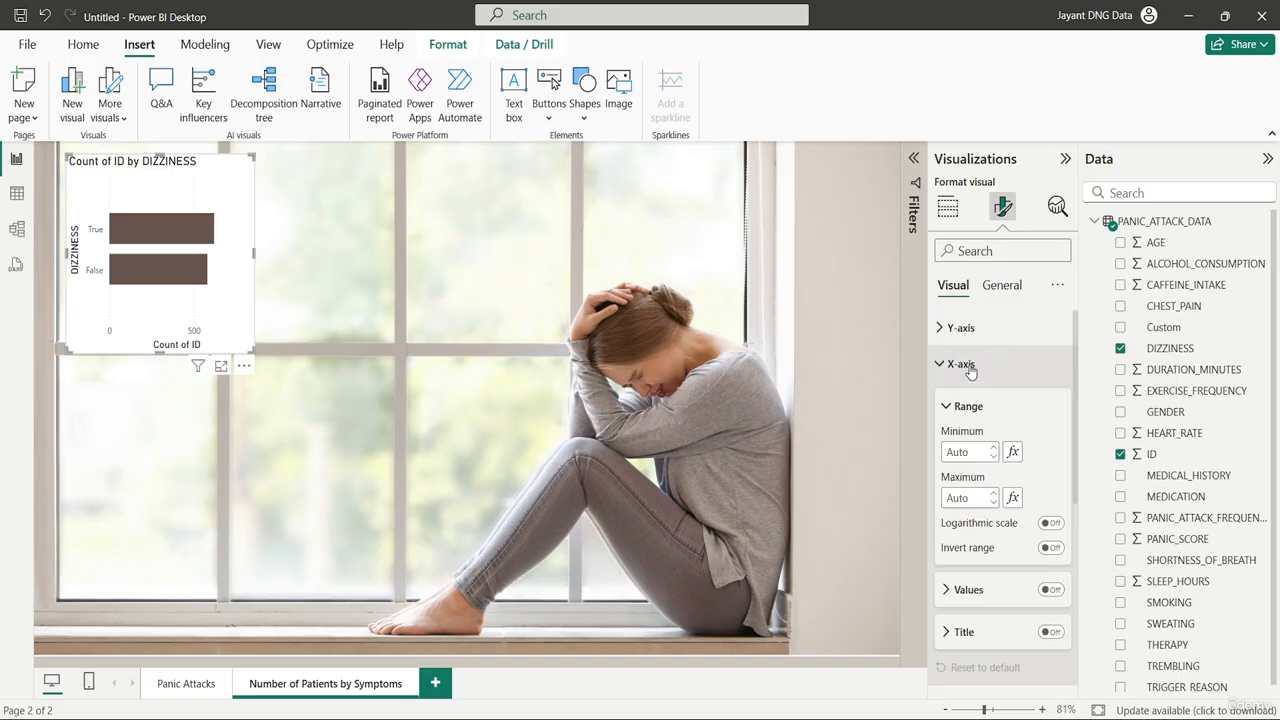
left_click(1050, 591)
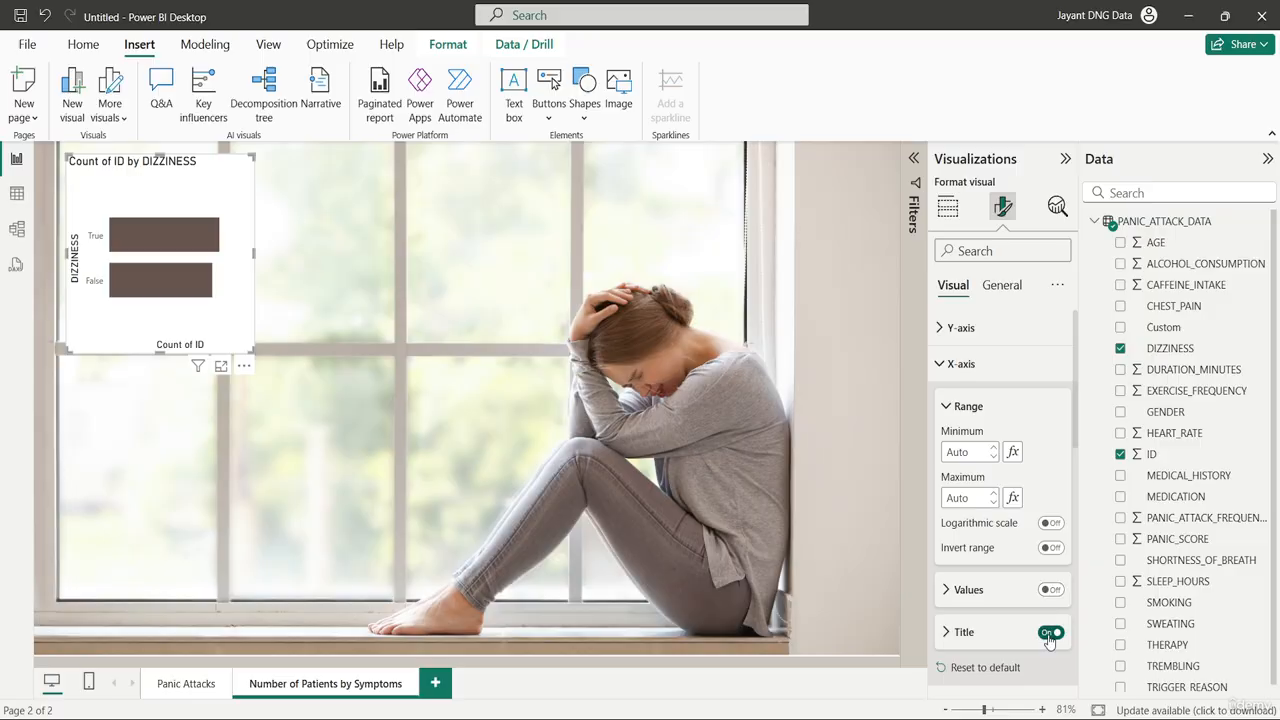
left_click(1050, 634)
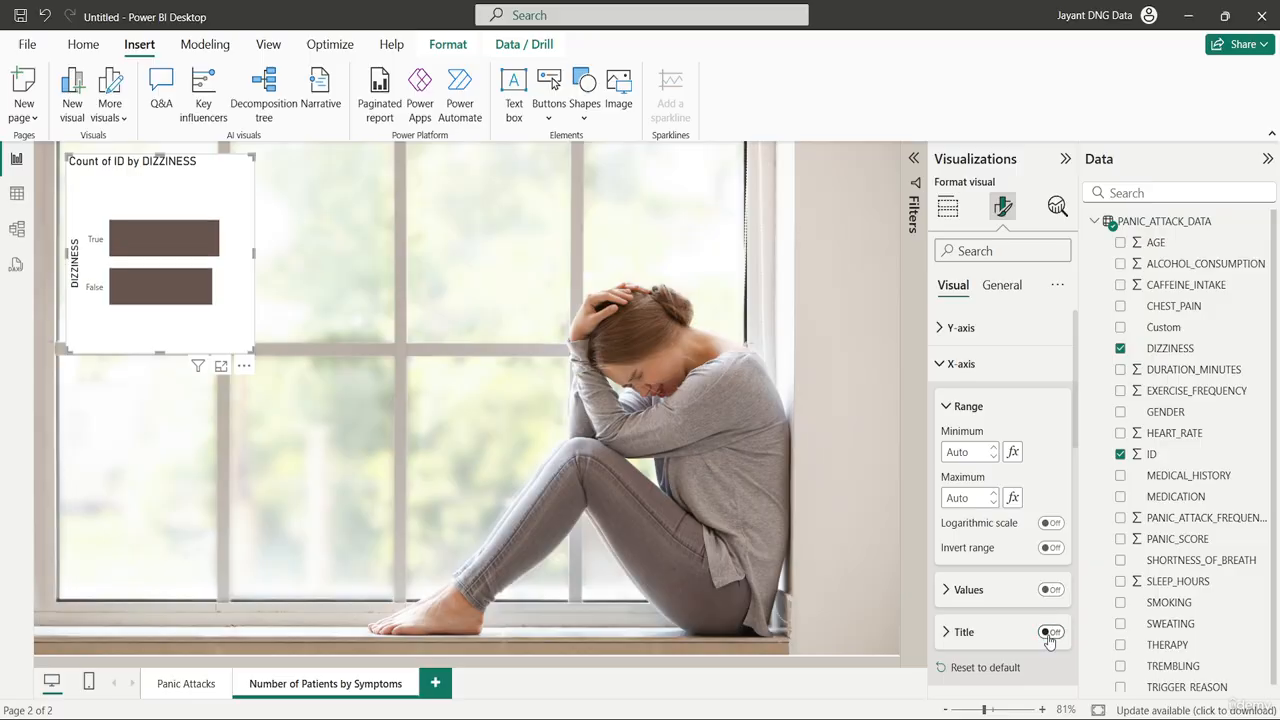
left_click(987, 376)
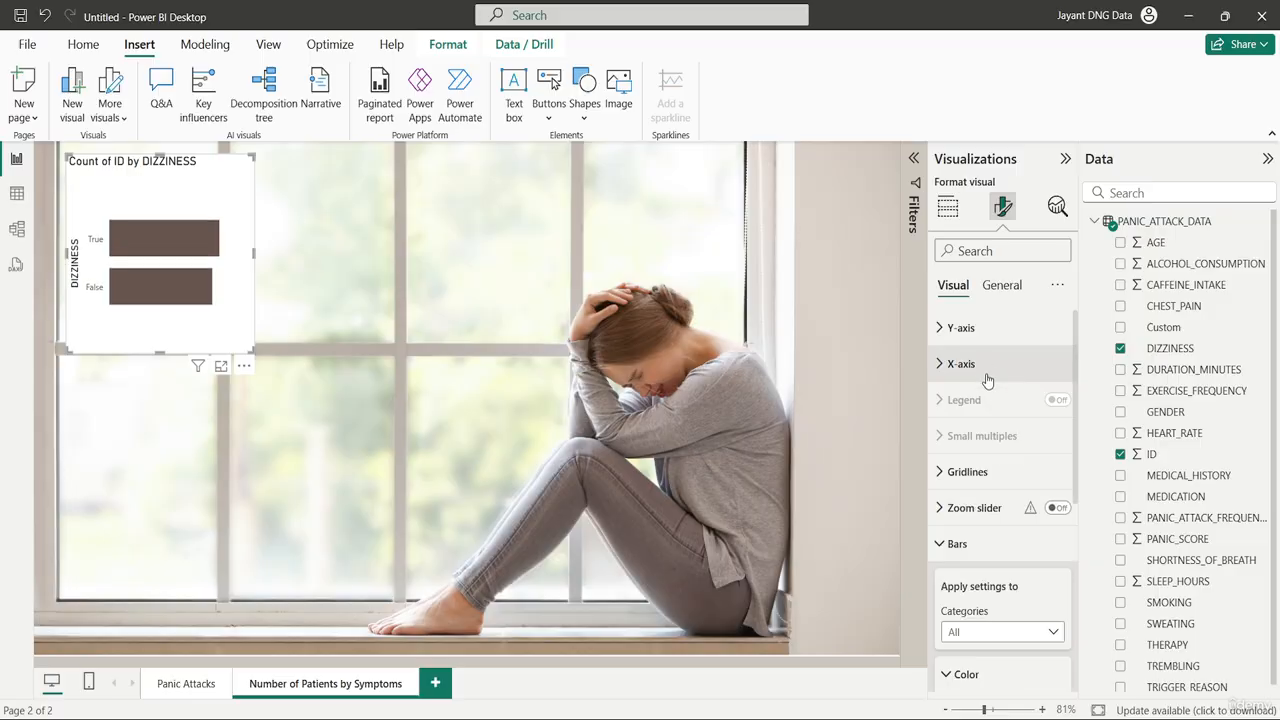
Turn on the dizziness chart's data labels and turn off its Y-axis title.
left_click(993, 550)
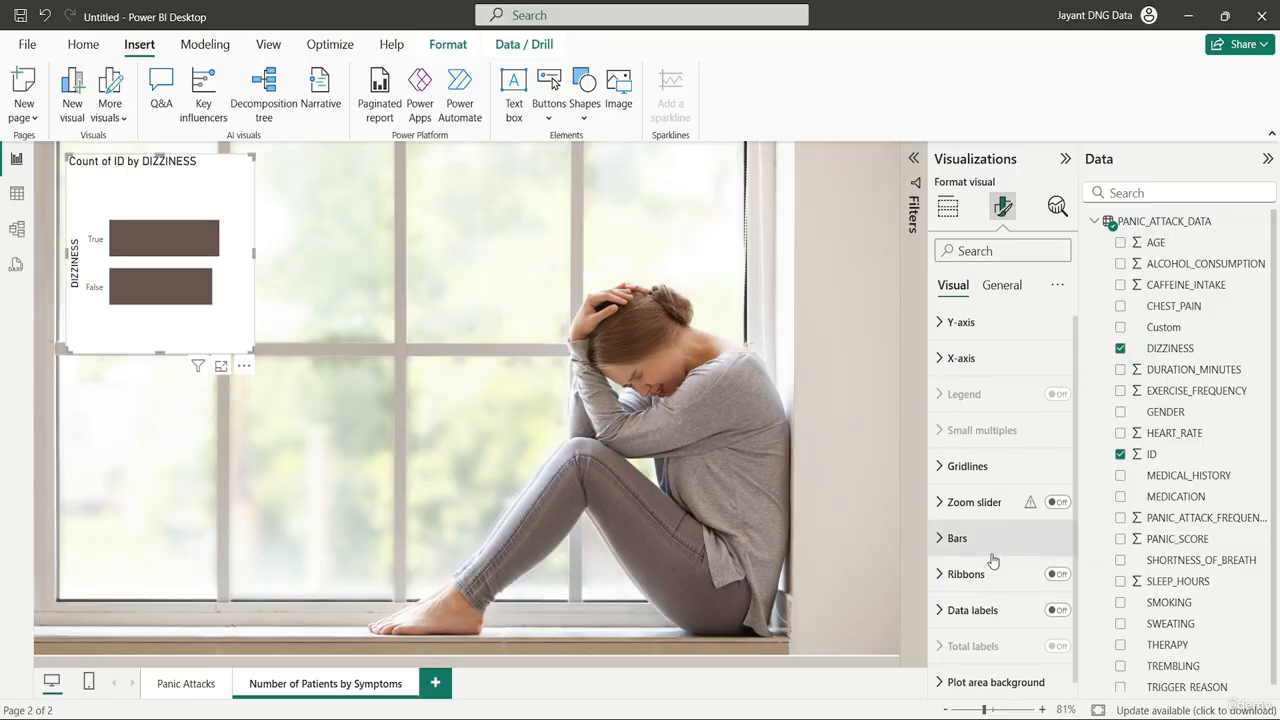
left_click(1064, 603)
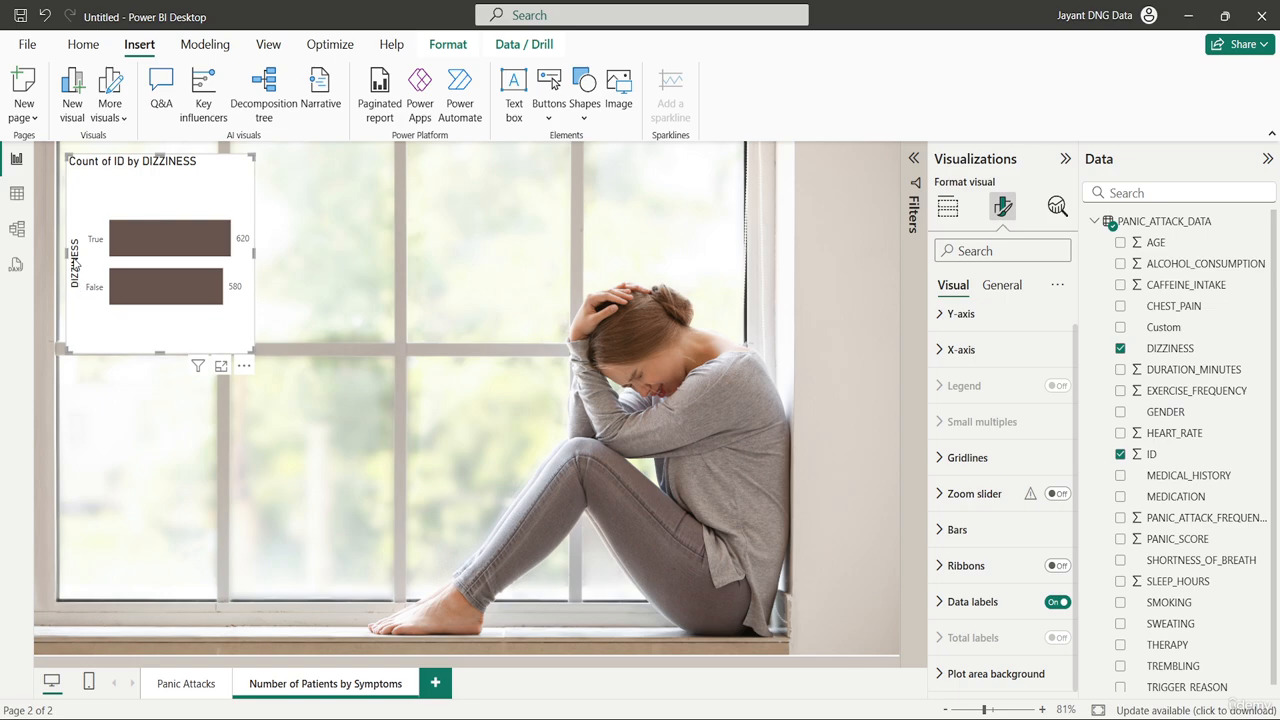
left_click(968, 314)
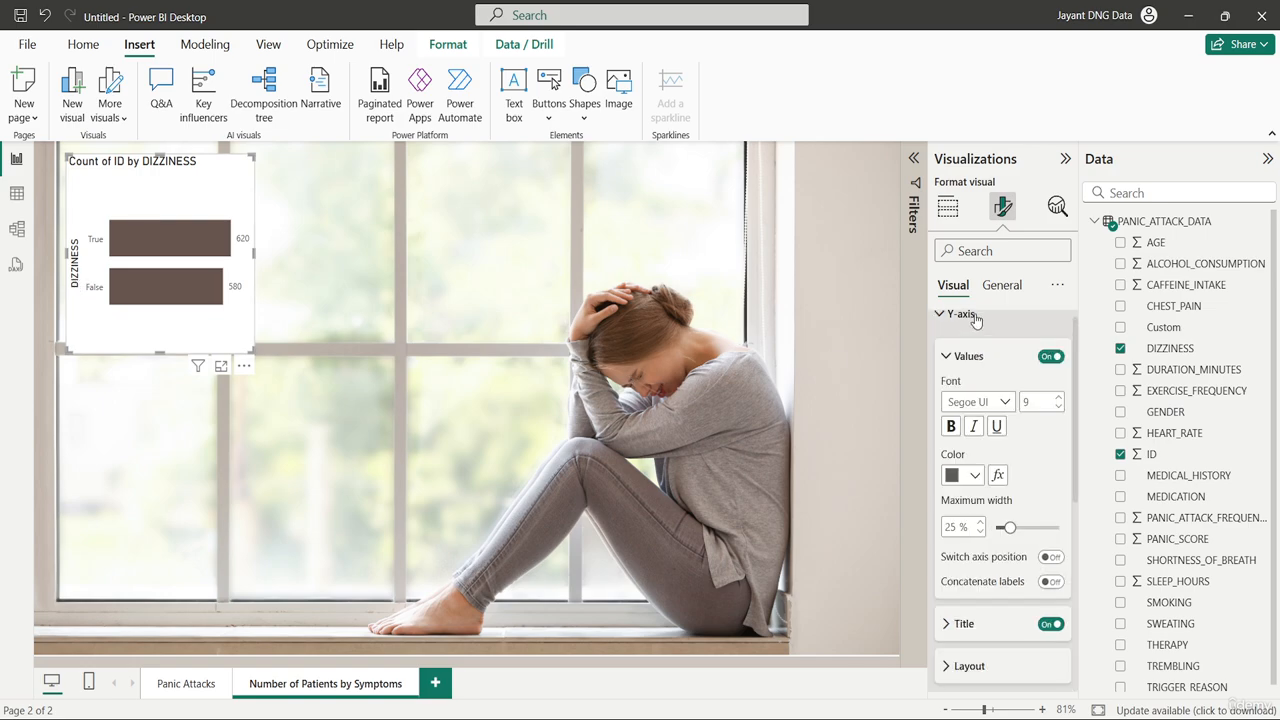
left_click(1050, 624)
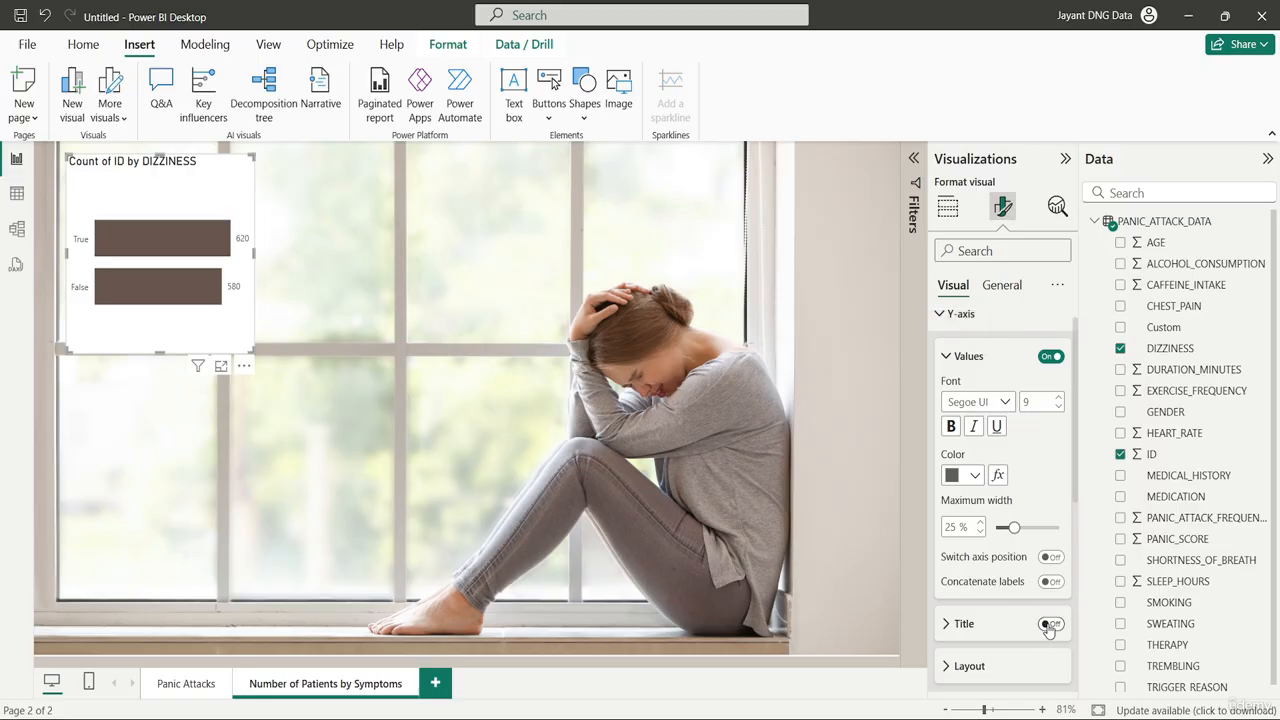
scroll(1000, 480, "up", 1)
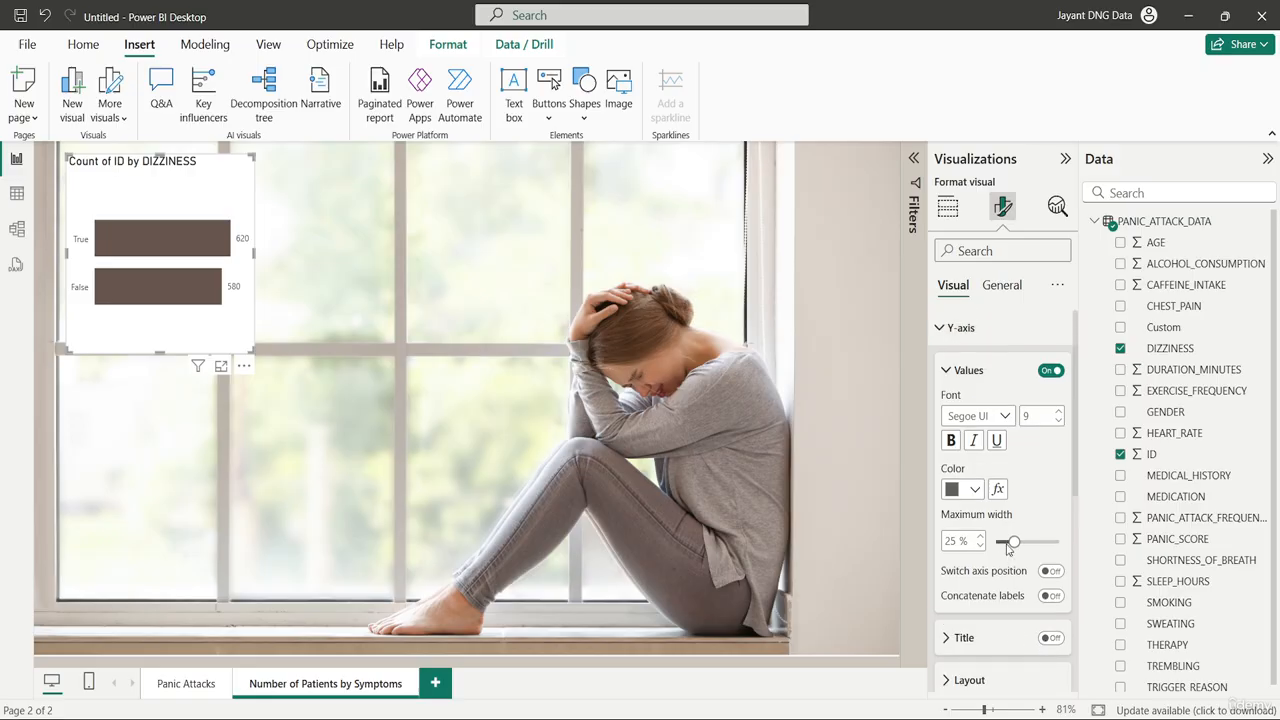
left_click(967, 345)
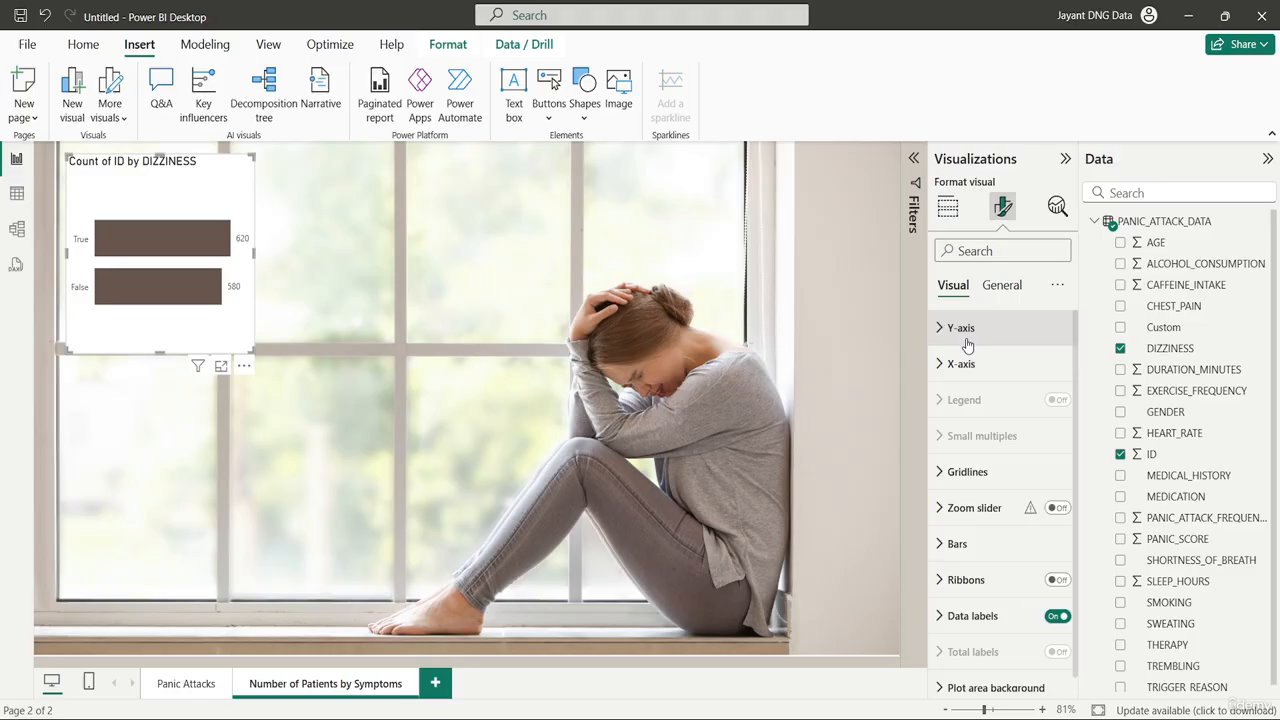
Turn off the dizziness chart's background so the page image shows through.
left_click(1003, 288)
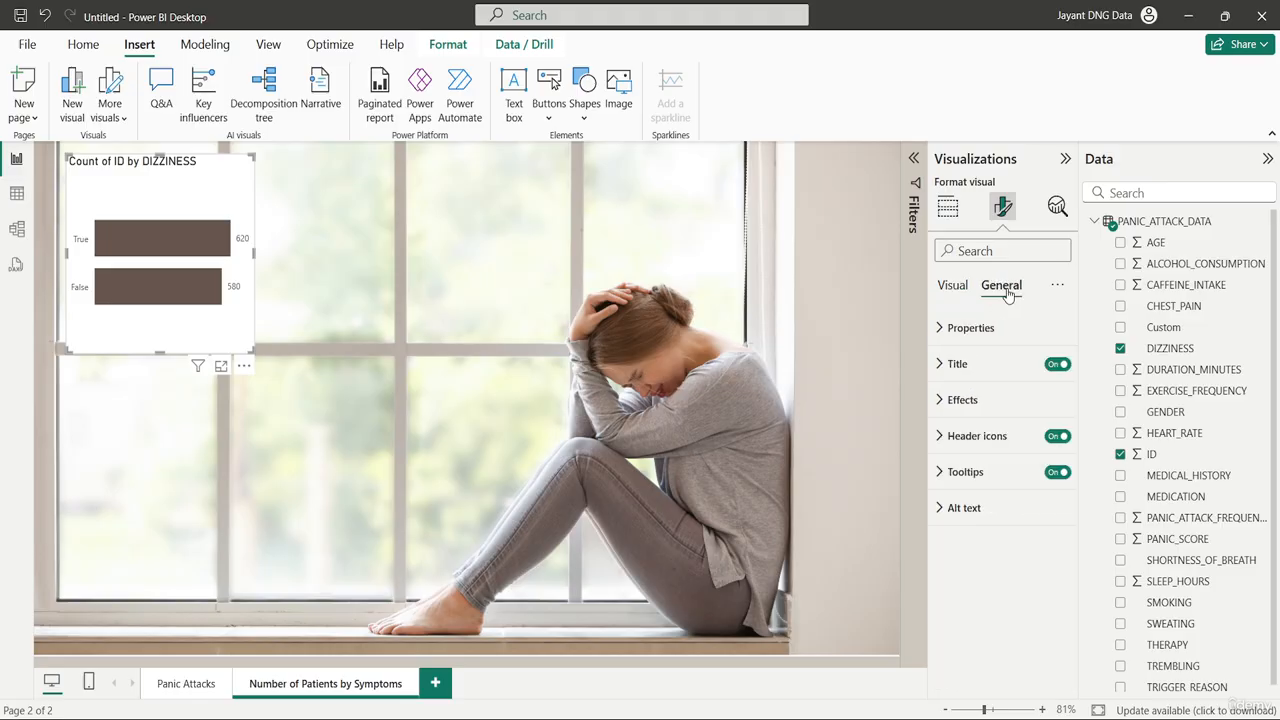
left_click(980, 404)
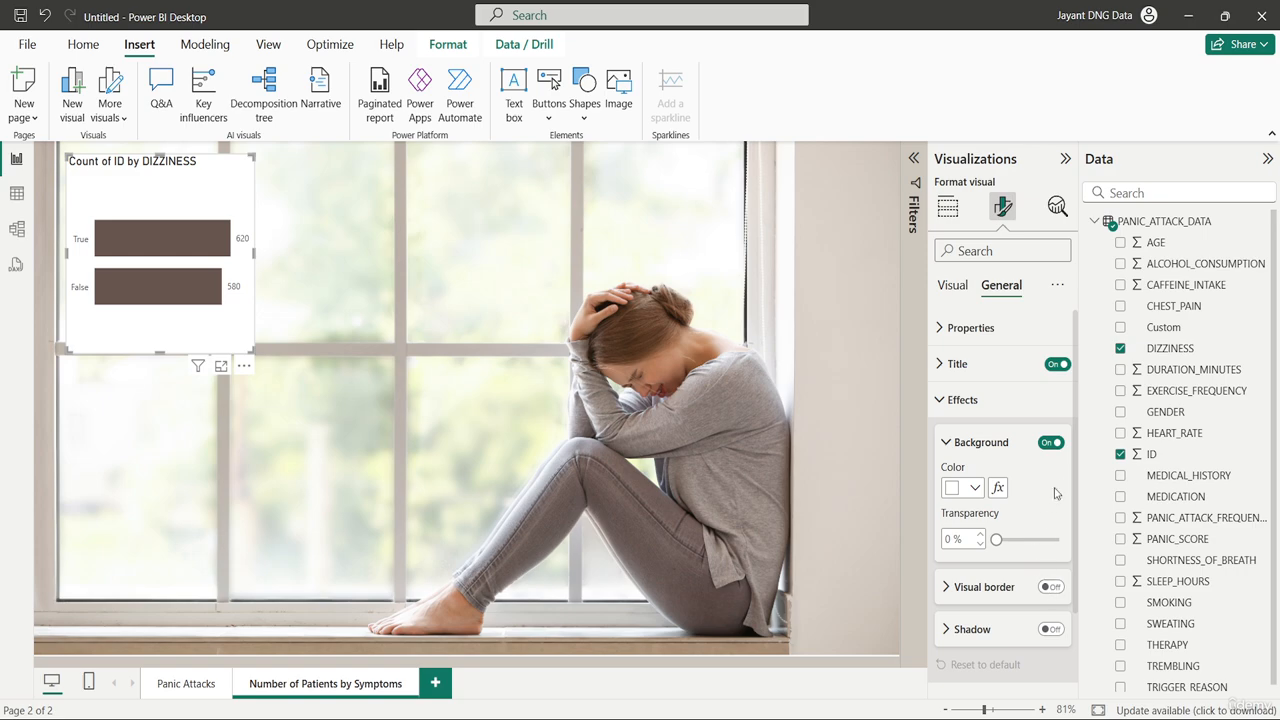
left_click(1046, 444)
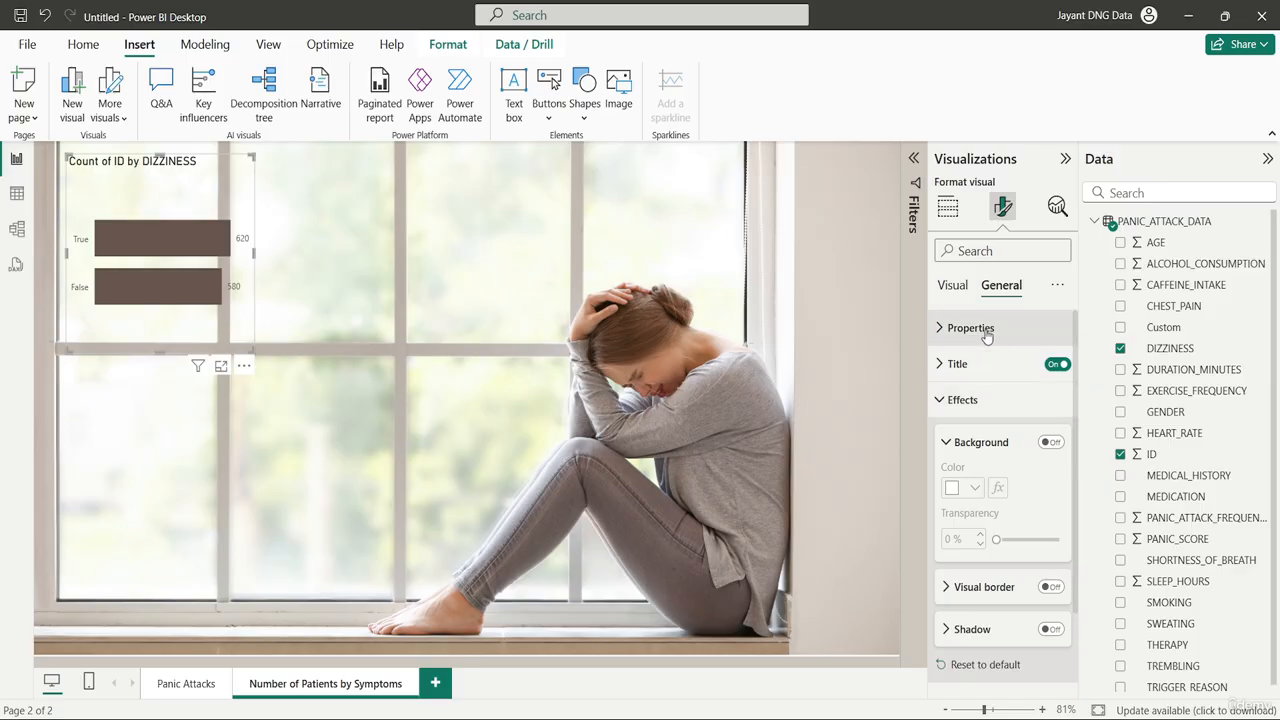
Set the font of the dizziness chart's Y-axis values to Georgia.
left_click(955, 287)
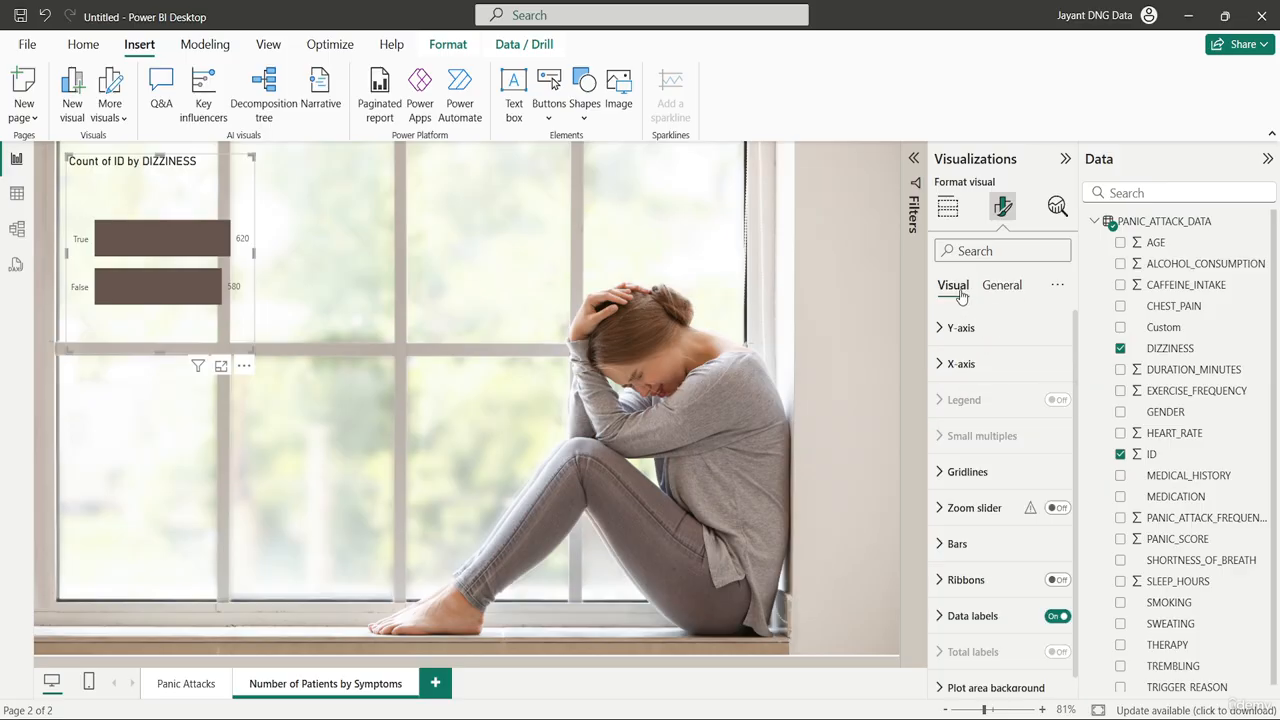
left_click(997, 345)
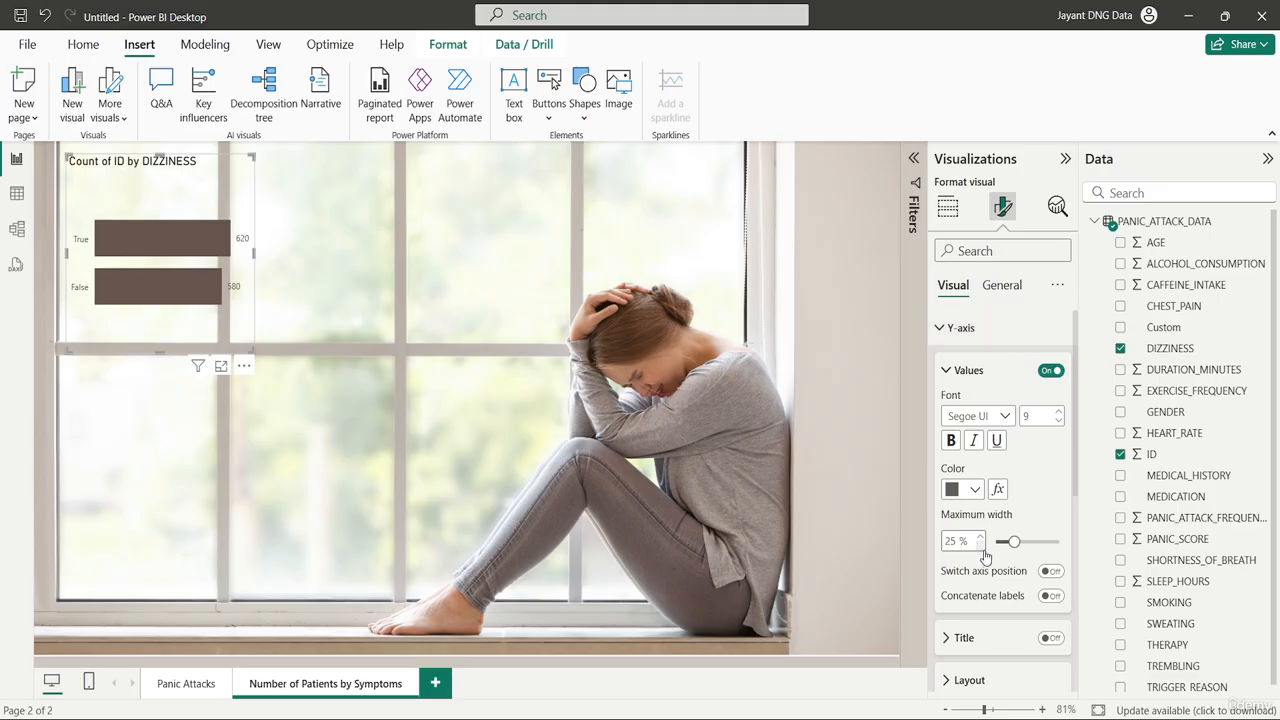
scroll(985, 550, "down", 2)
scroll(985, 550, "up", 1)
left_click(1002, 418)
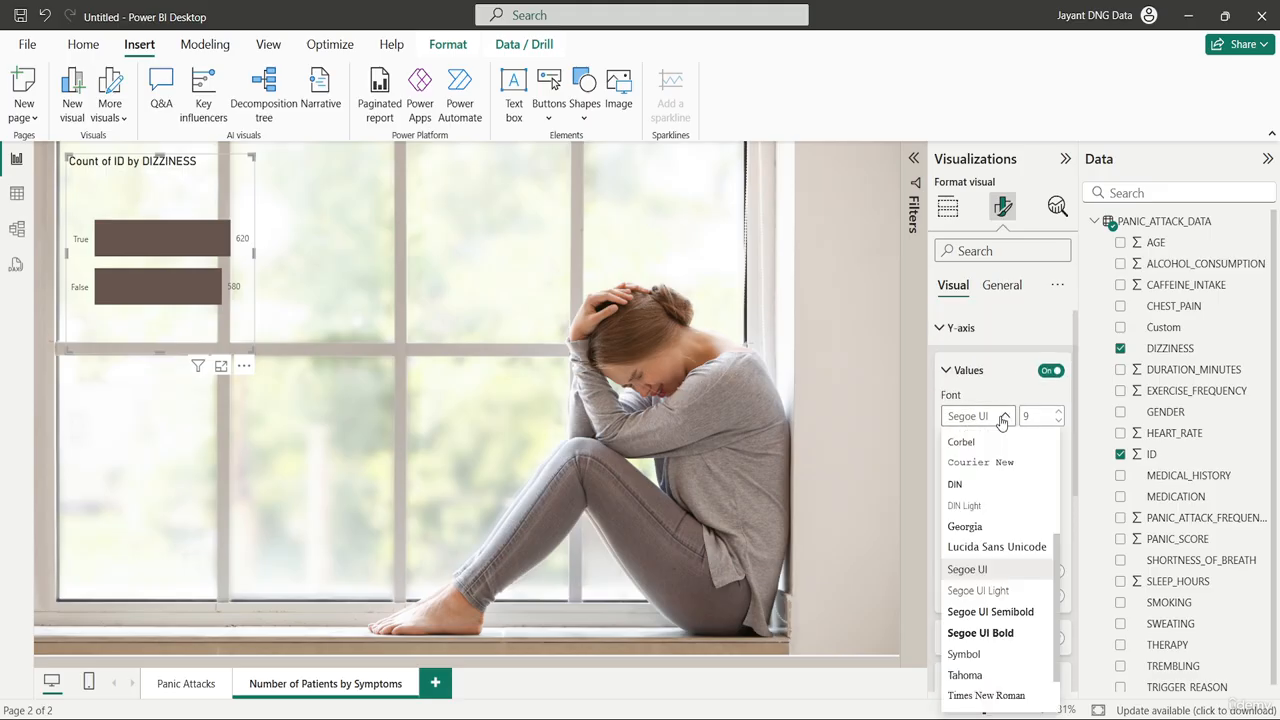
left_click(998, 528)
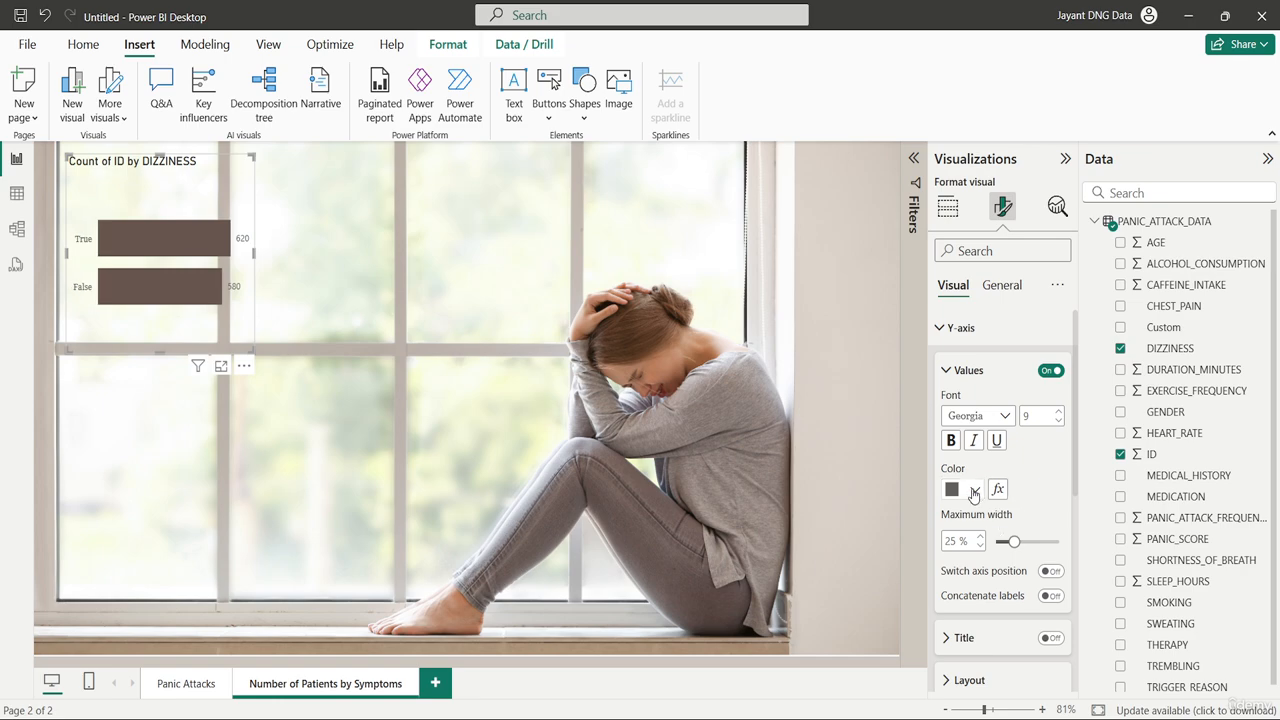
Give the Y-axis values the same dark brown color as the bars, and make them bold, italic and size 11.
left_click(974, 490)
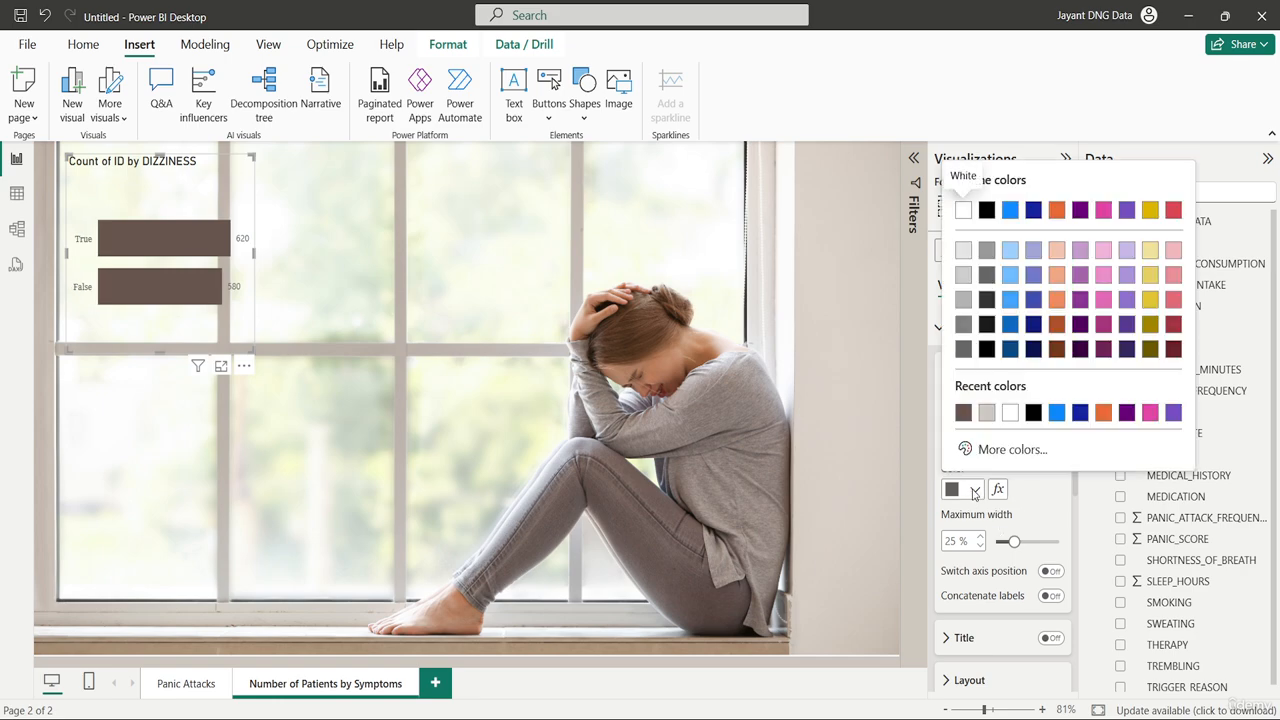
left_click(963, 413)
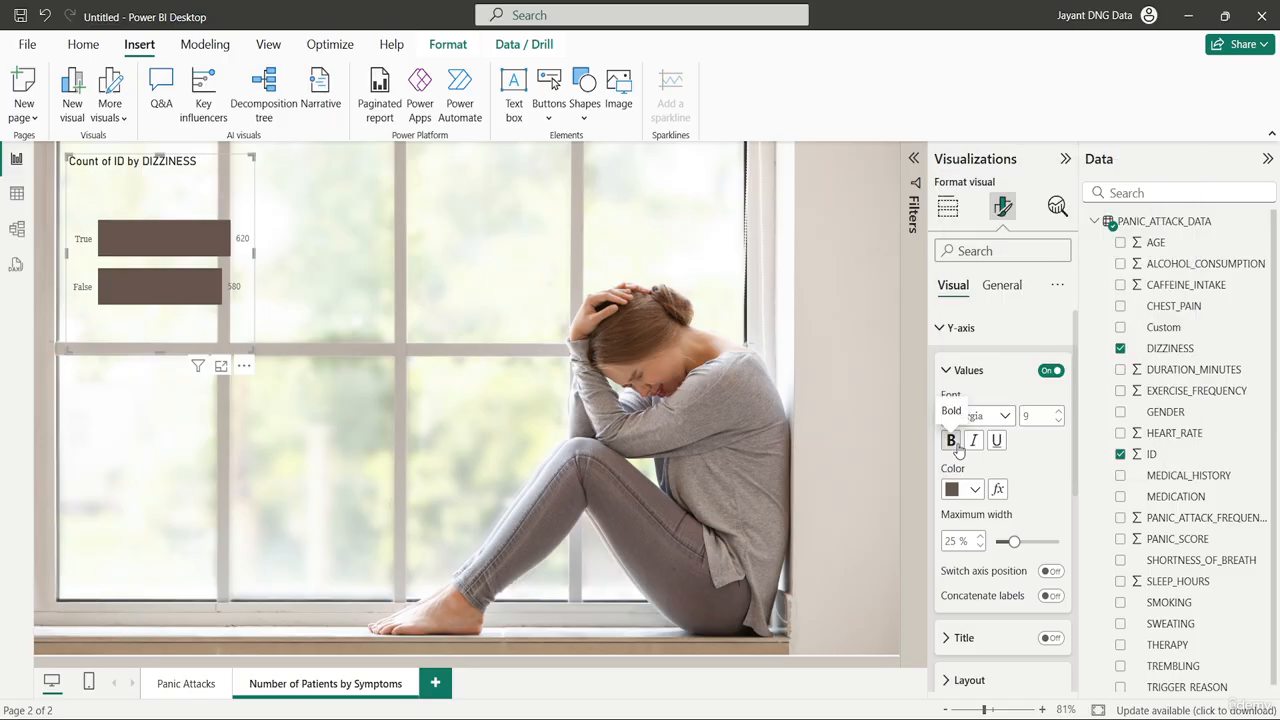
left_click(951, 441)
left_click(972, 442)
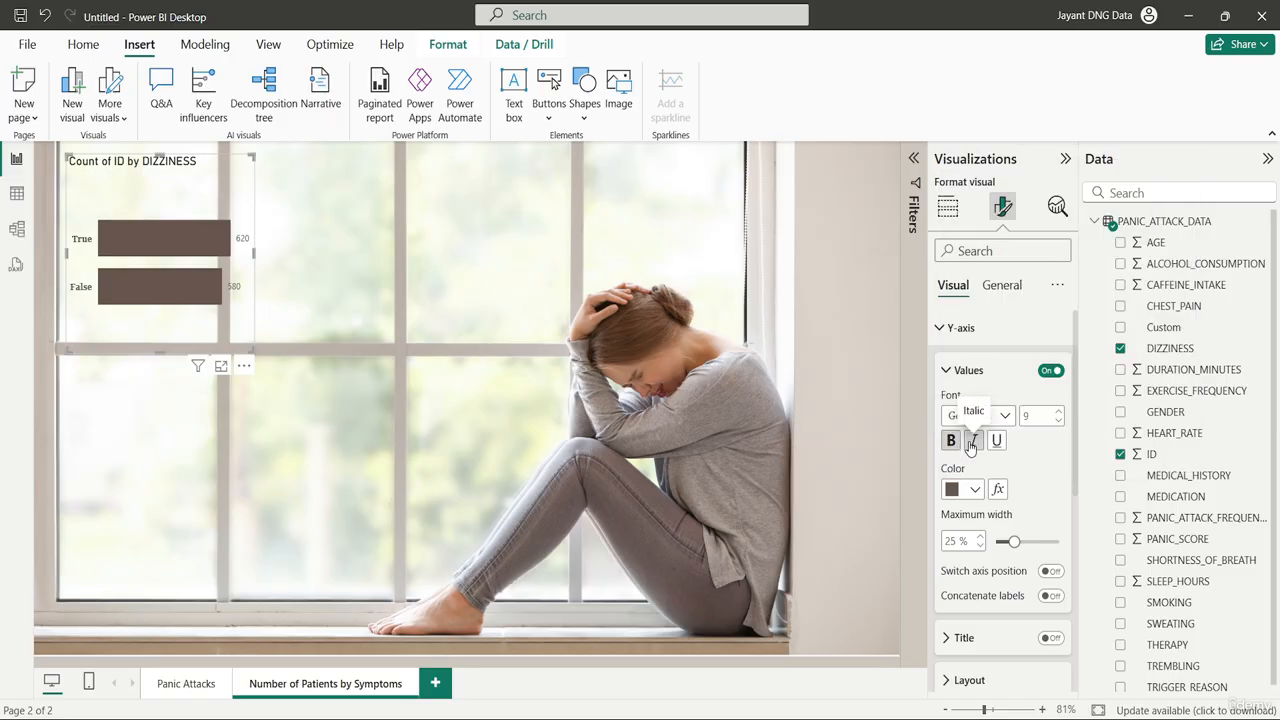
left_click(1059, 413)
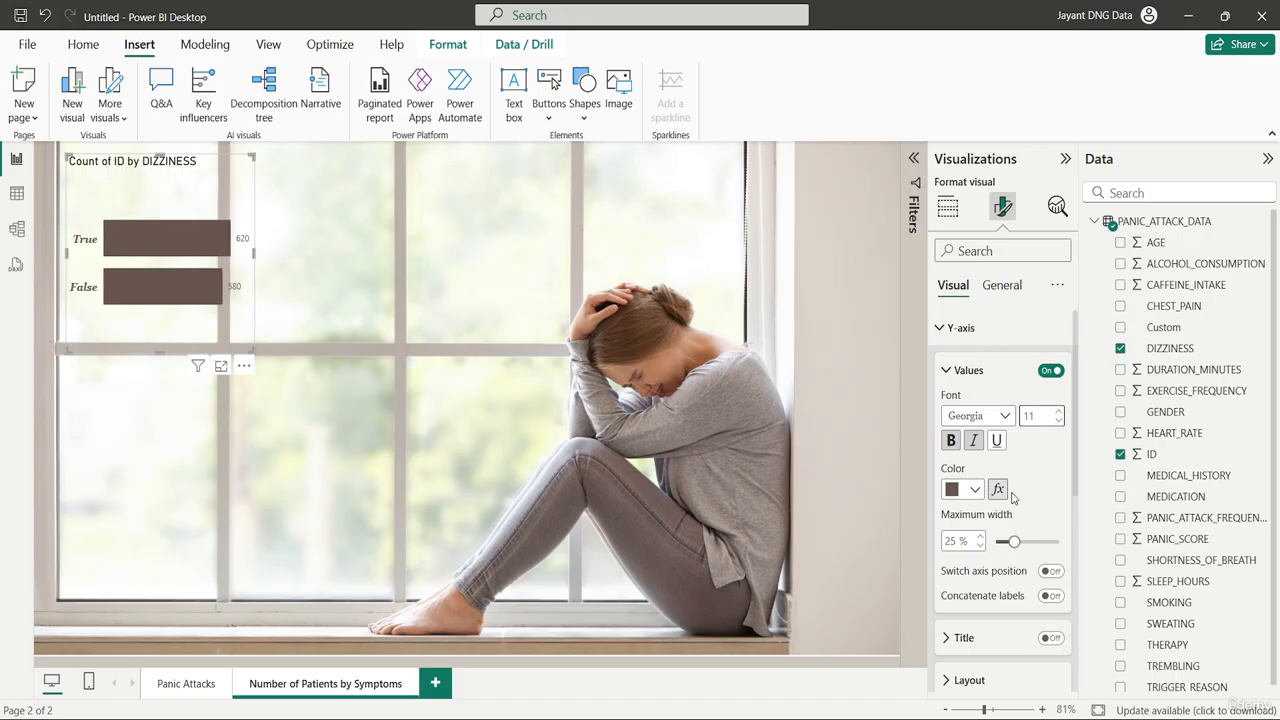
left_click(995, 328)
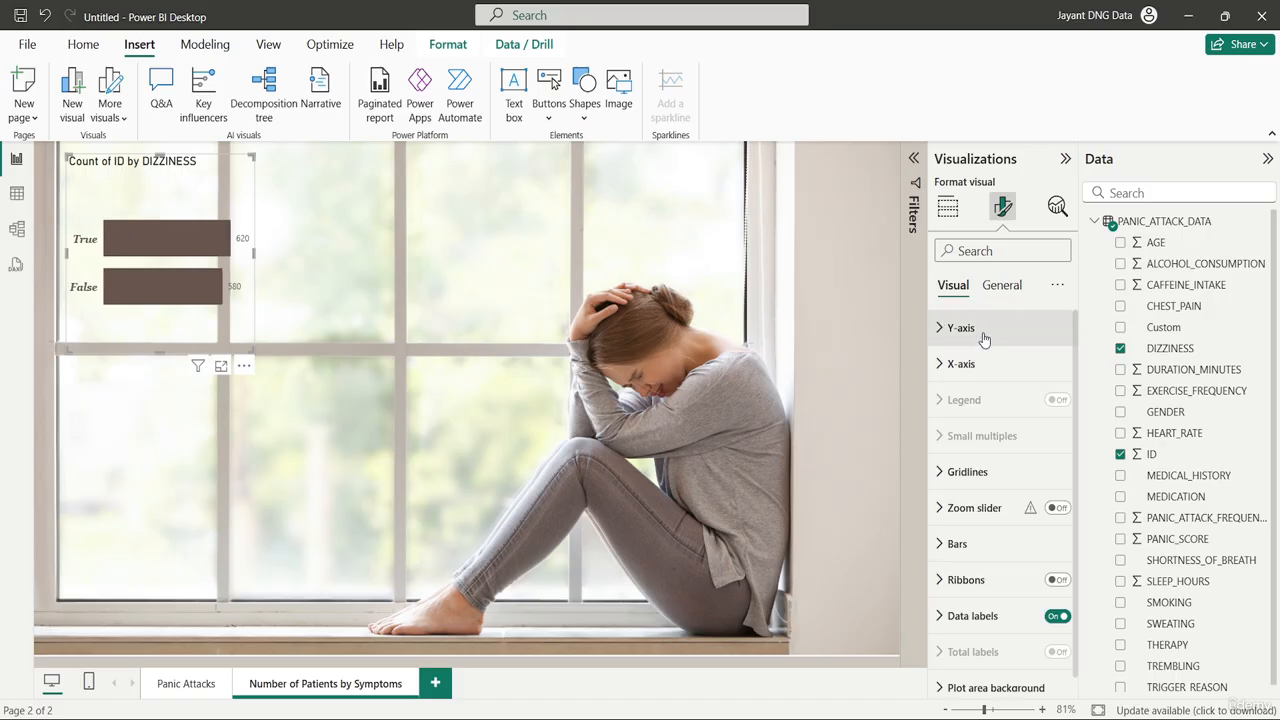
Set the font of the dizziness chart's data label values to Georgia.
left_click(989, 615)
scroll(993, 620, "down", 3)
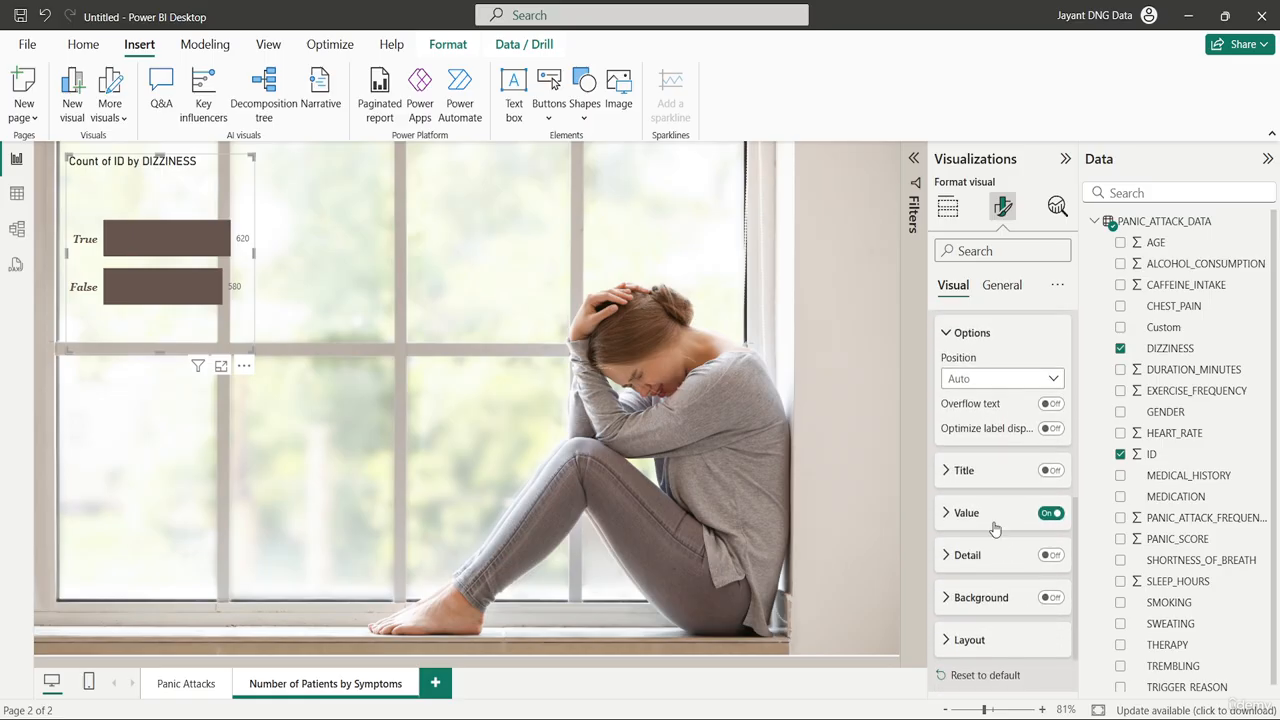
left_click(994, 524)
scroll(995, 528, "down", 3)
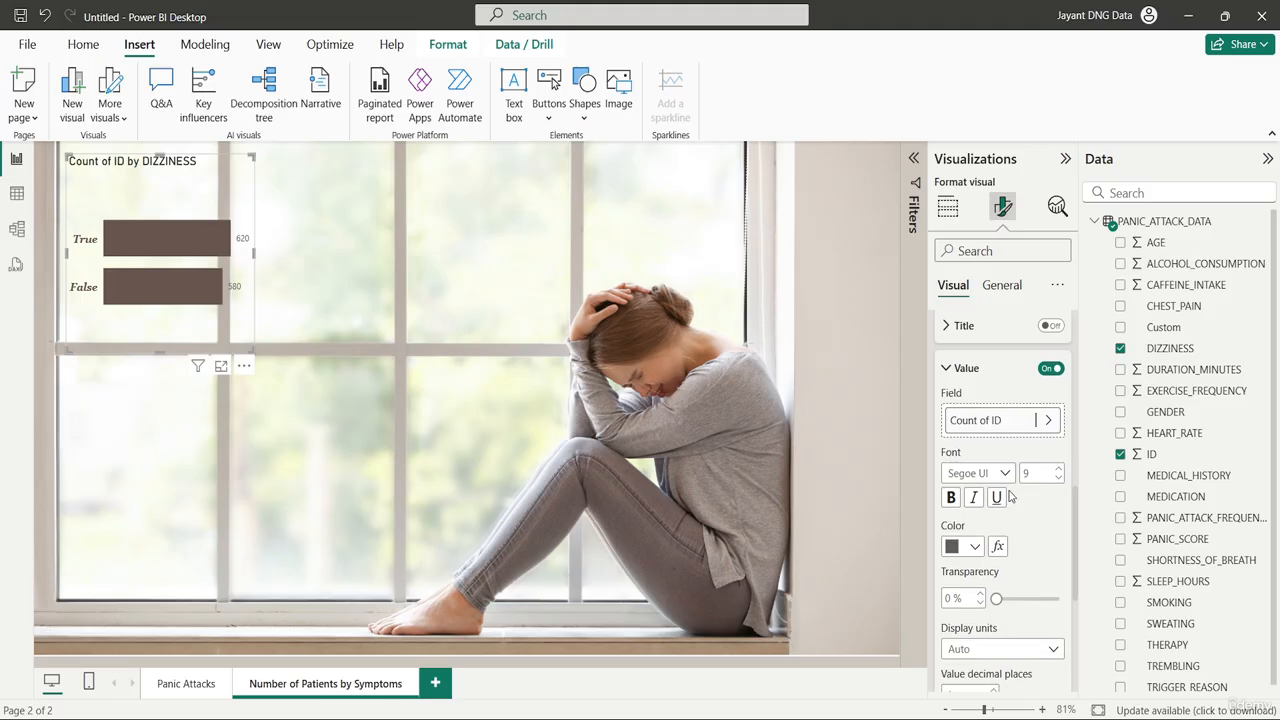
left_click(1004, 474)
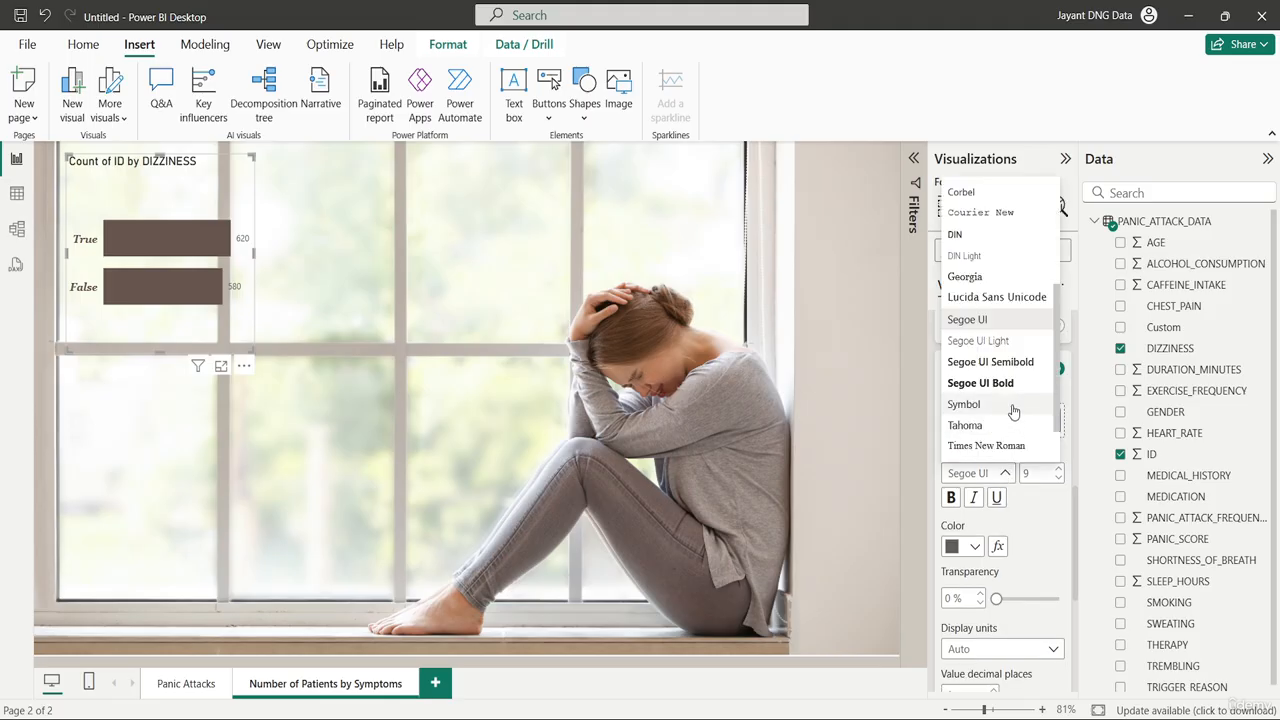
left_click(989, 279)
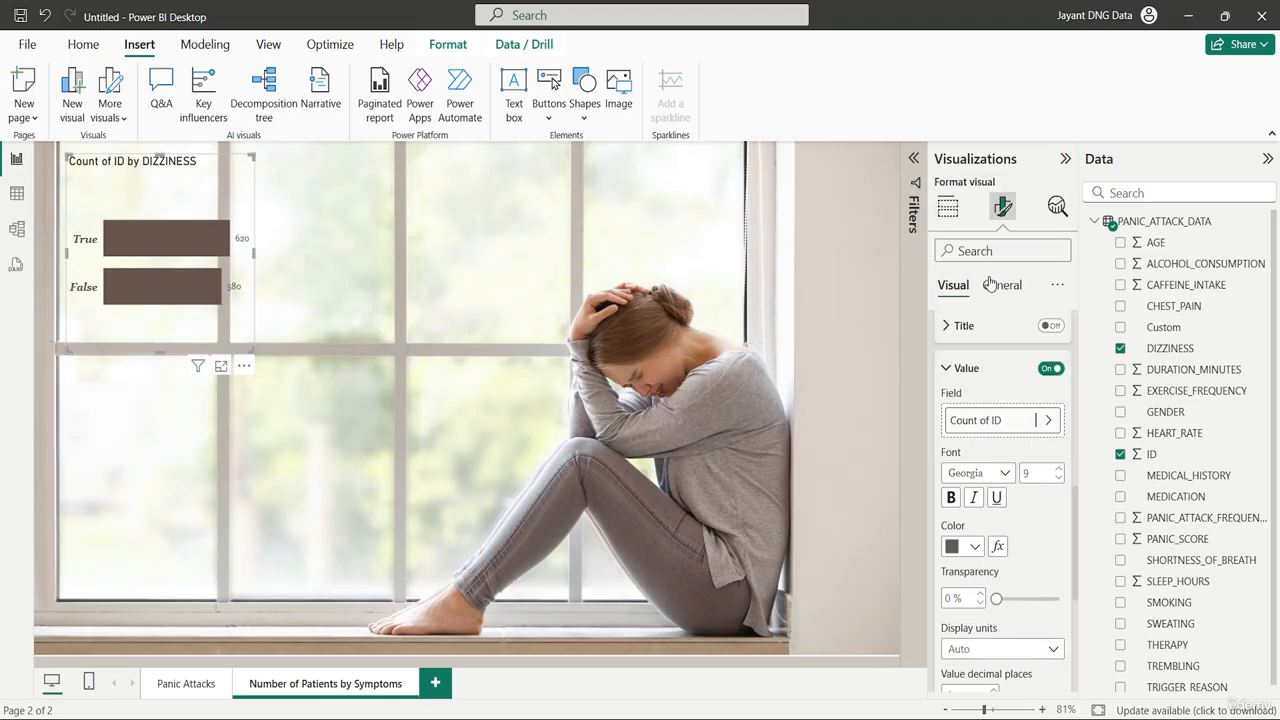
Make the data label values bold and italic, and give them the same dark brown color as the bars.
left_click(951, 499)
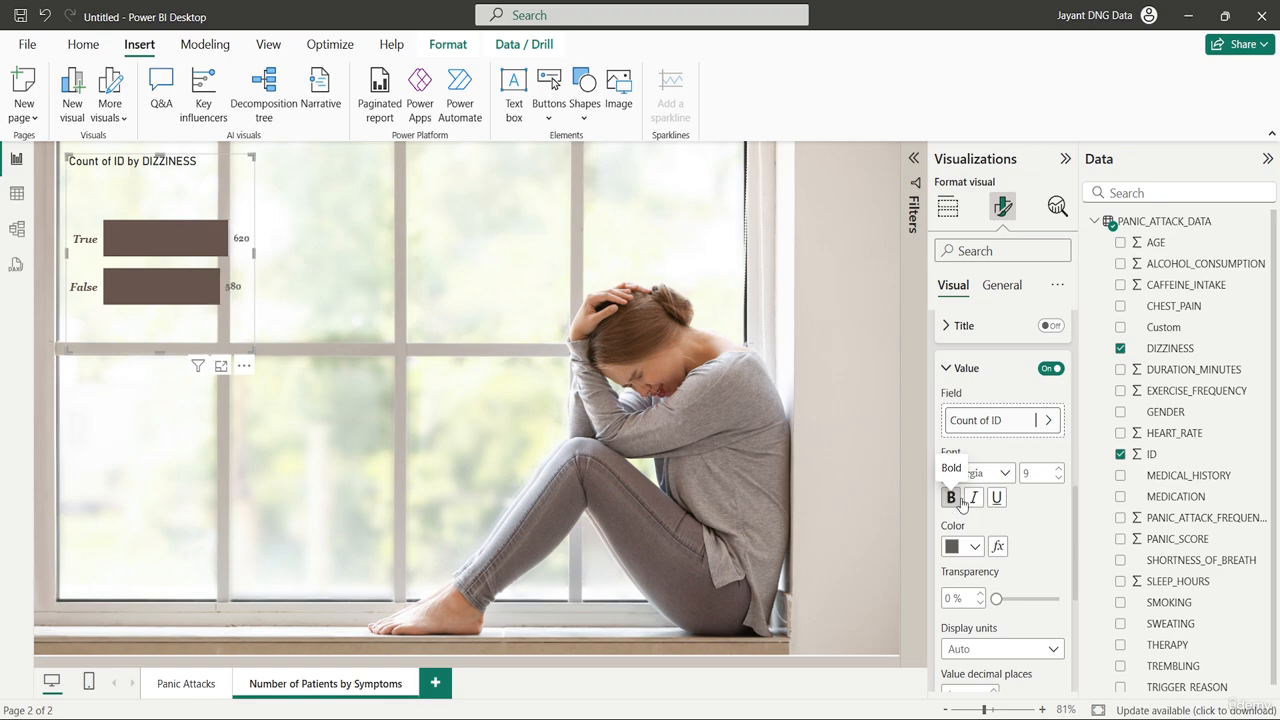
left_click(974, 546)
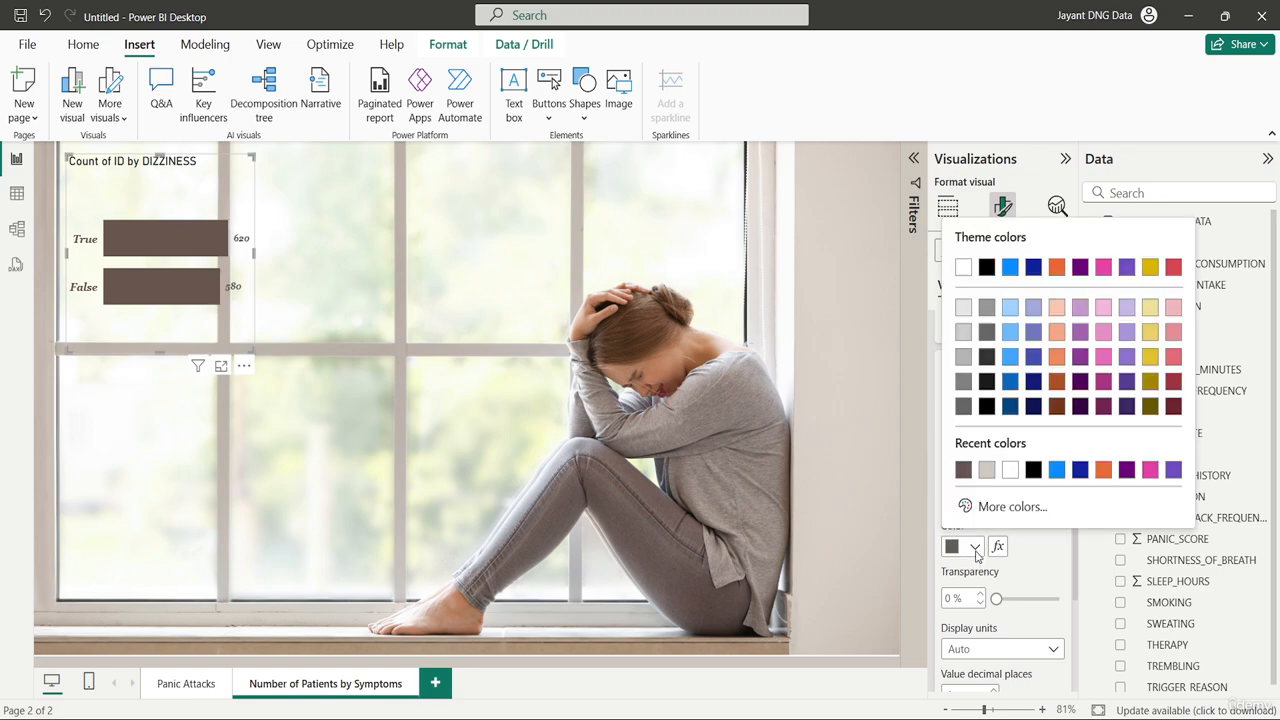
left_click(963, 470)
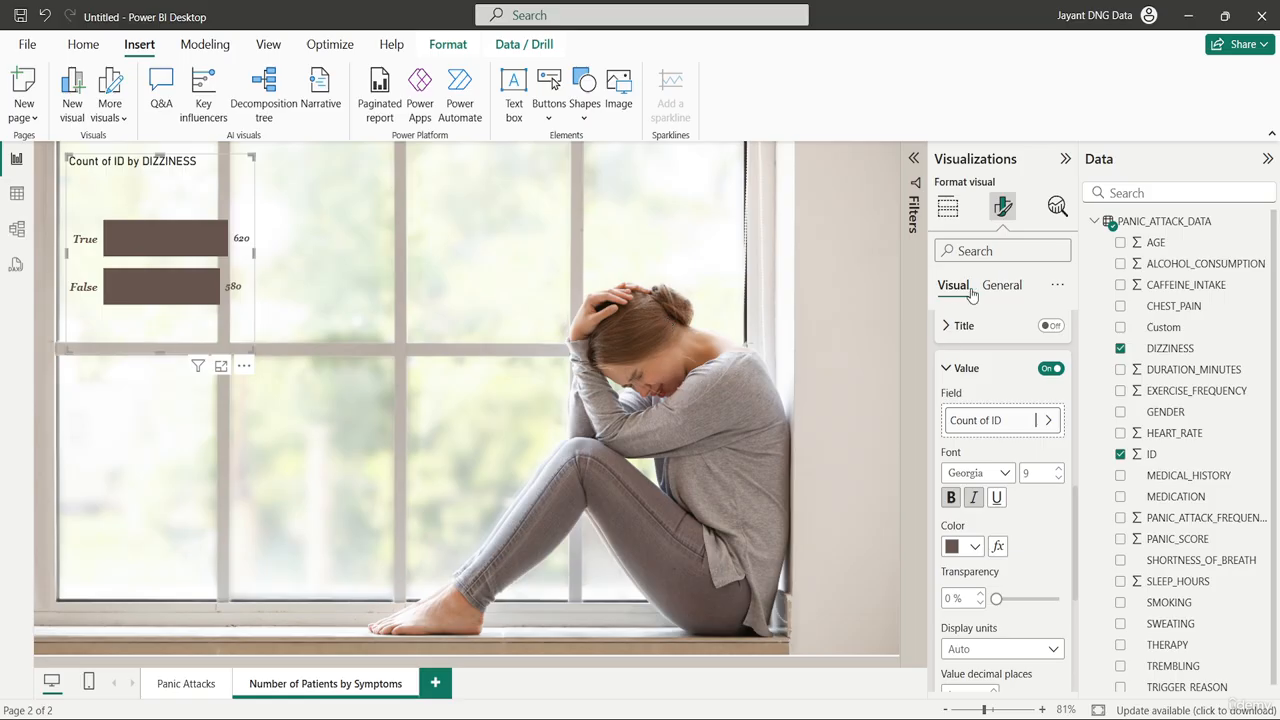
Change the dizziness chart's title text to "Number of Patients having dizziness as a symptom".
left_click(1003, 287)
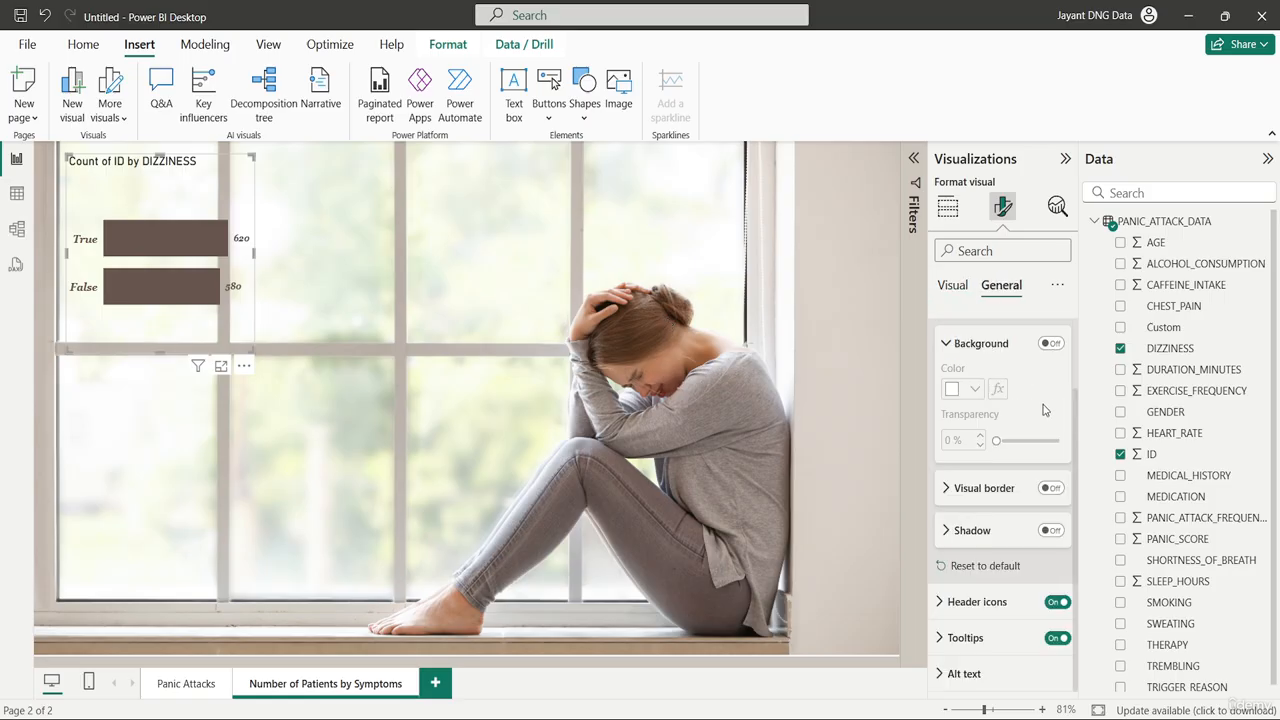
scroll(1038, 413, "up", 2)
left_click(958, 365)
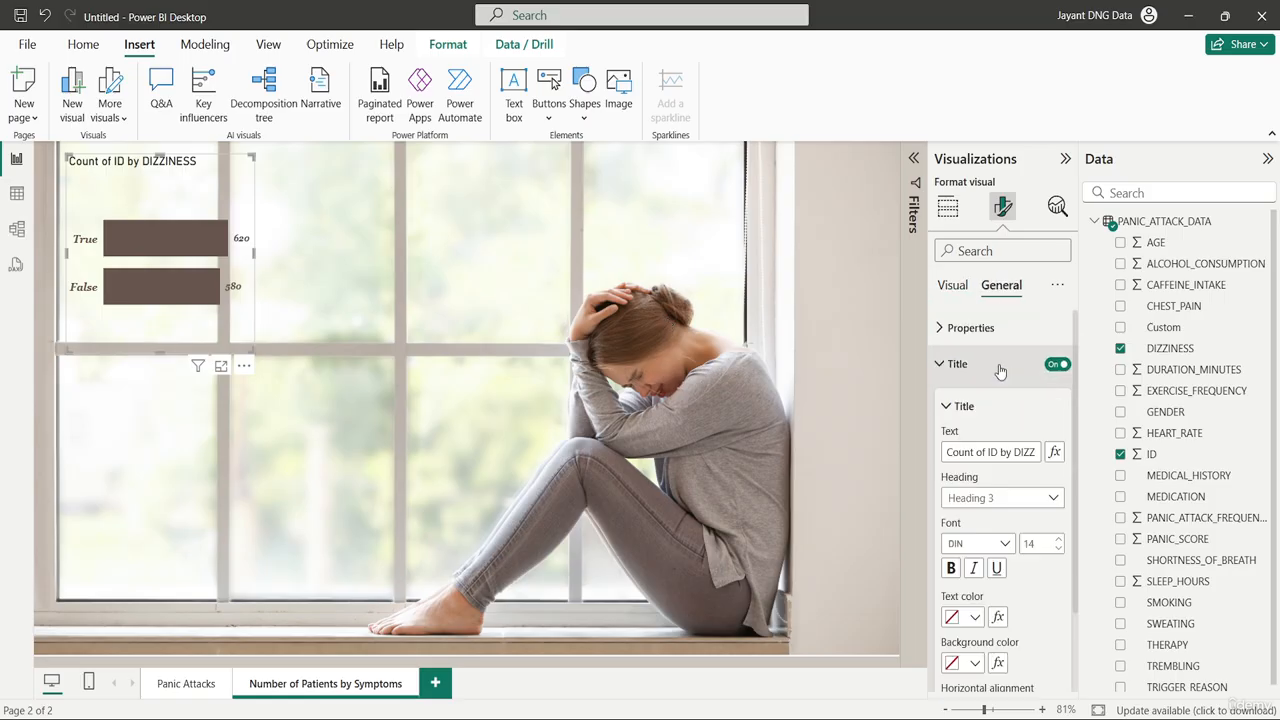
left_click(1016, 452)
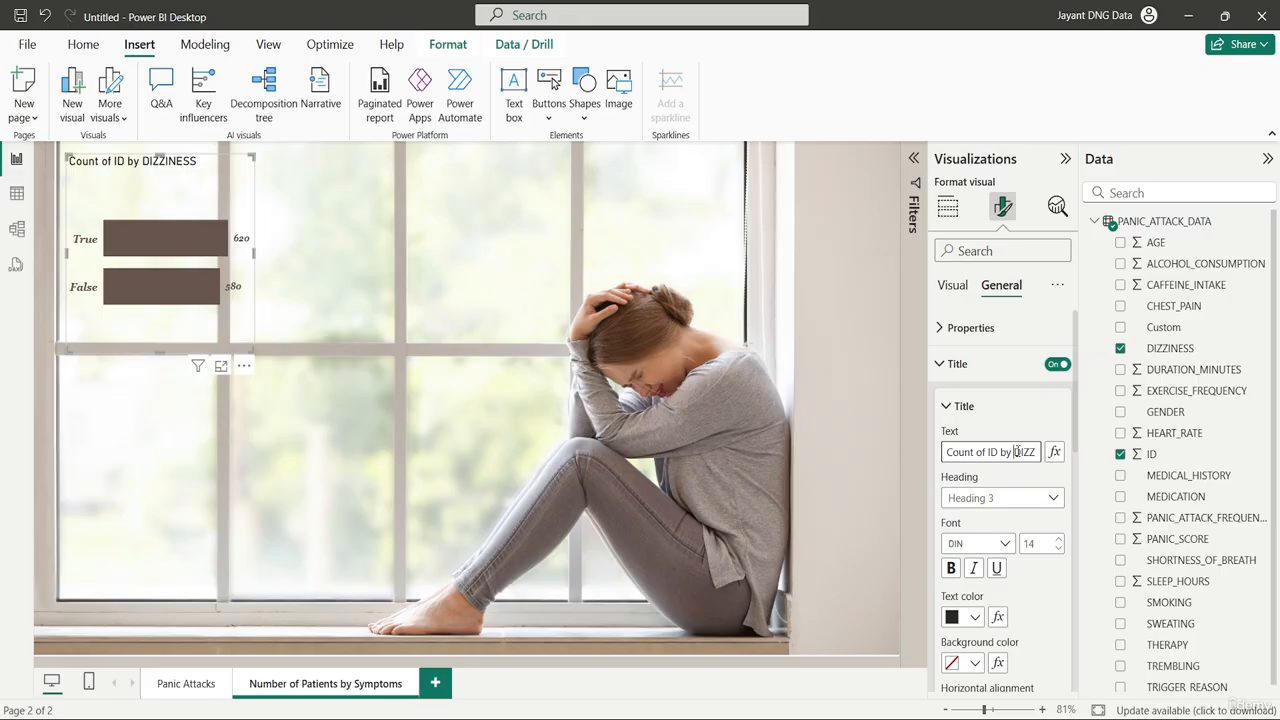
triple_click(1016, 452)
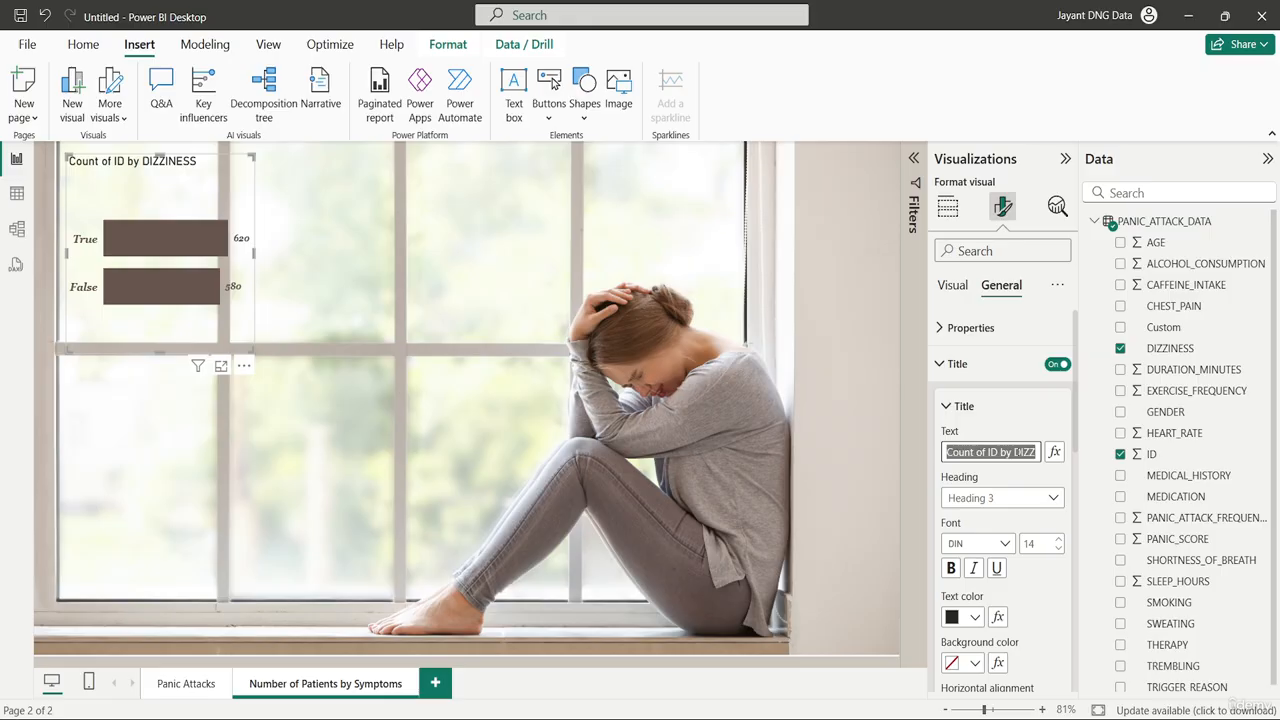
type("Numbe")
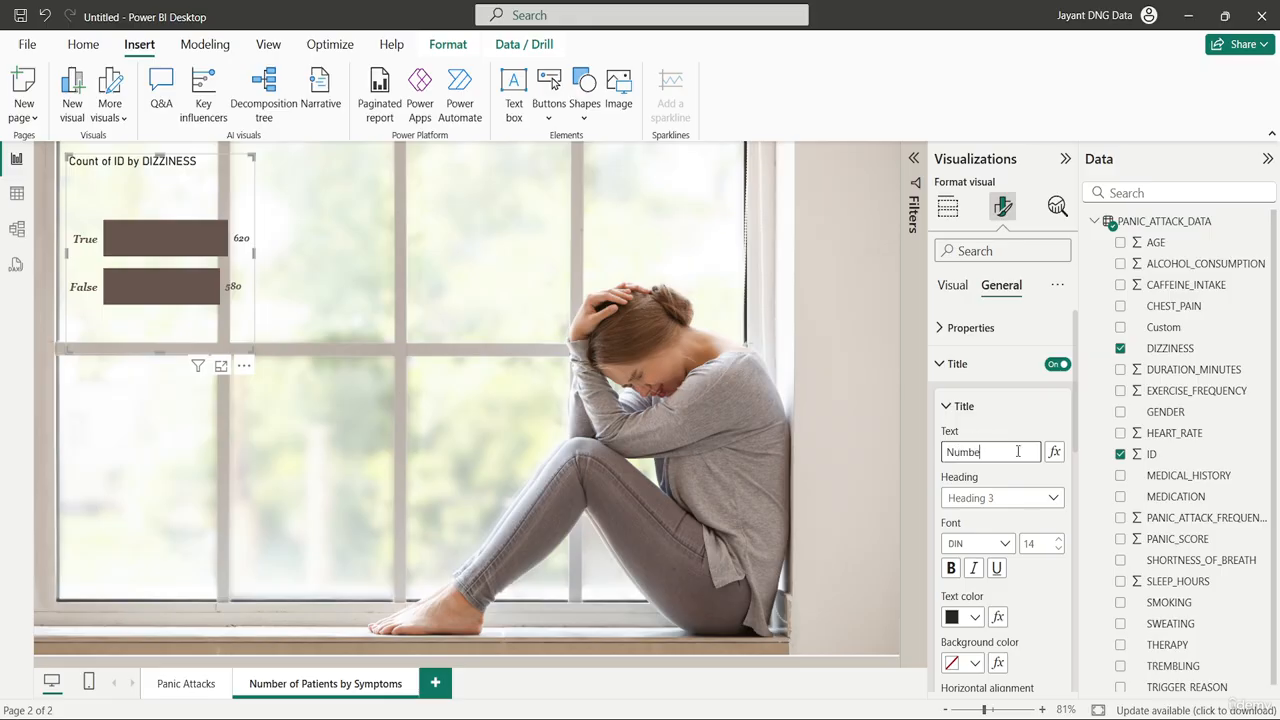
type("r of")
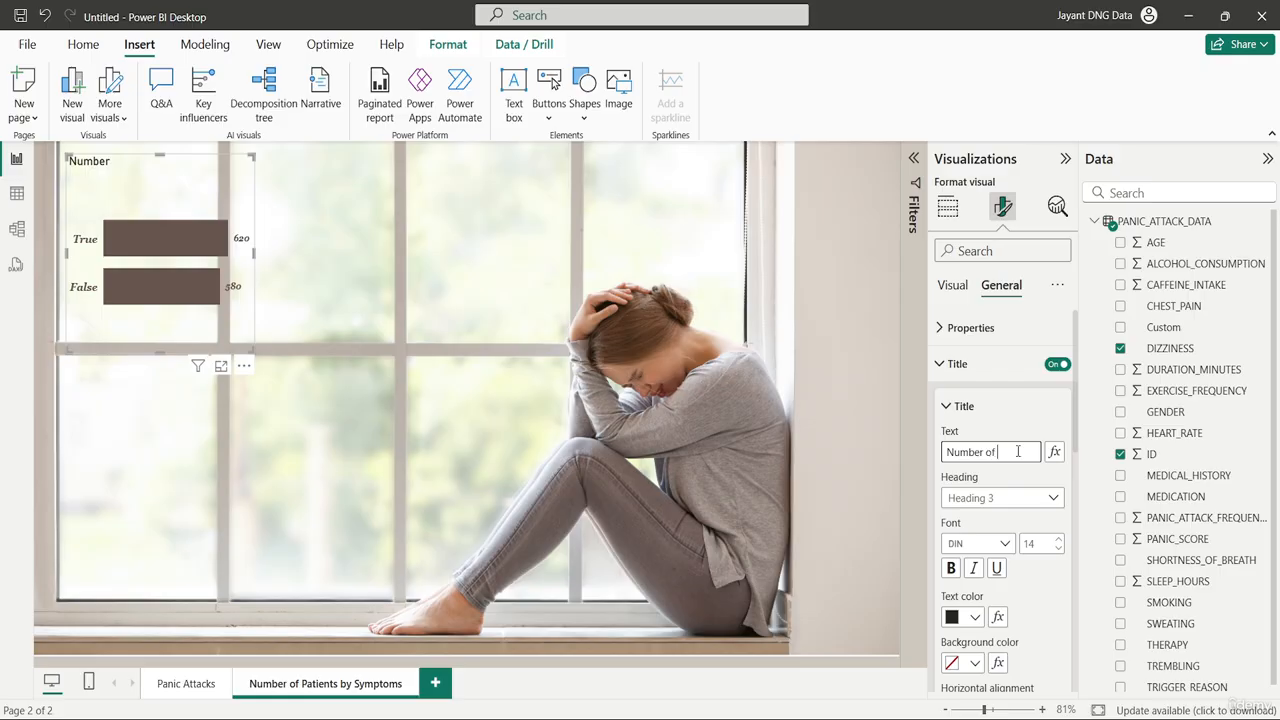
type(" Patients having diz")
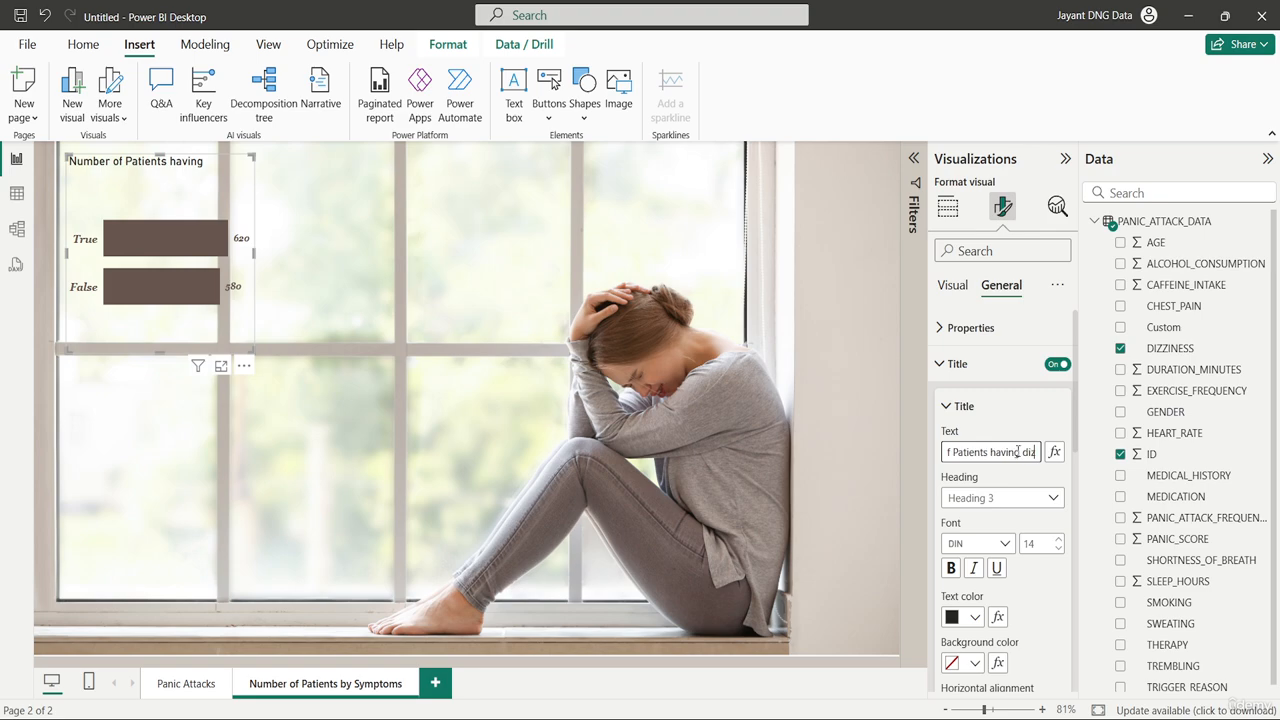
type("ziness as a sy")
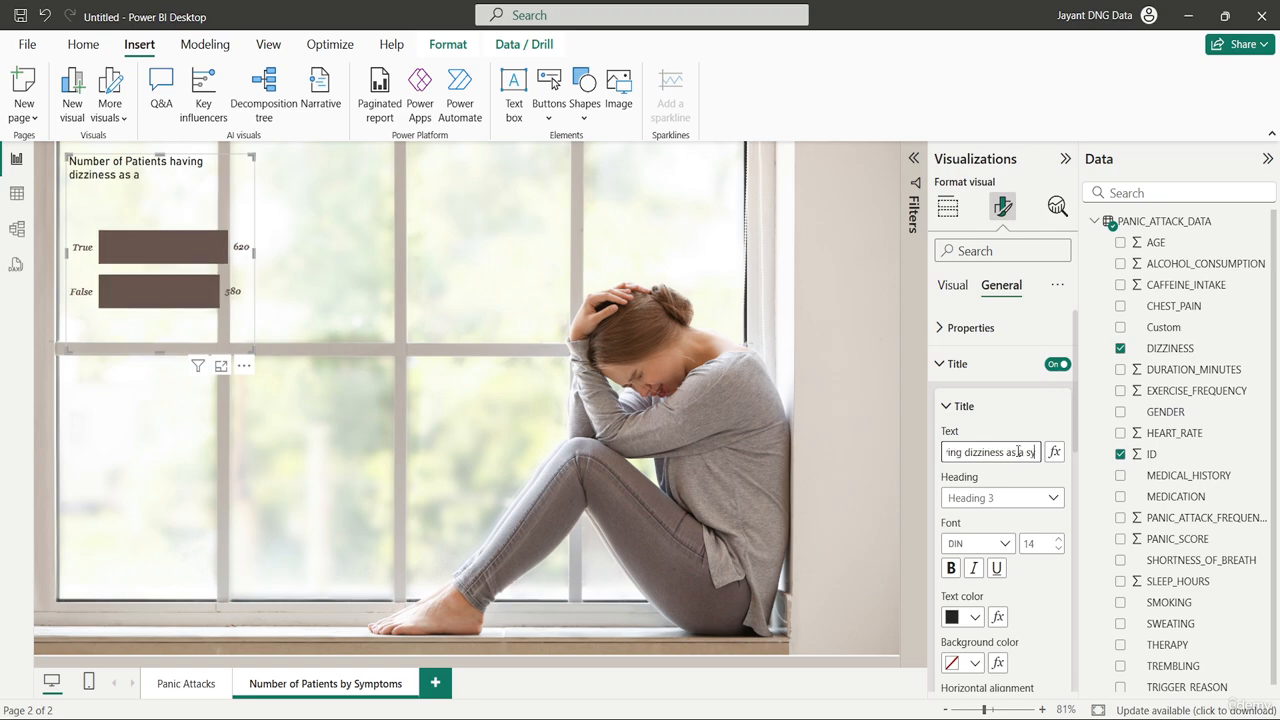
type("mptom")
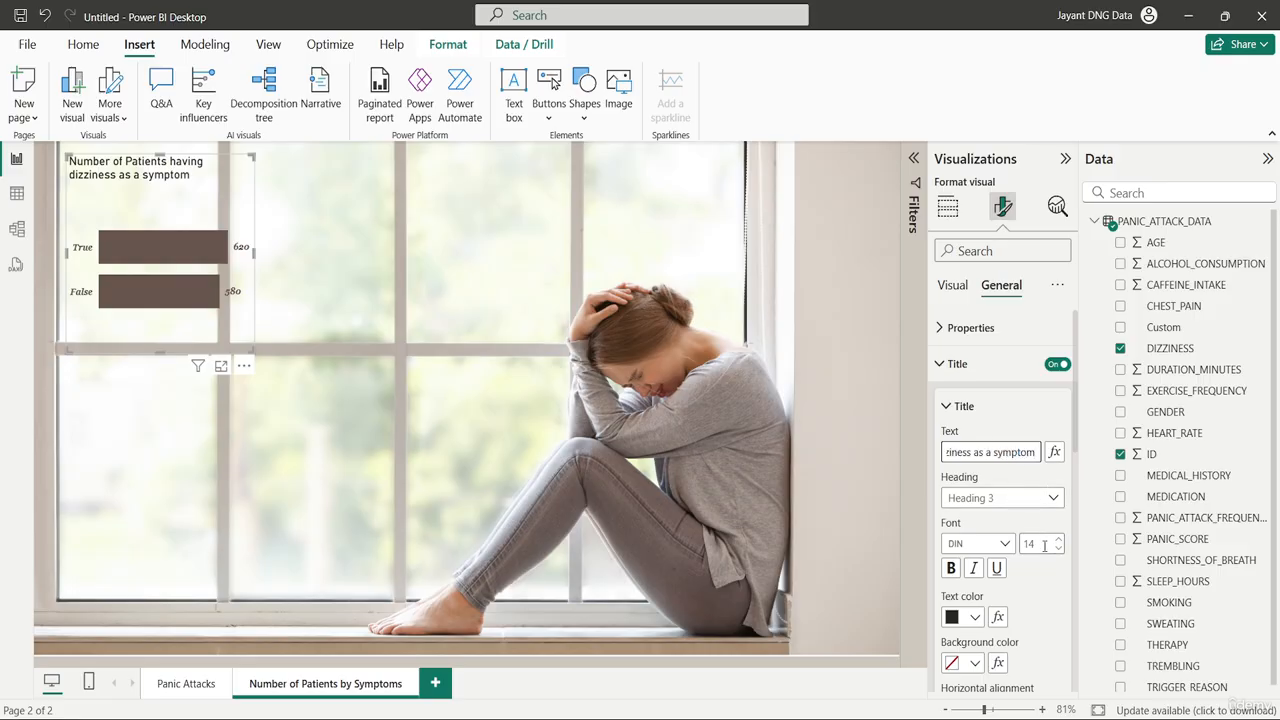
Set the dizziness chart's title font to Georgia and center the title horizontally.
left_click(1005, 545)
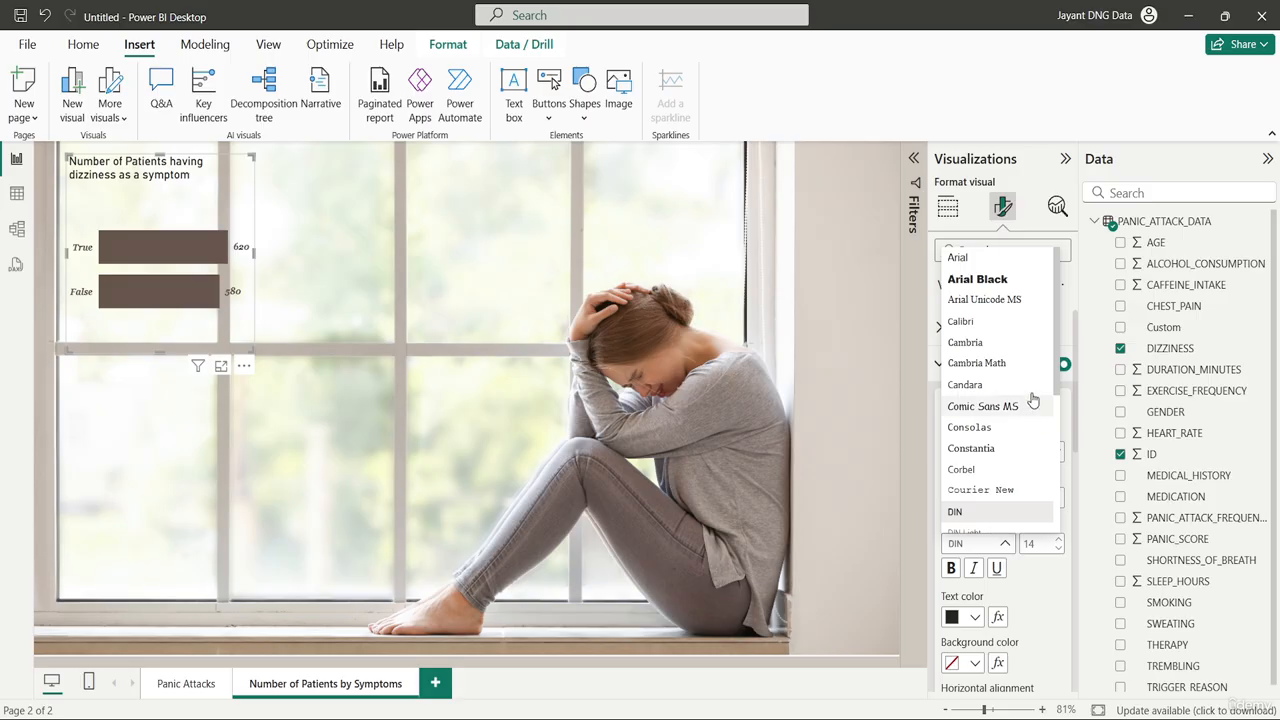
scroll(1007, 420, "down", 2)
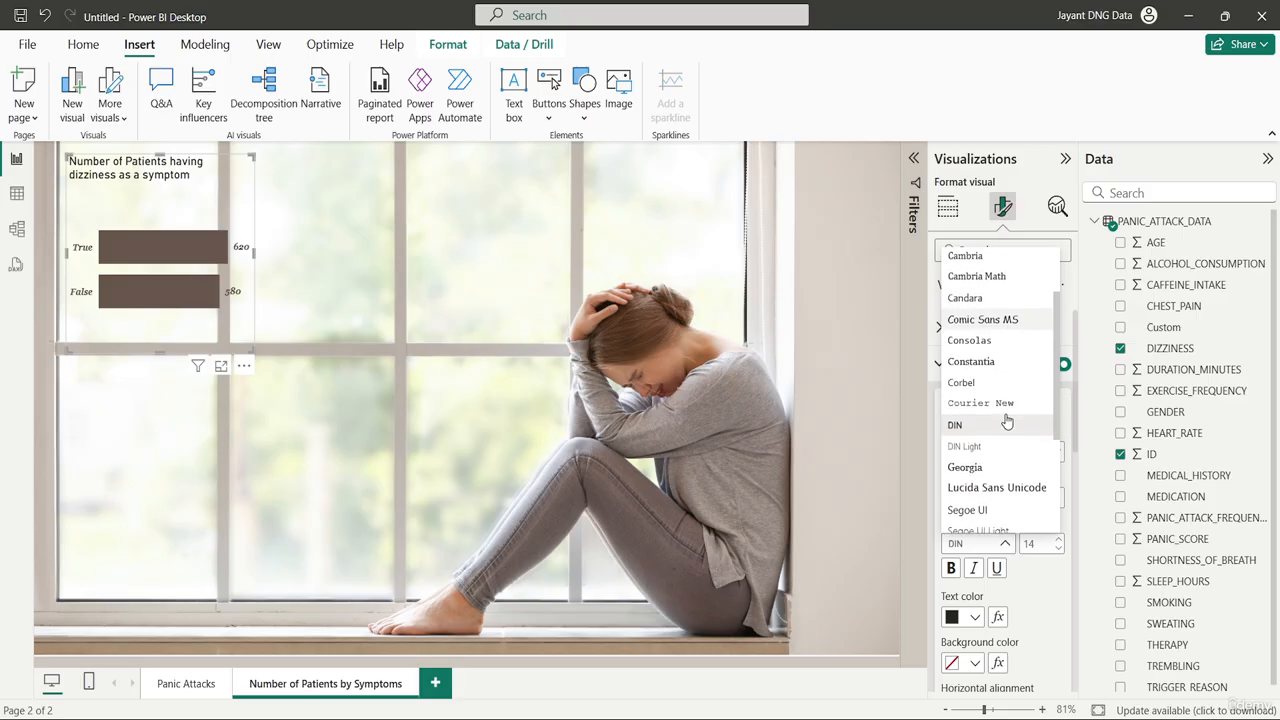
left_click(988, 469)
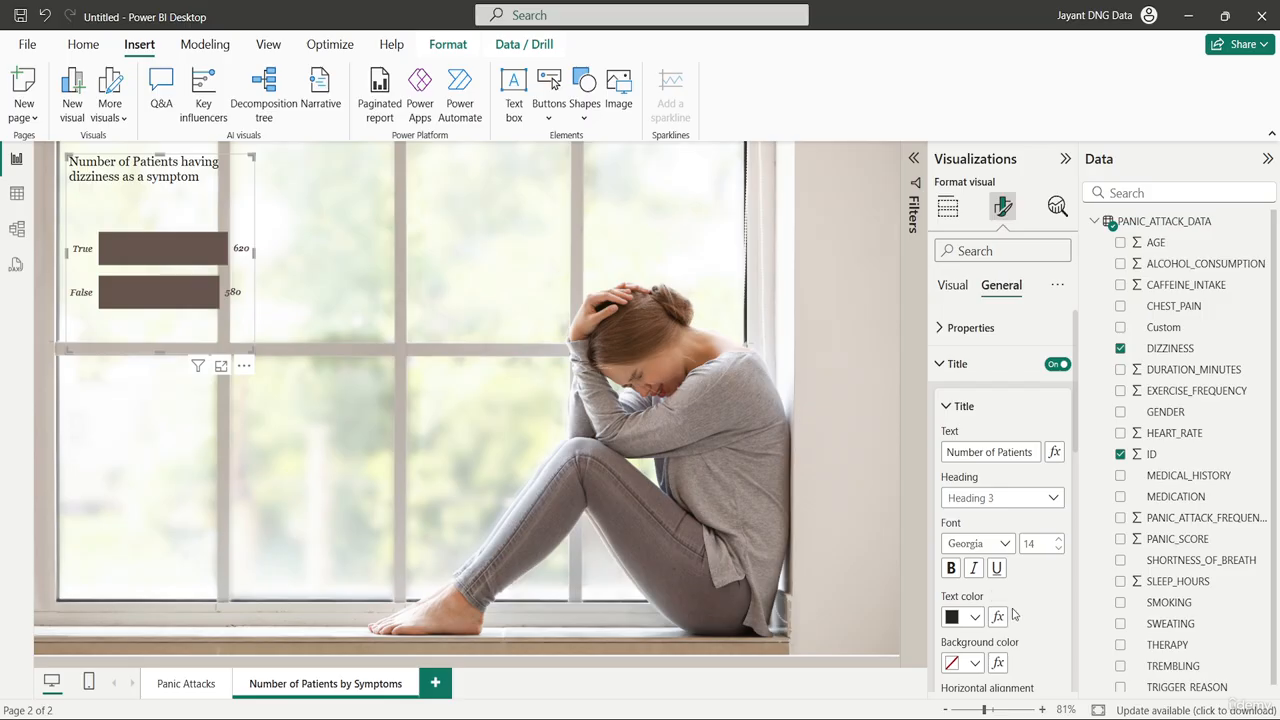
scroll(1013, 615, "down", 2)
left_click(974, 609)
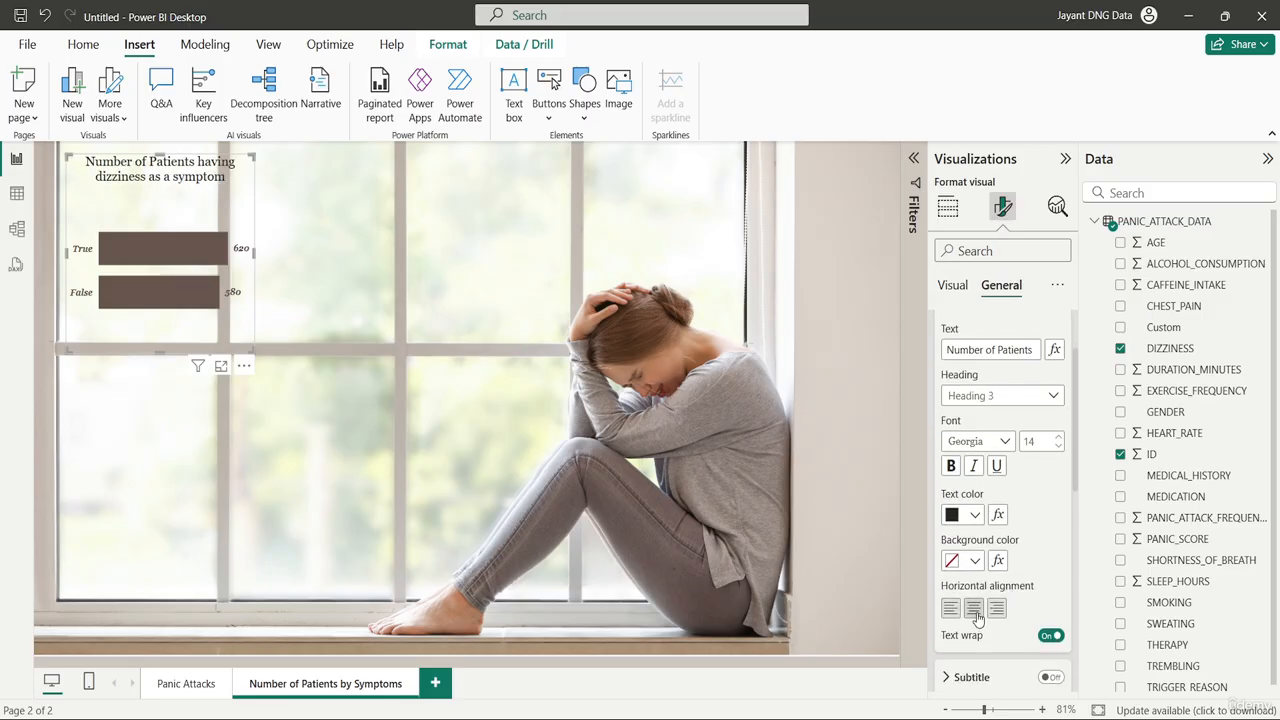
Make the chart title bold, italic and underlined, and color it the same dark brown as the bars.
left_click(953, 471)
left_click(977, 471)
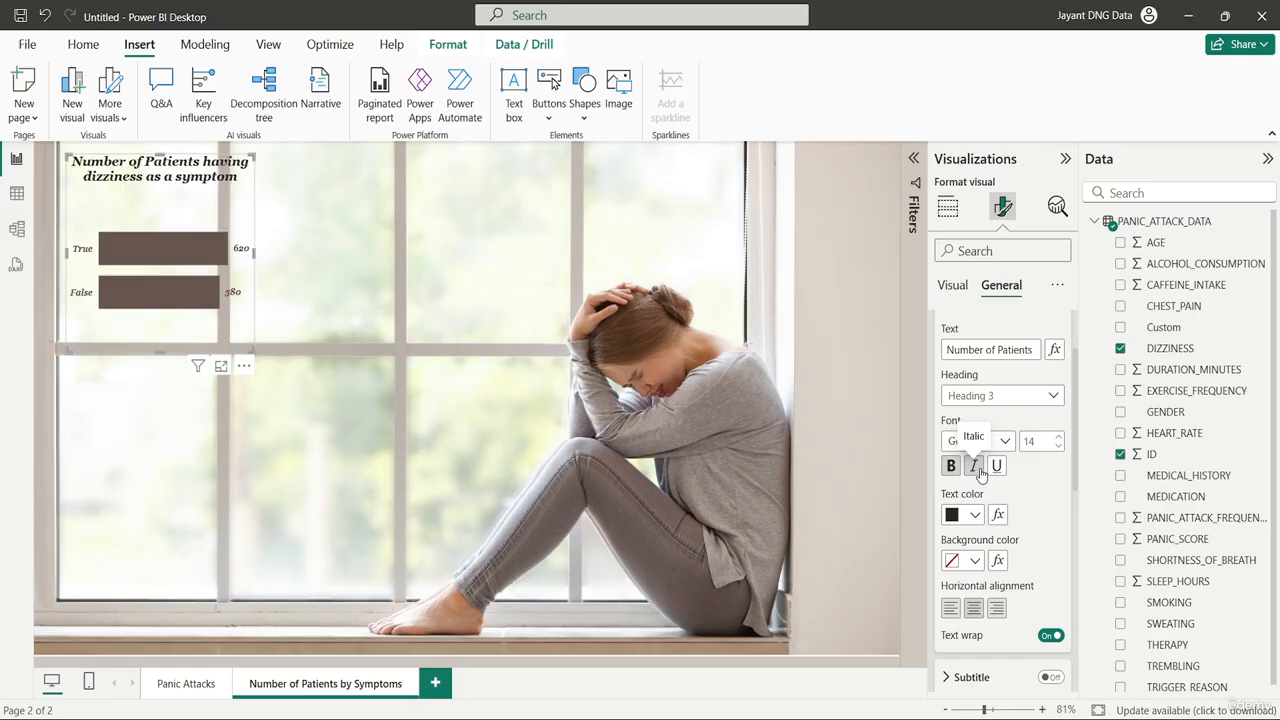
left_click(997, 468)
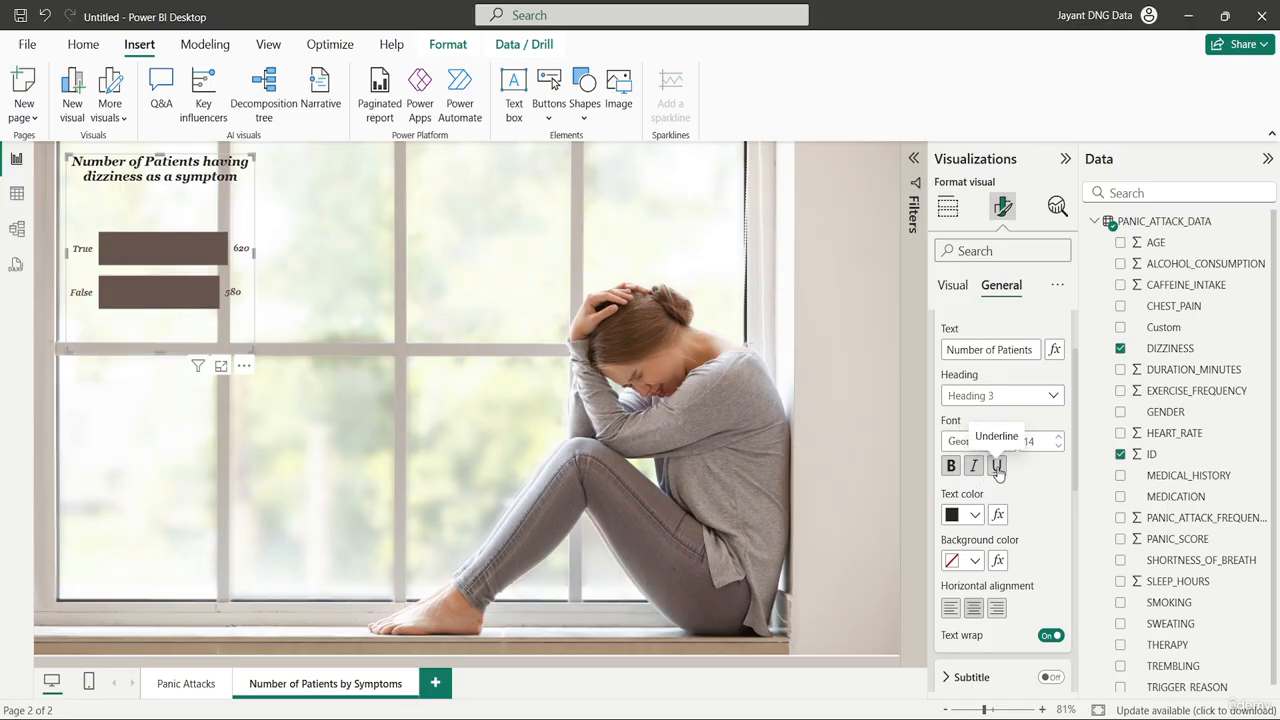
left_click(975, 516)
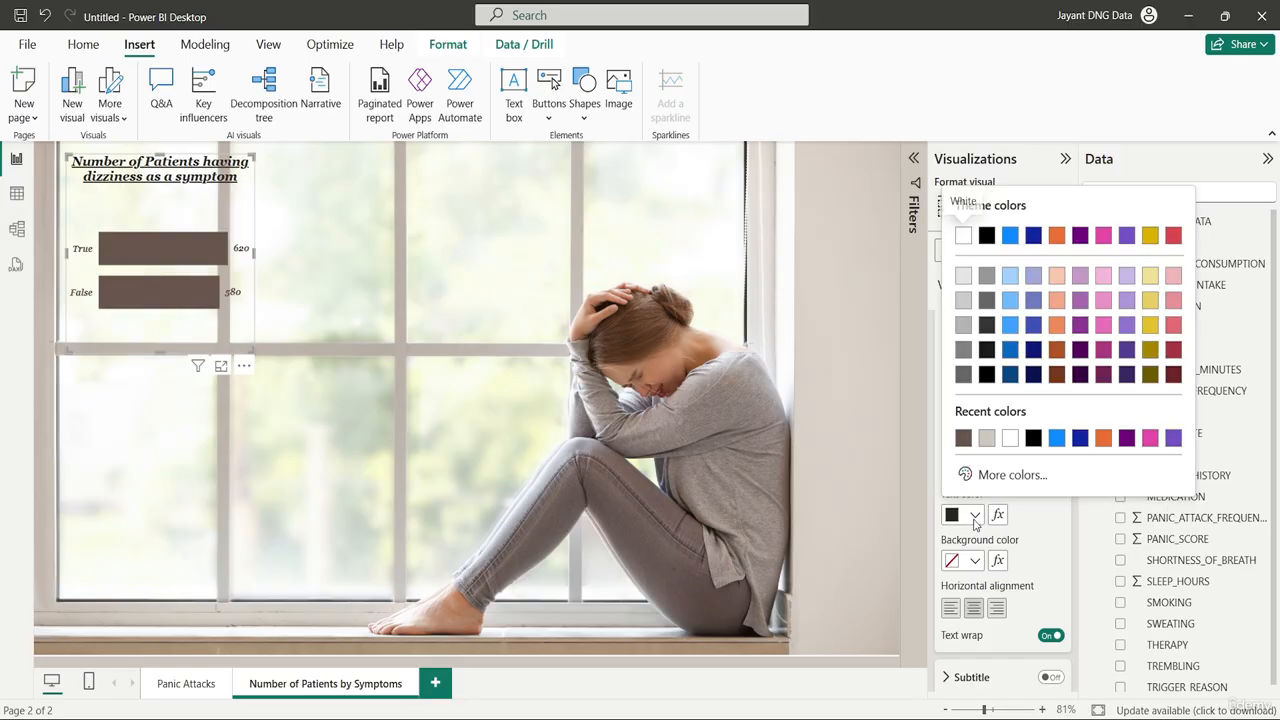
left_click(966, 441)
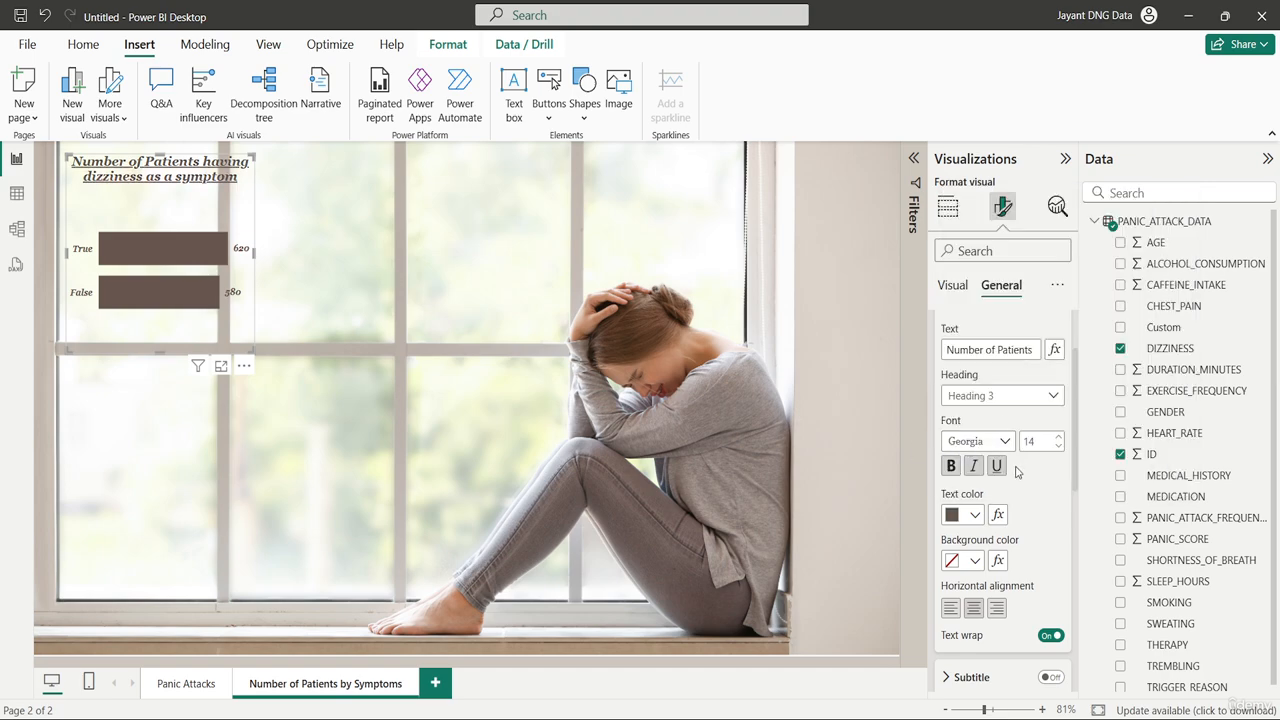
Turn on the shadow and the visual border for the dizziness chart.
scroll(1013, 423, "up", 2)
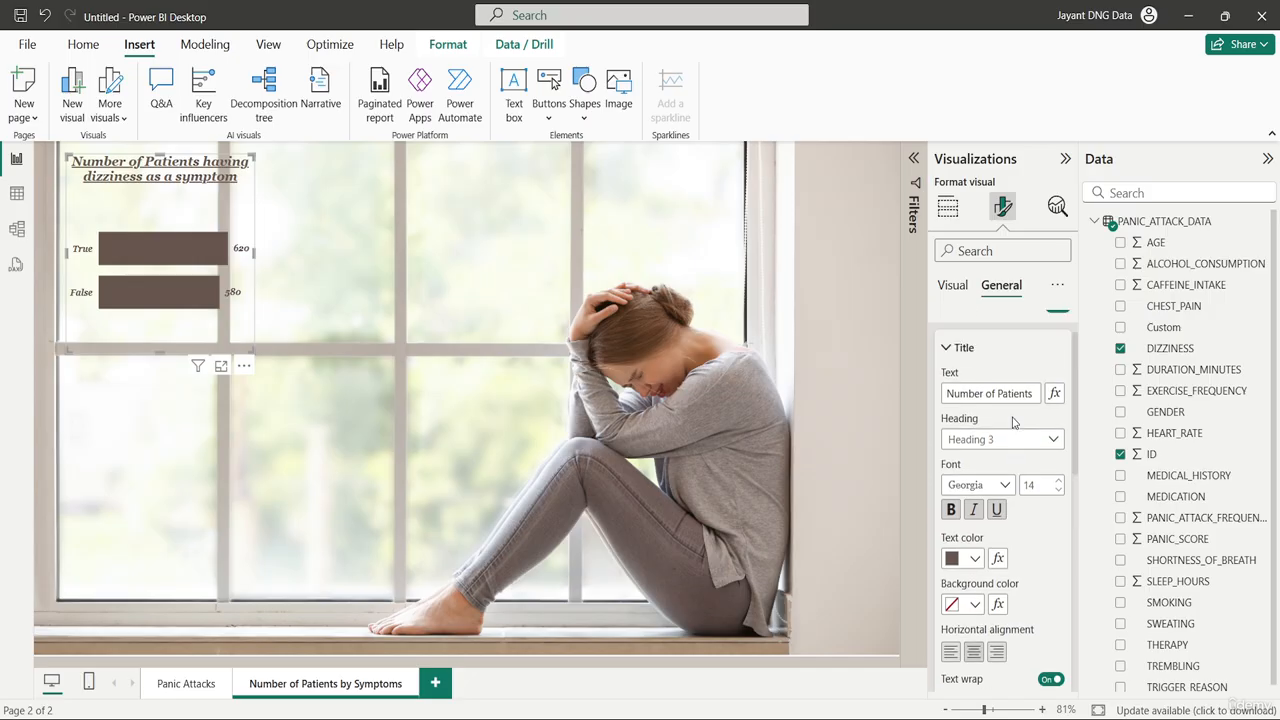
scroll(1013, 423, "down", 6)
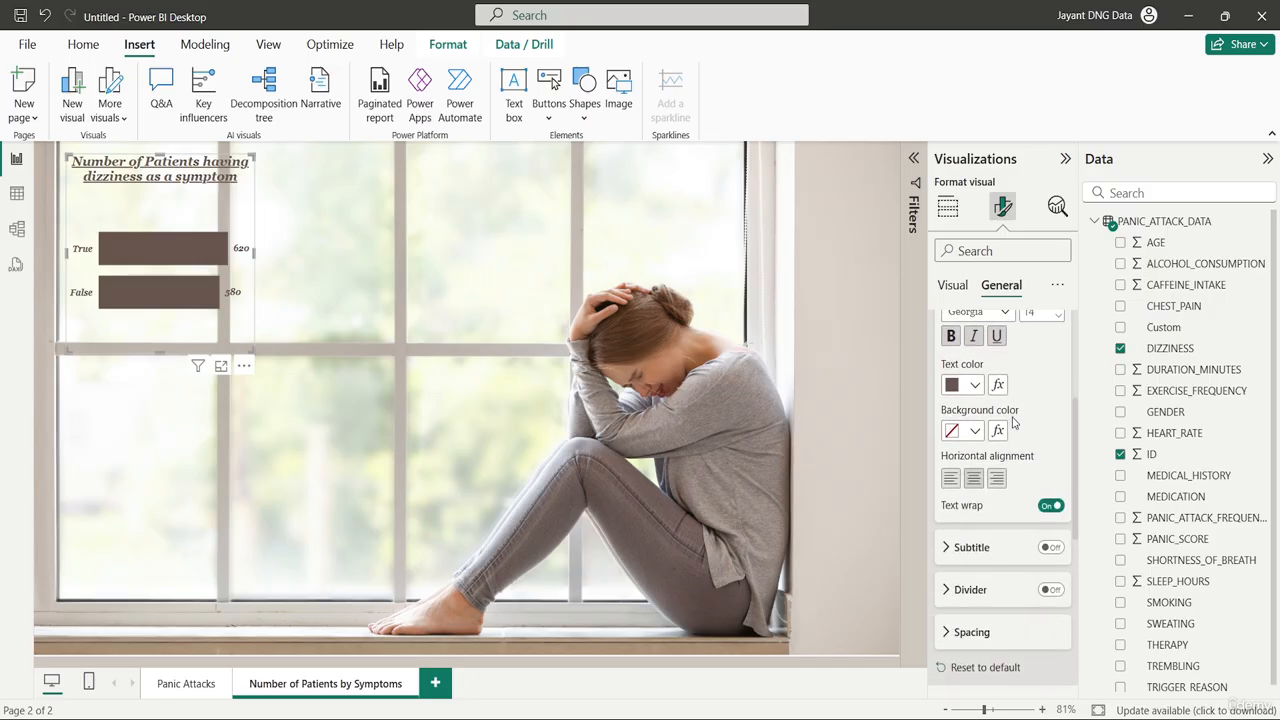
scroll(1013, 423, "up", 6)
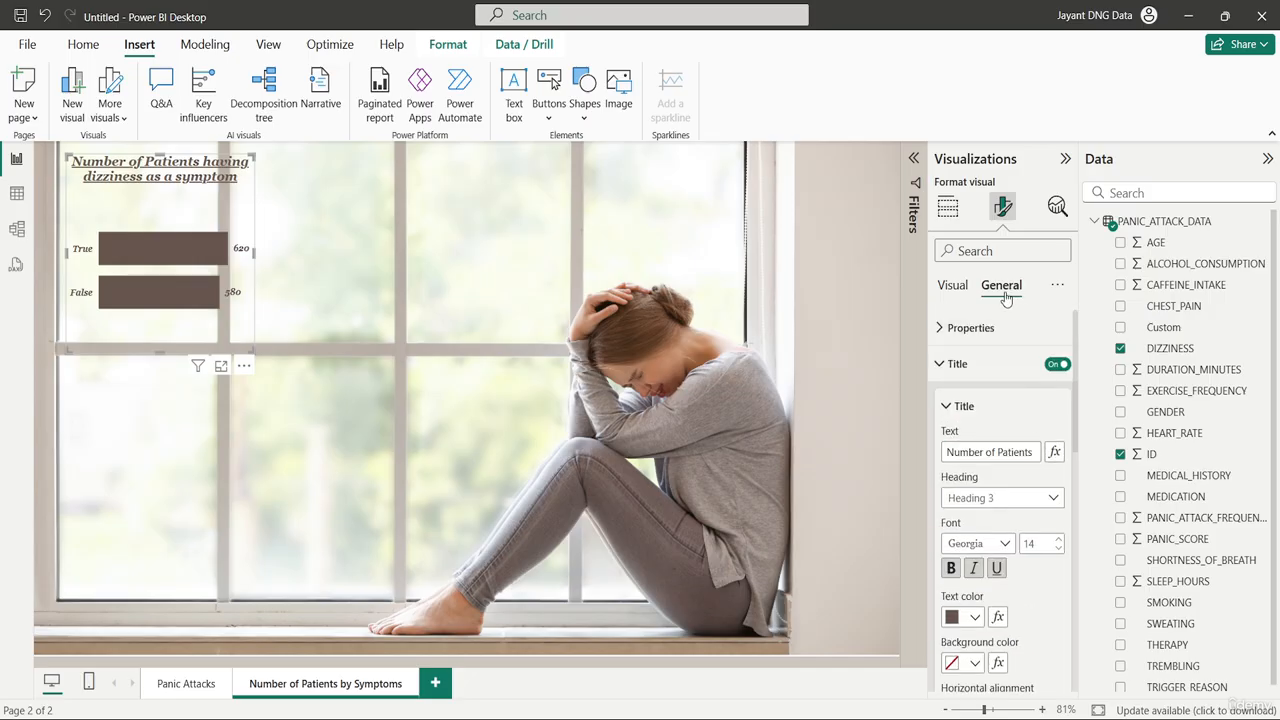
scroll(1021, 455, "down", 3)
scroll(1021, 455, "down", 8)
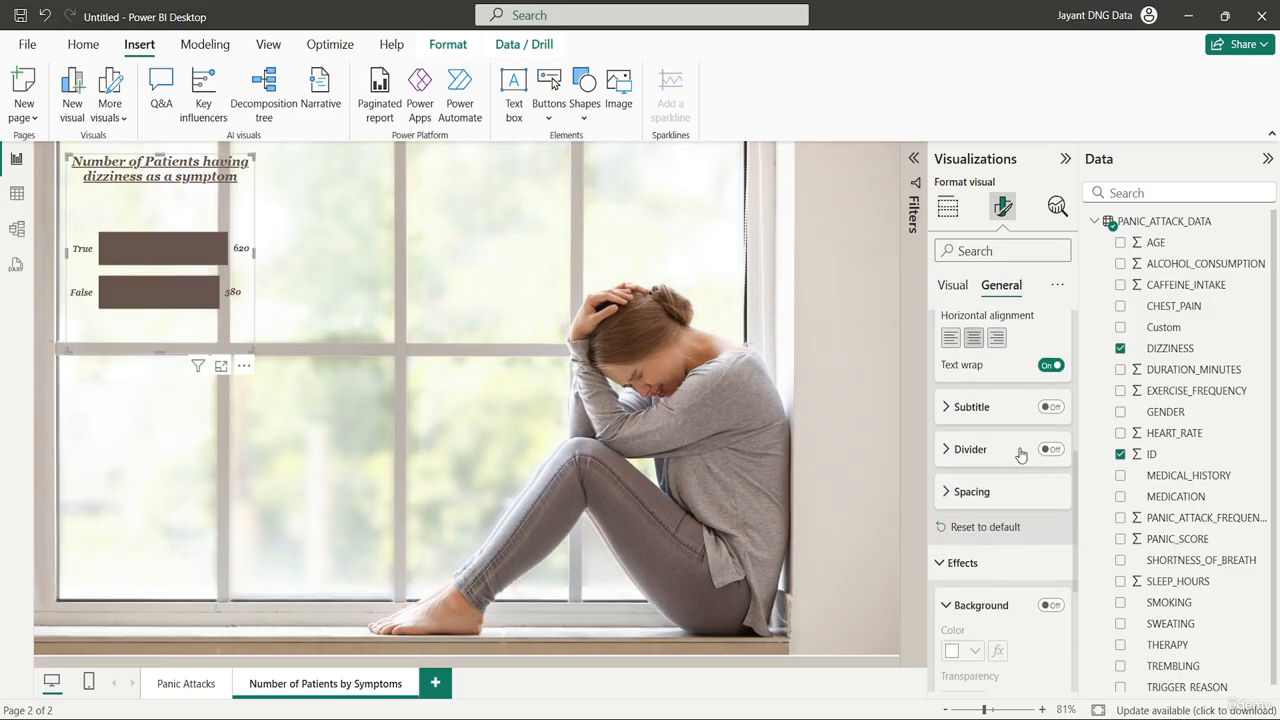
scroll(1020, 454, "down", 1)
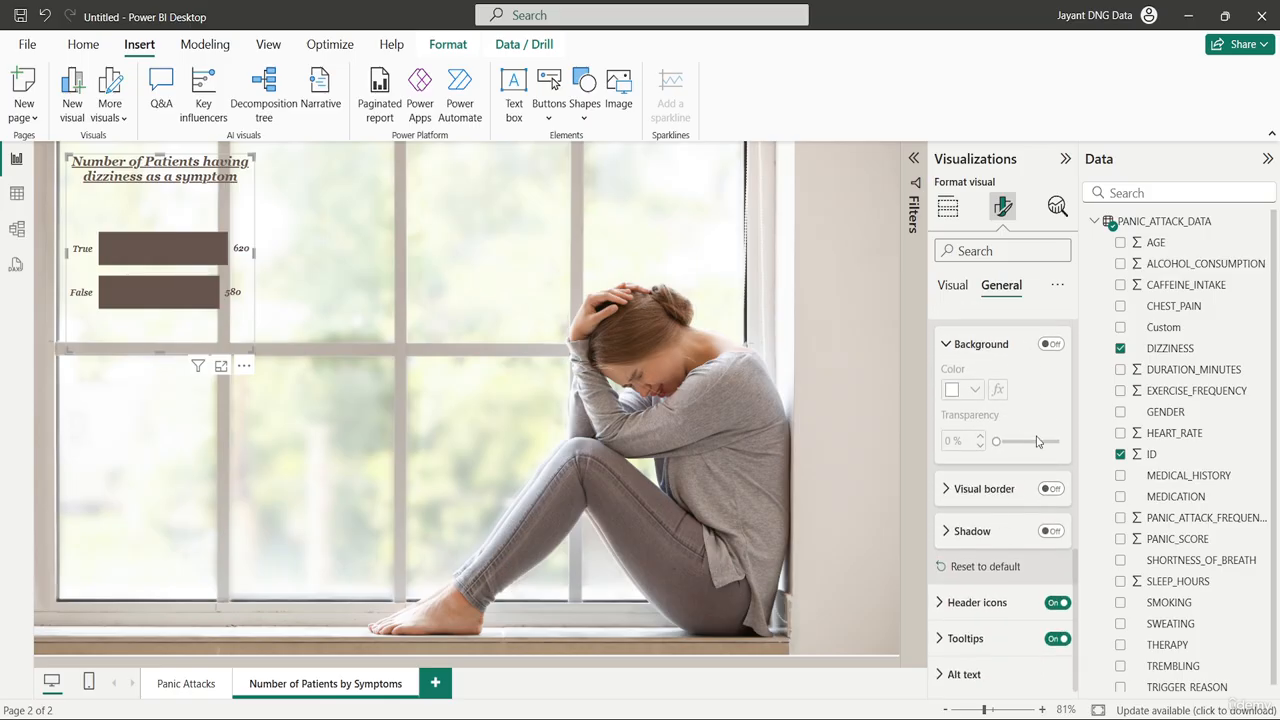
left_click(1050, 532)
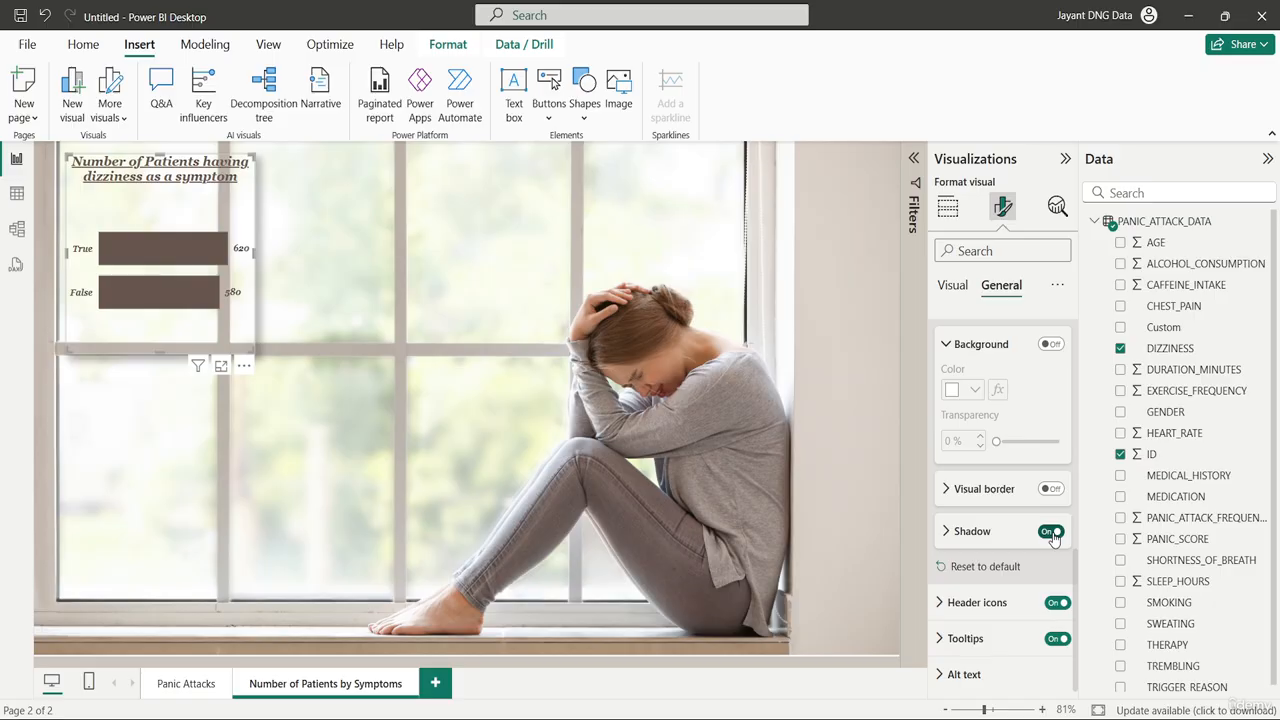
left_click(1051, 489)
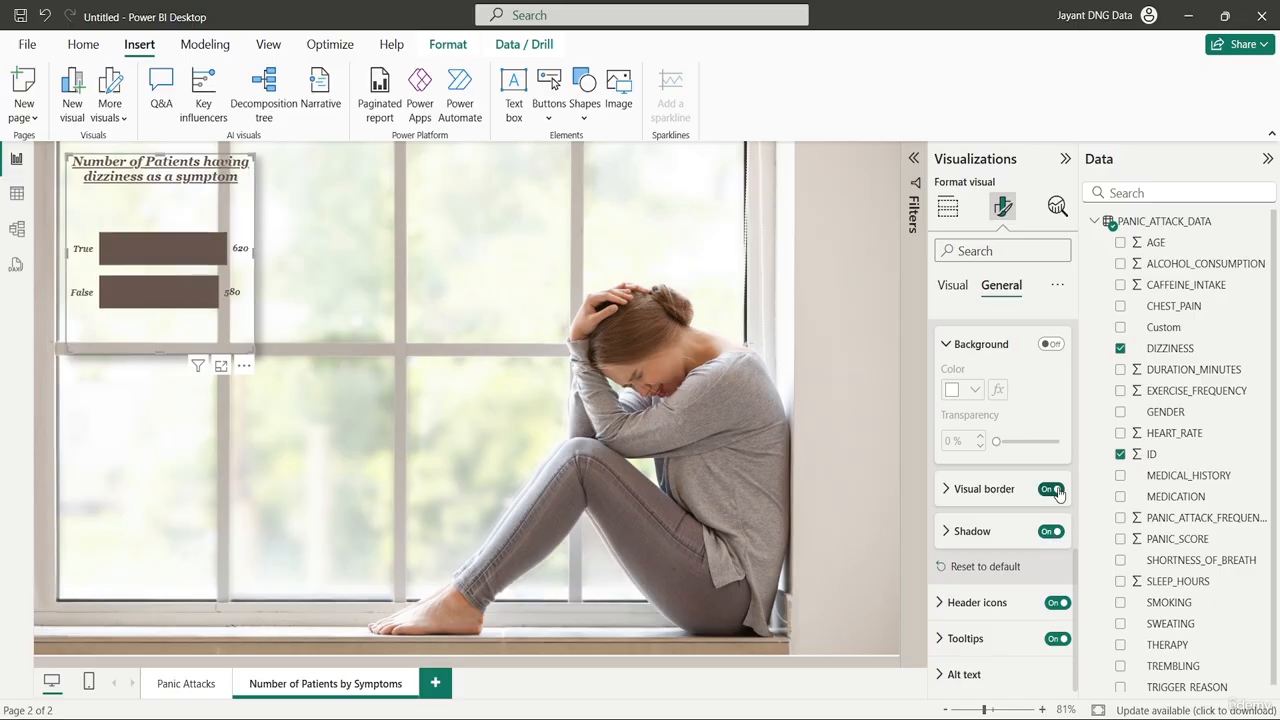
Set the dizziness chart's border color to the same dark brown as the bars.
left_click(984, 489)
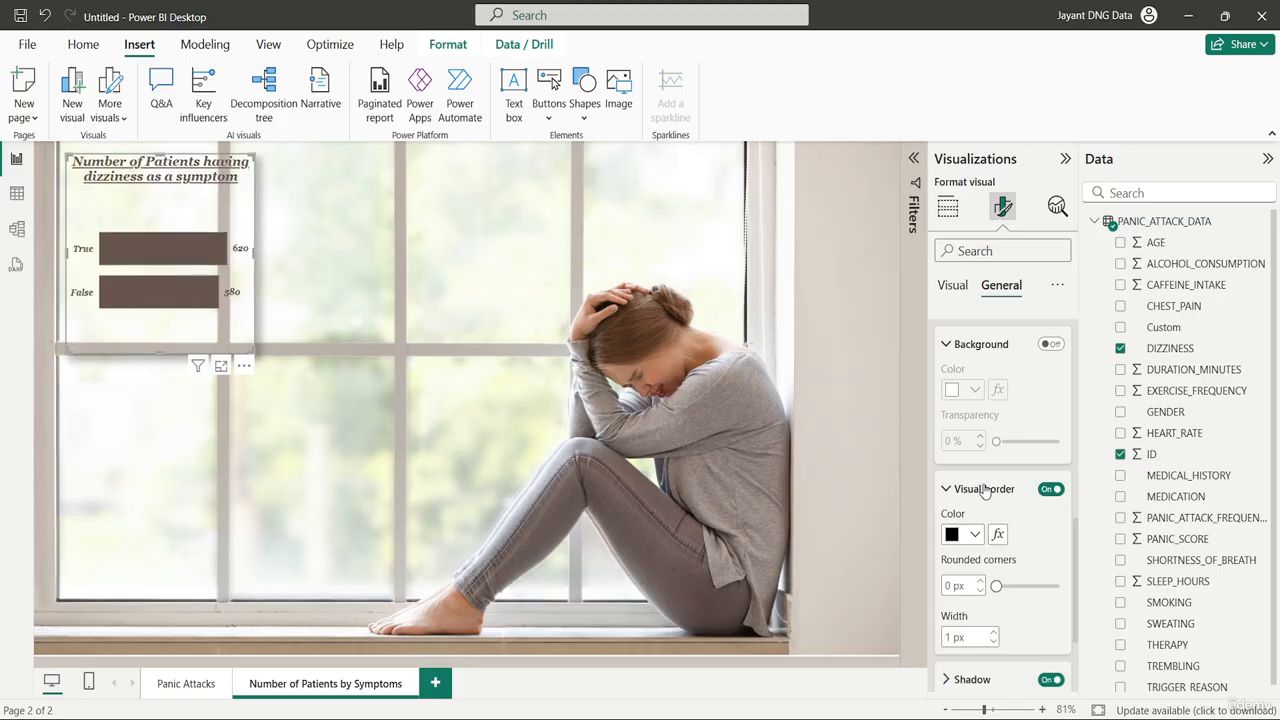
left_click(975, 537)
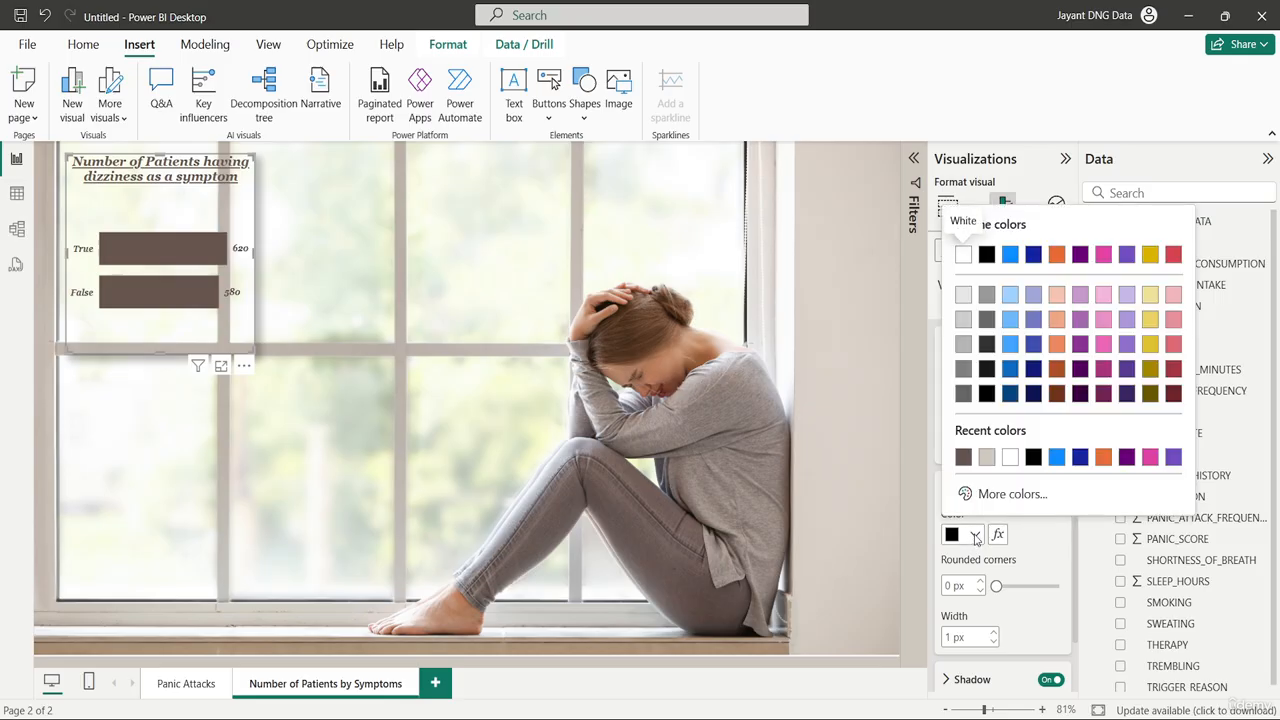
left_click(963, 458)
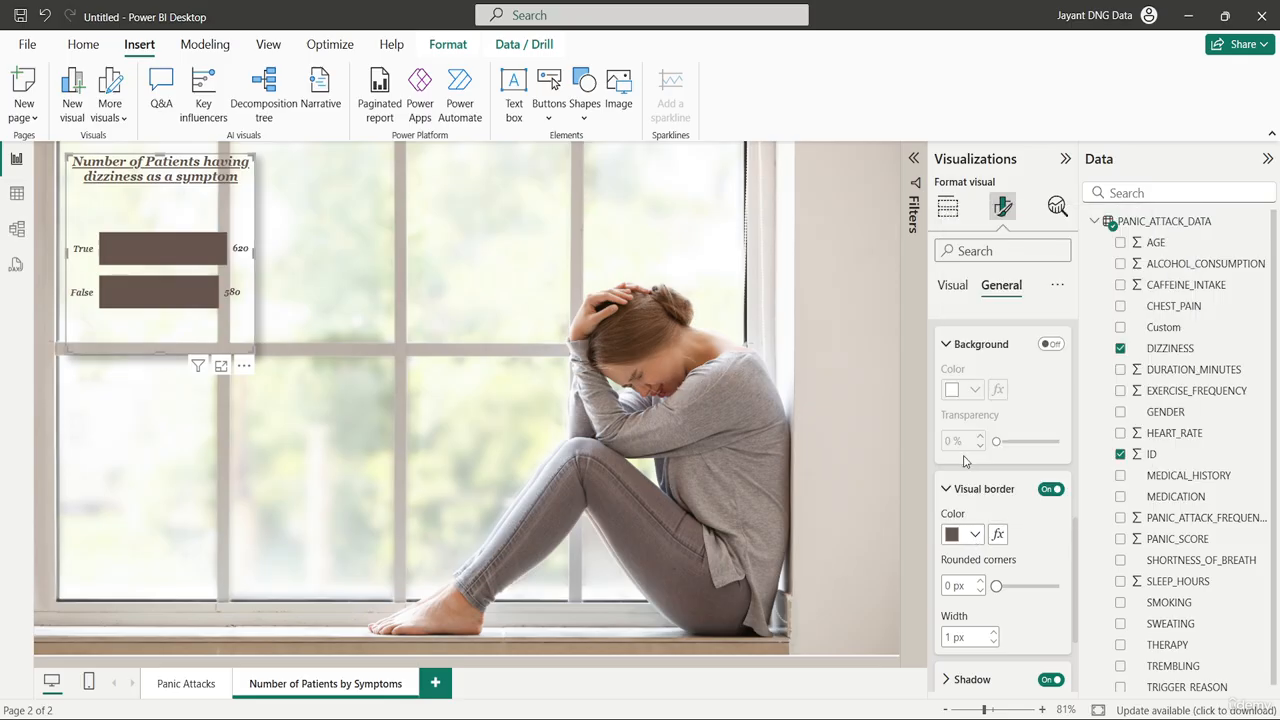
scroll(1025, 572, "down", 3)
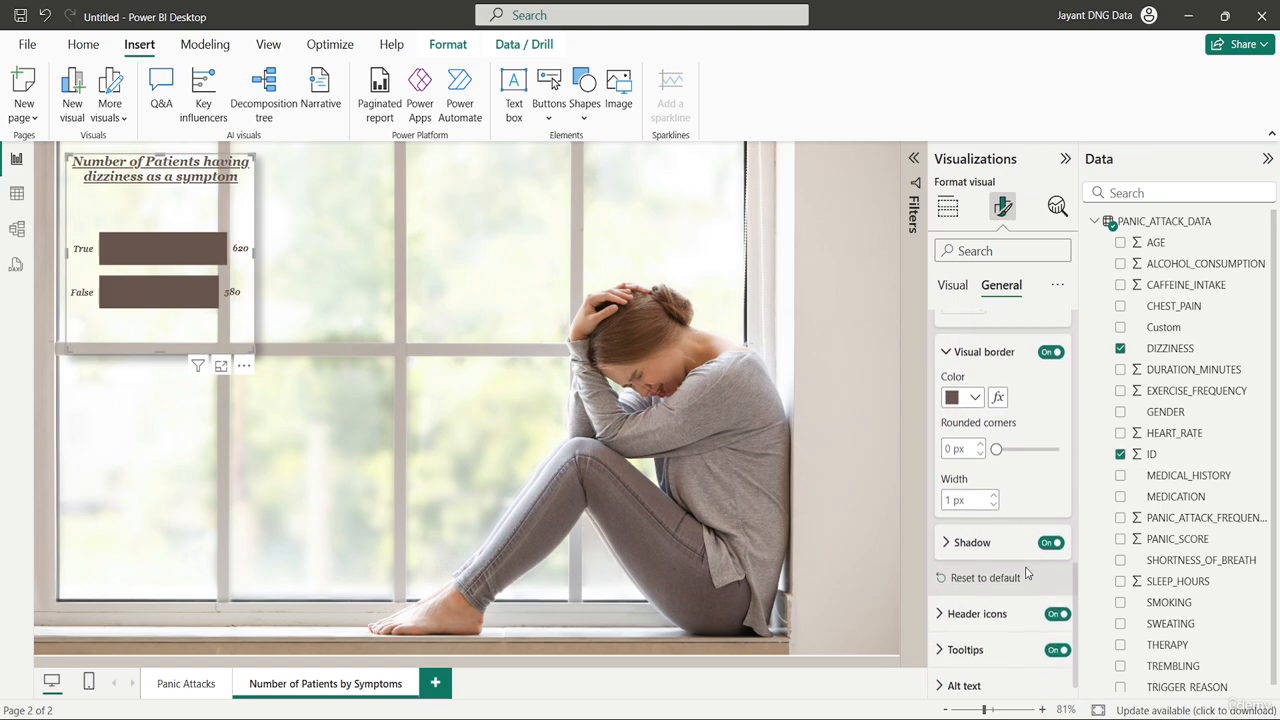
Set the dizziness chart's shadow color to the same dark brown as the bars.
left_click(986, 531)
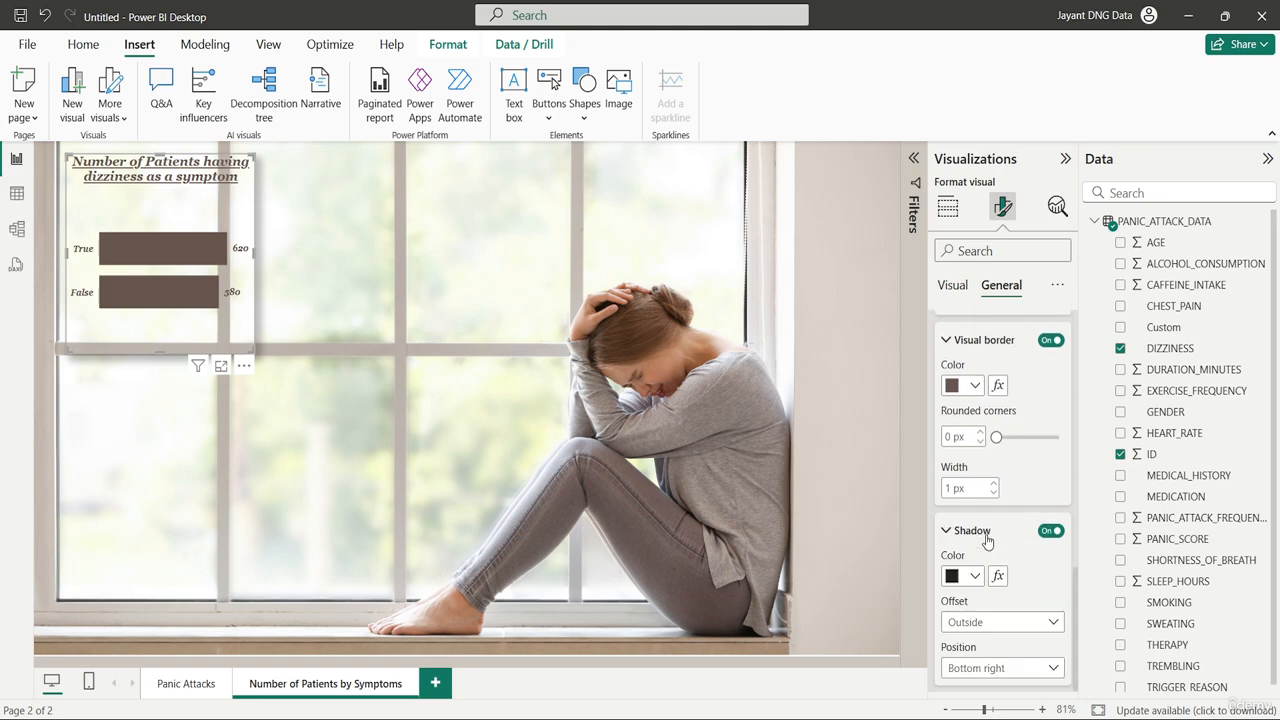
left_click(975, 513)
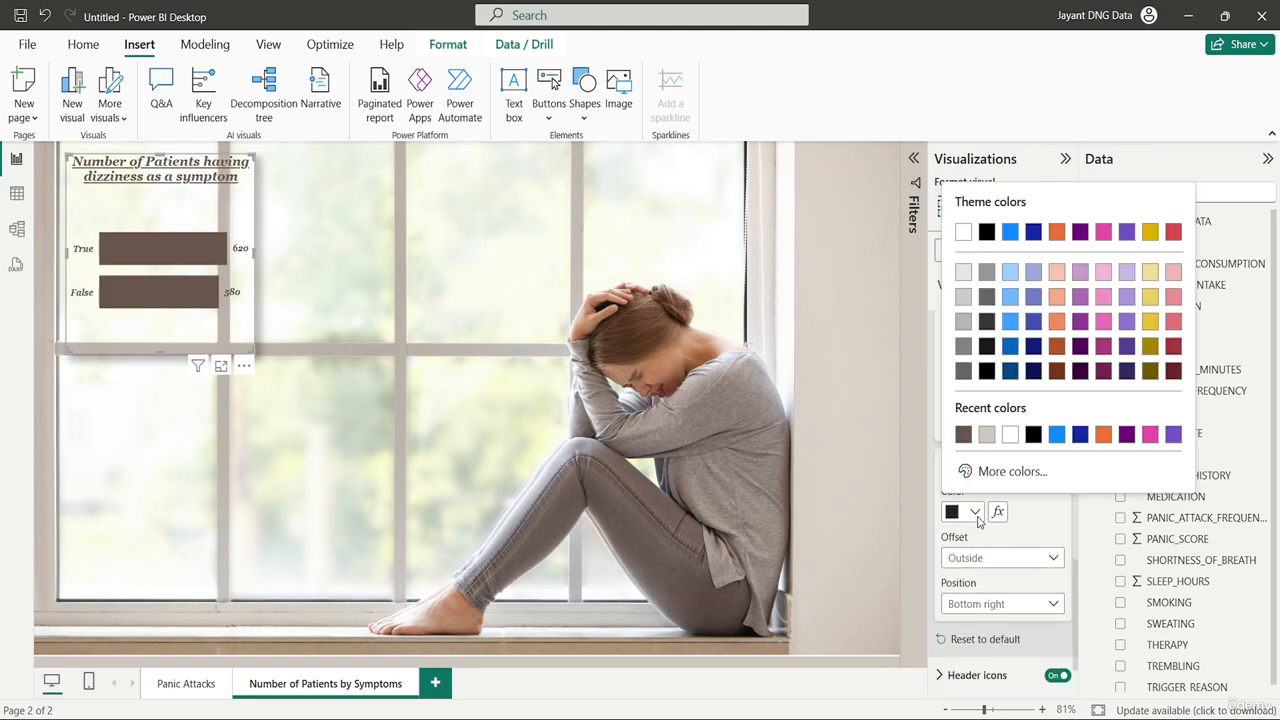
left_click(963, 437)
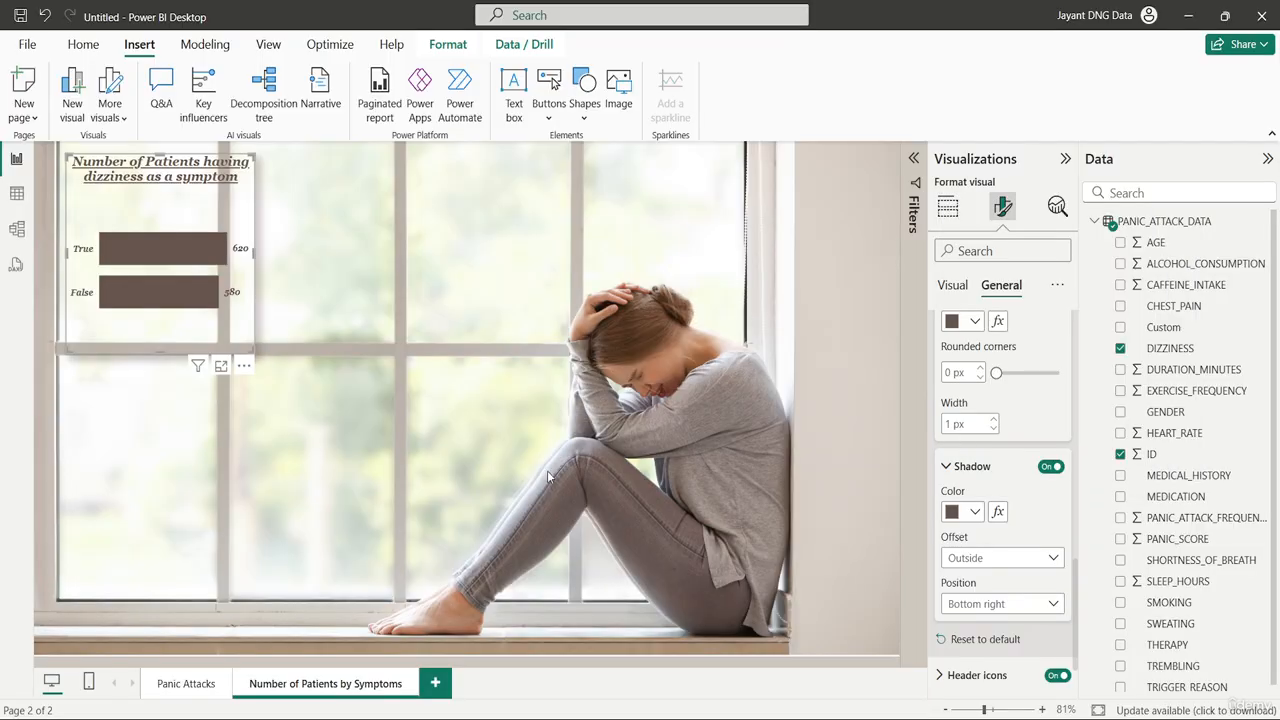
left_click(435, 403)
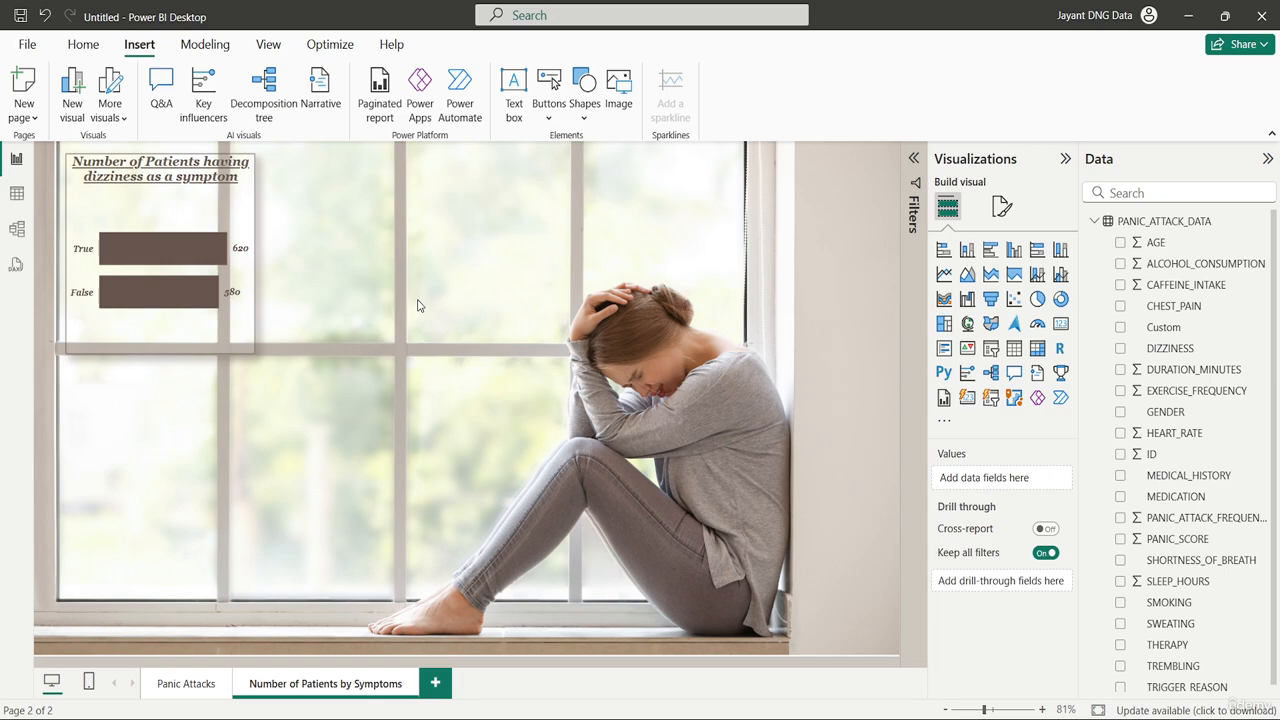
Widen the dizziness chart slightly by extending its right edge.
left_click(250, 180)
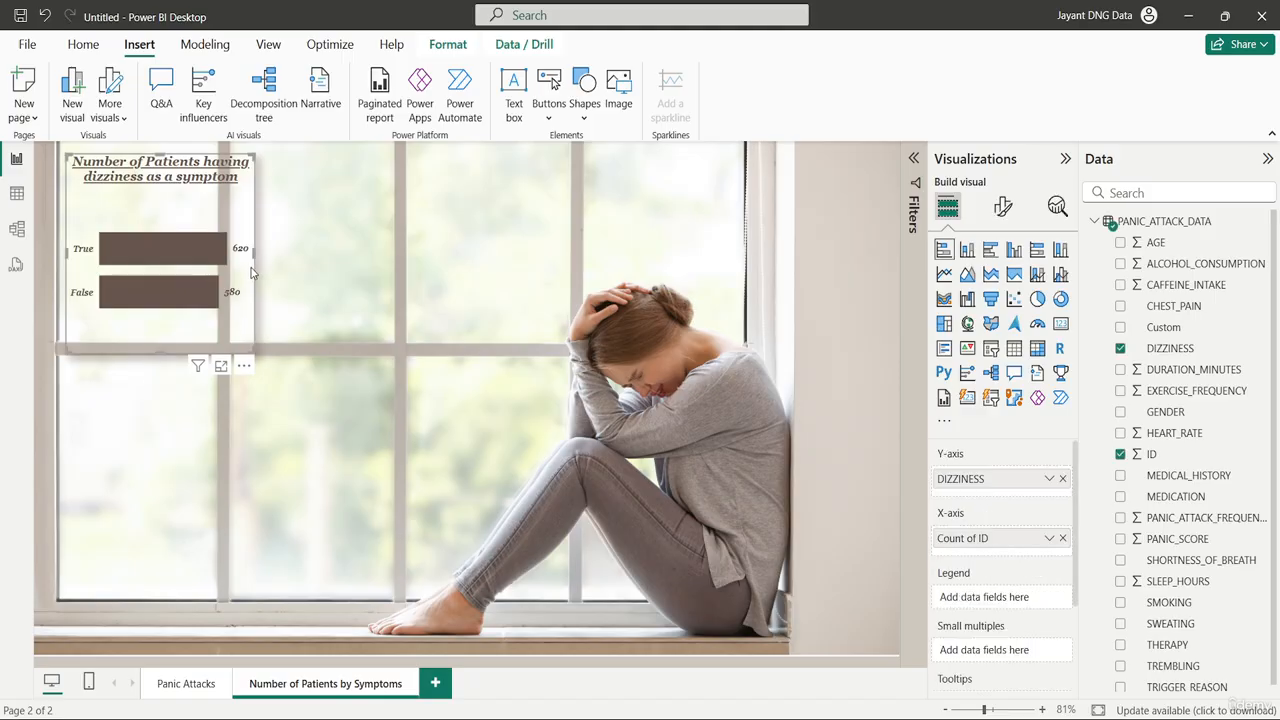
left_click_drag(255, 255, 290, 258)
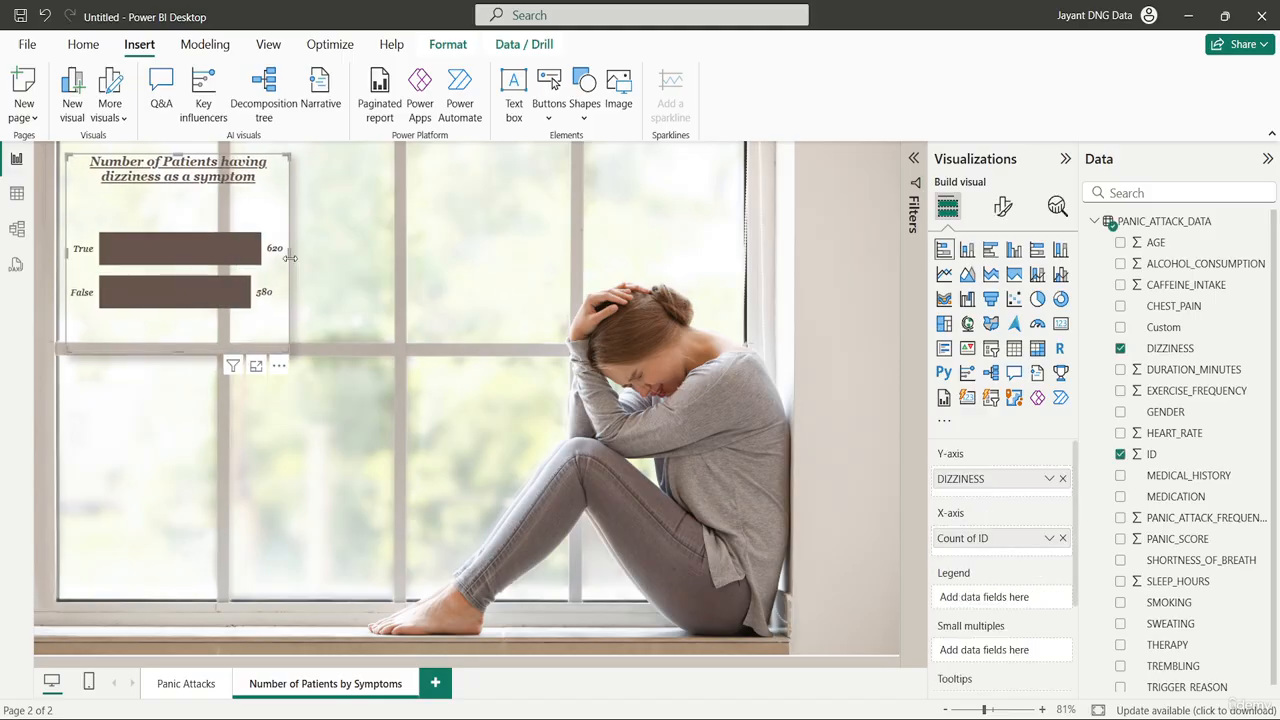
left_click(360, 286)
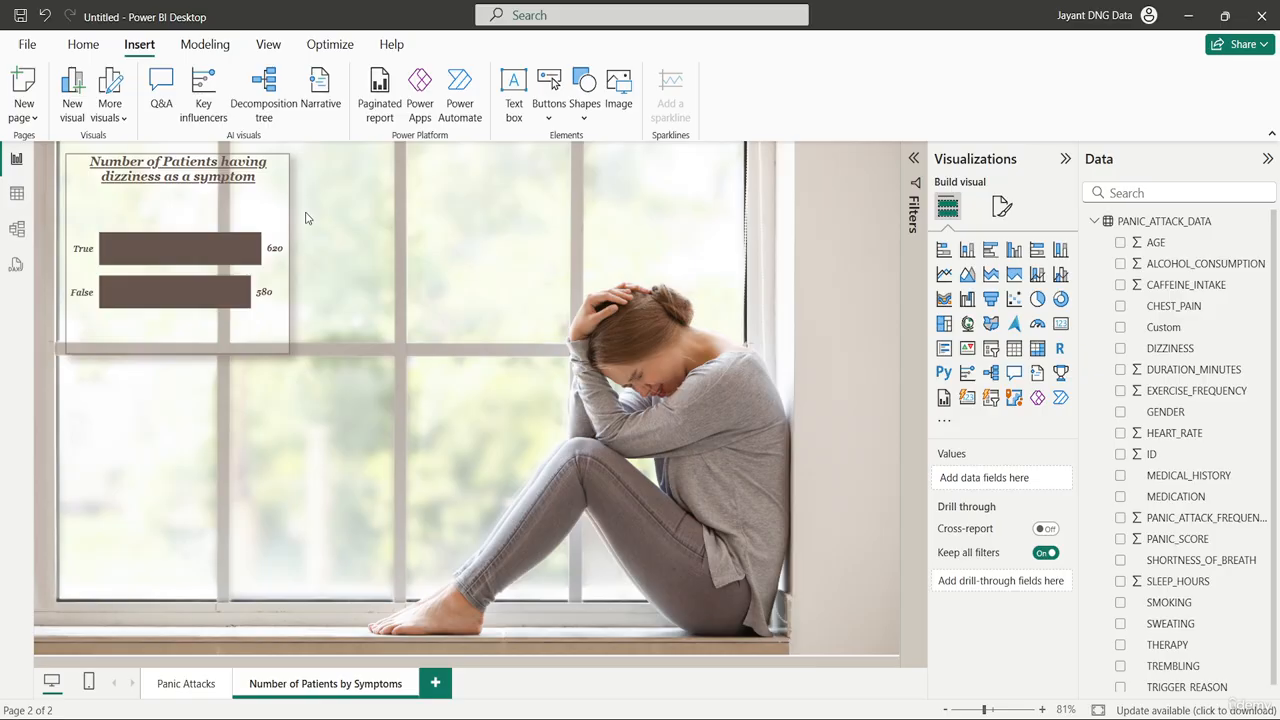
Duplicate the dizziness chart and place the copy directly to its right, aligned with the original.
left_click(251, 206)
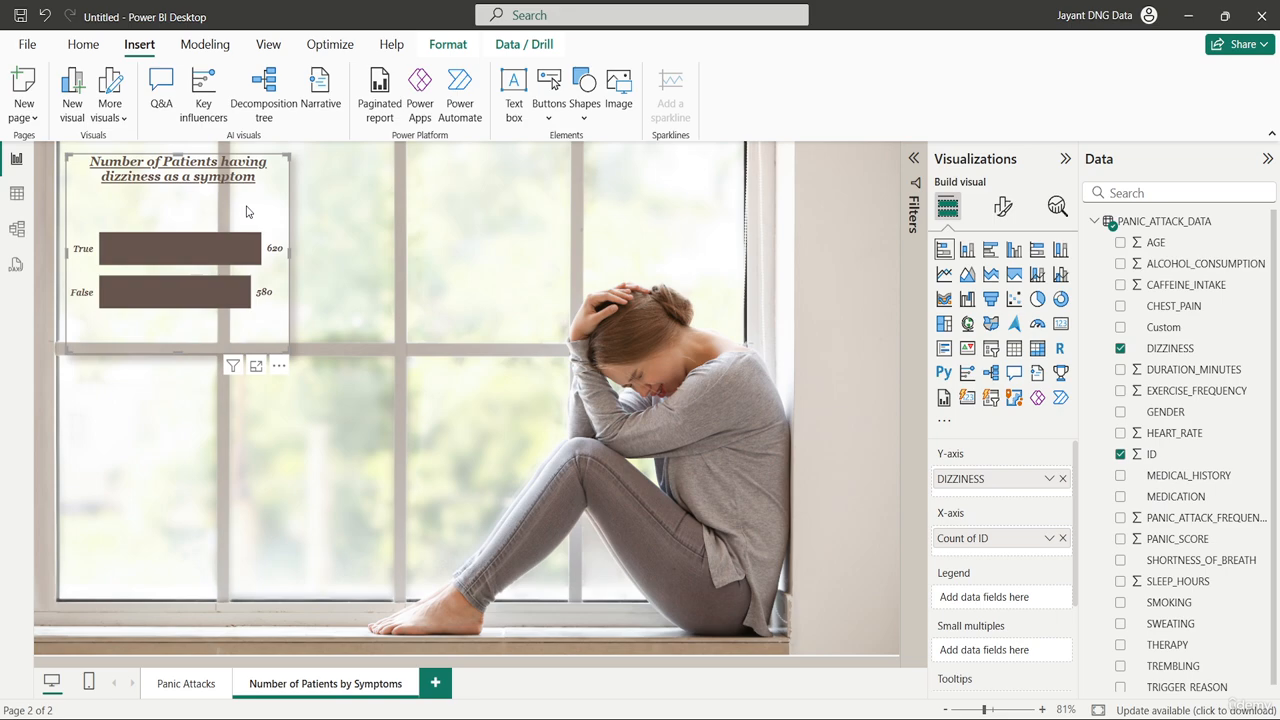
key("ctrl+c")
key("ctrl+v")
left_click_drag(242, 212, 477, 200)
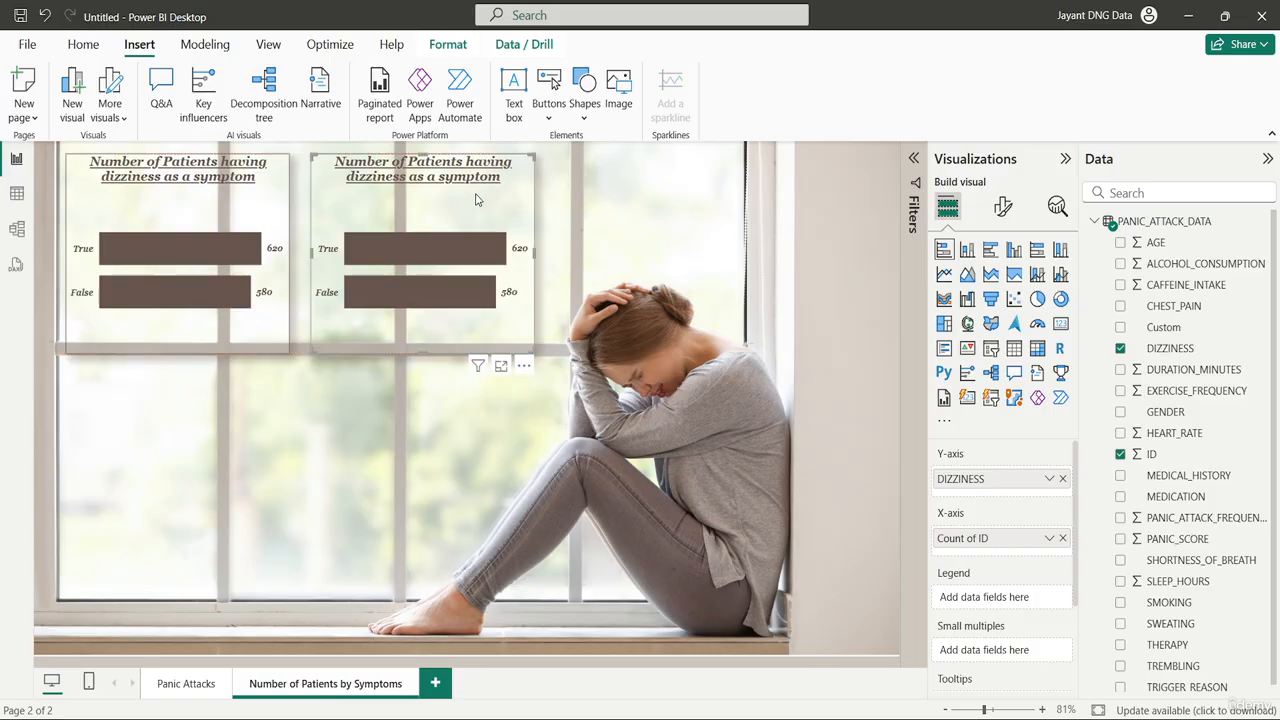
Replace DIZZINESS with TREMBLING on the Y-axis of the copied chart.
left_click(1006, 207)
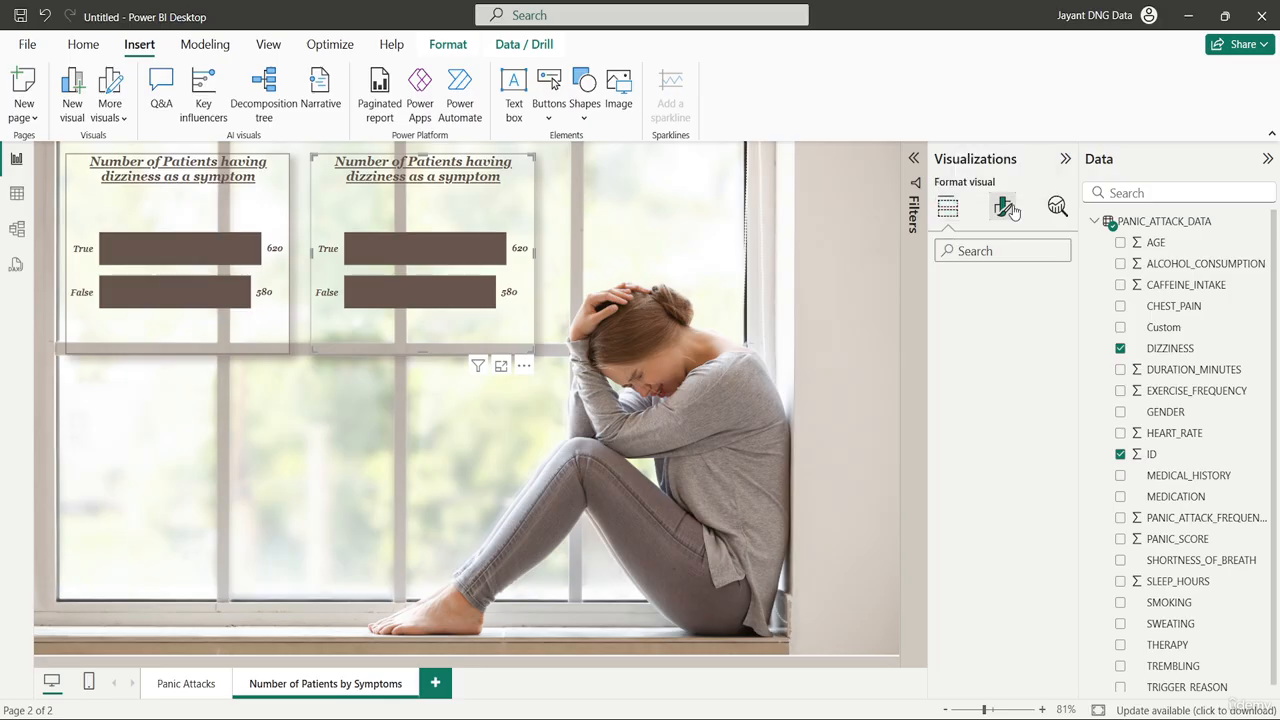
left_click(948, 208)
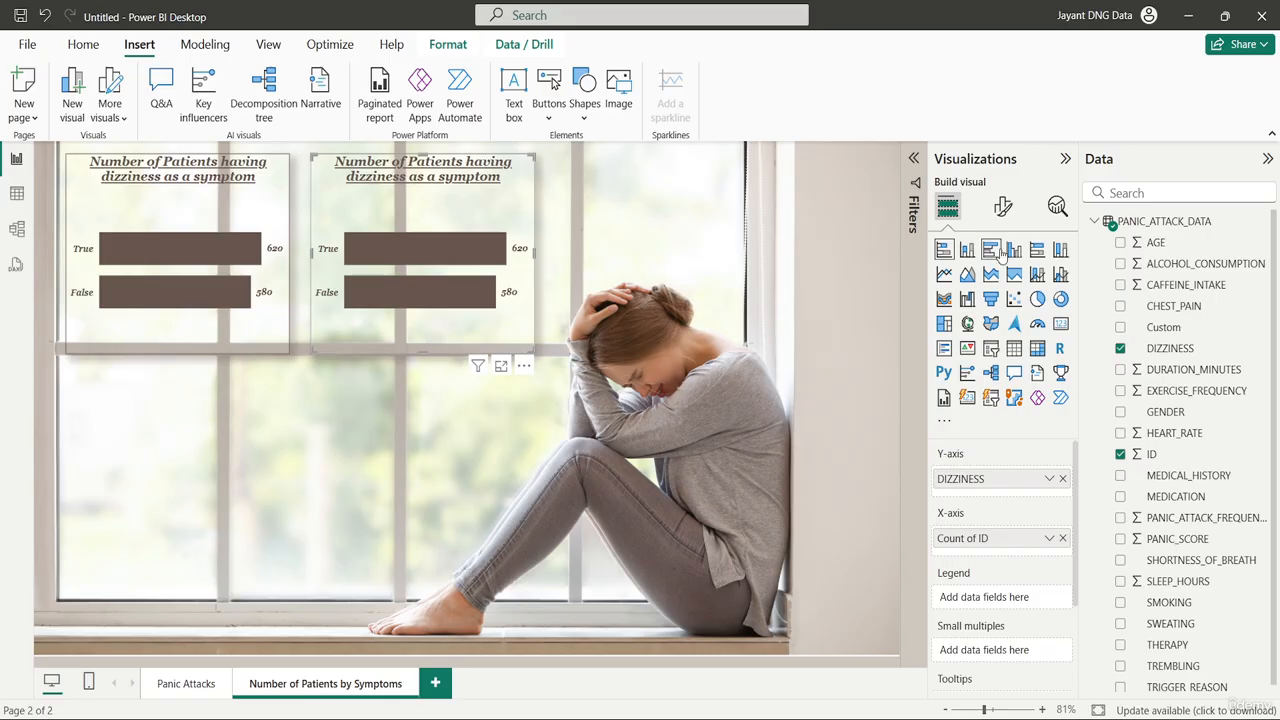
left_click(1063, 480)
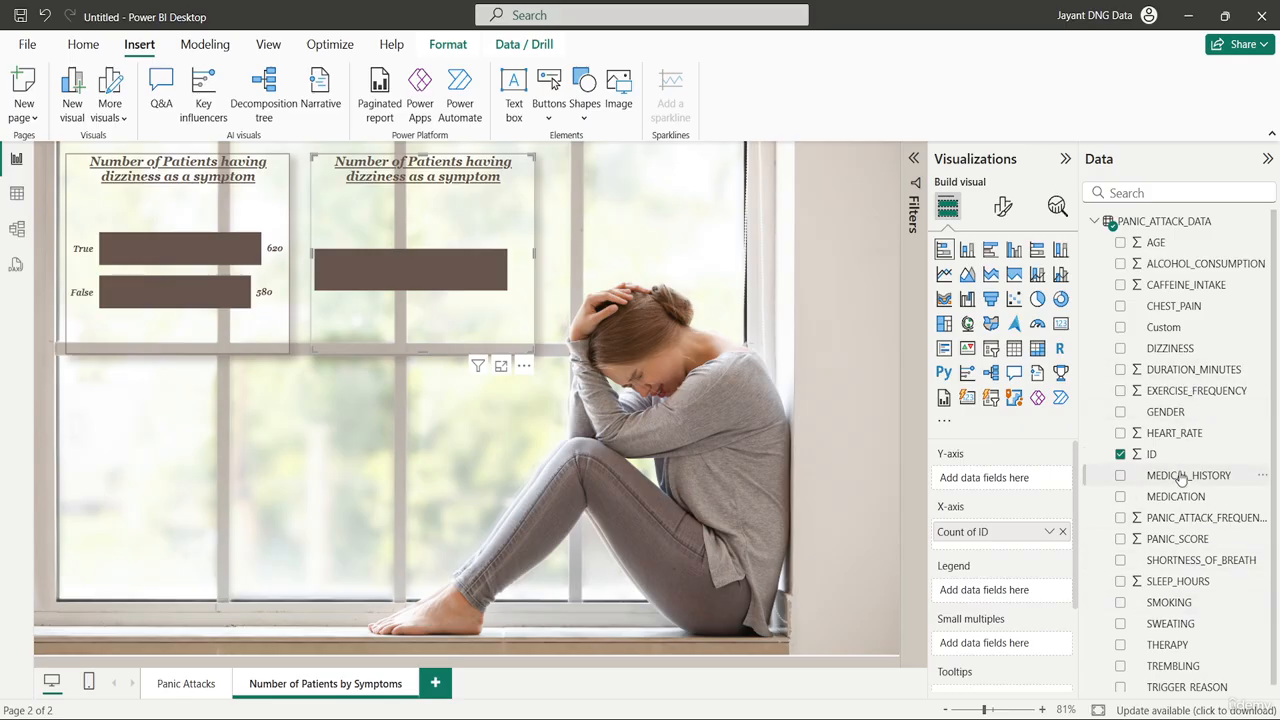
scroll(1182, 479, "down", 1)
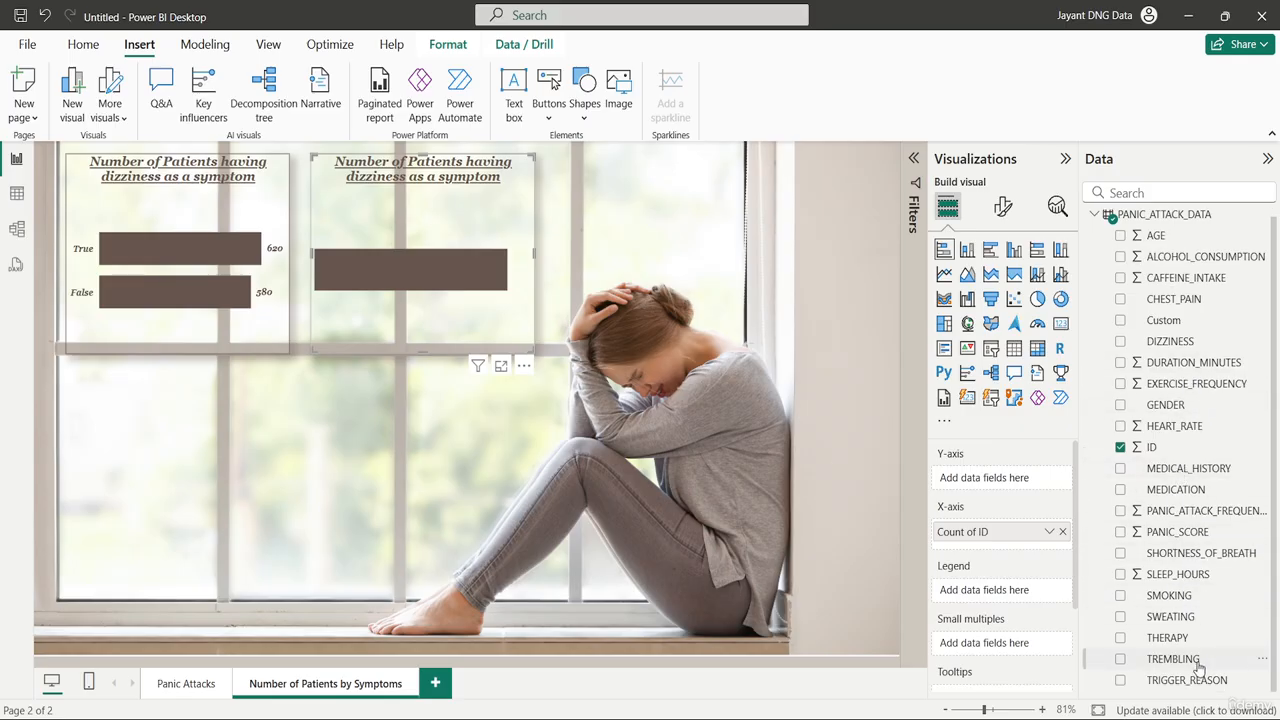
left_click_drag(1196, 662, 1193, 651)
left_click_drag(1195, 655, 1025, 487)
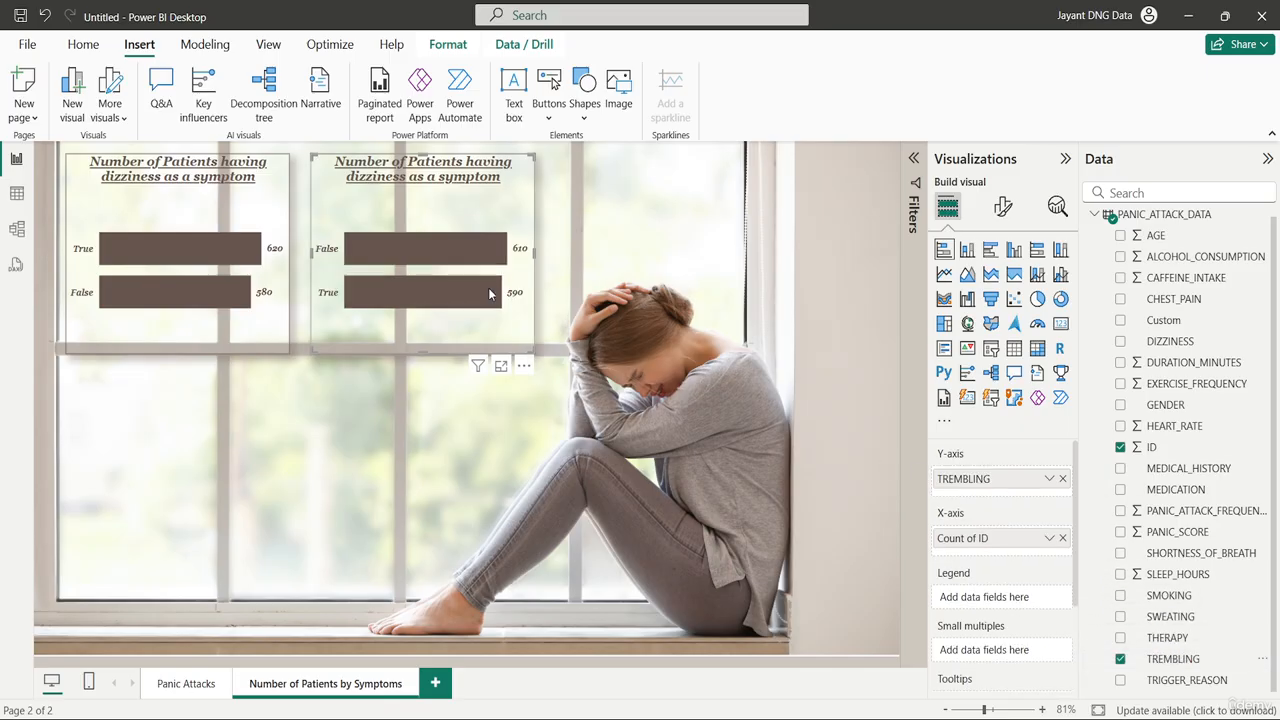
mouse_move(488, 287)
Change the copied chart's title to "Number of Patients having trembling as a symptom".
left_click(1003, 207)
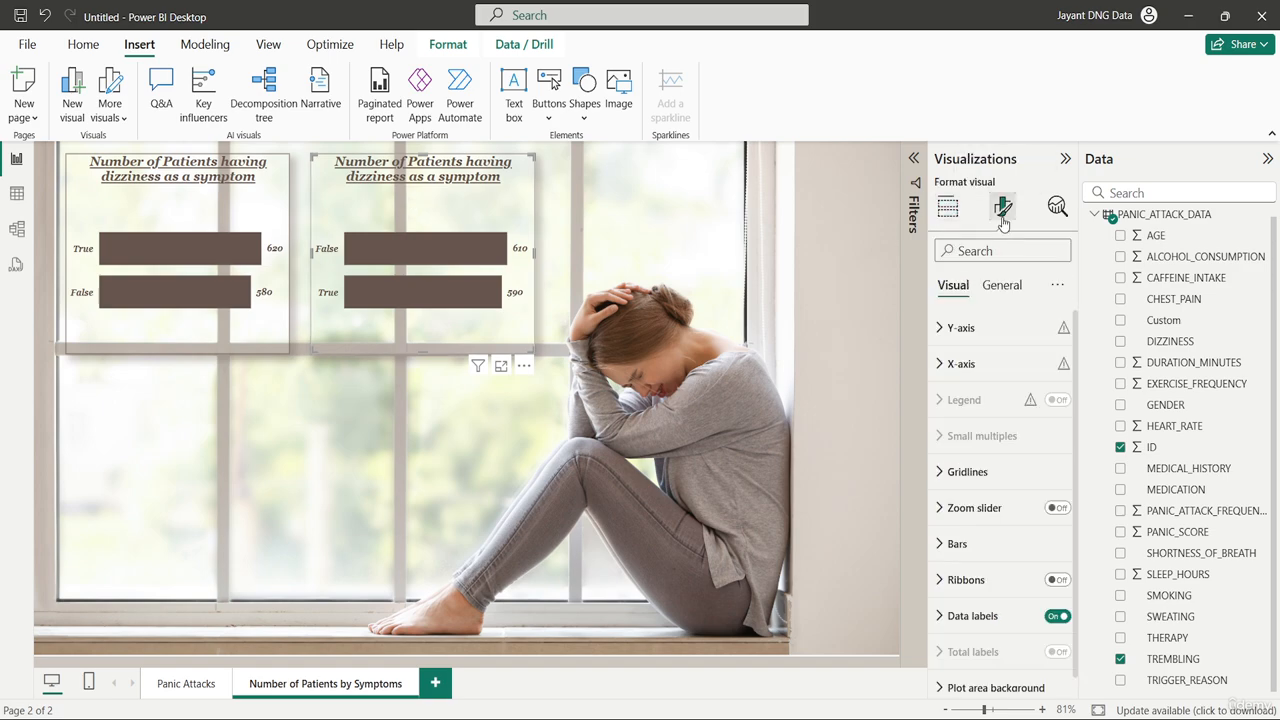
left_click(1002, 286)
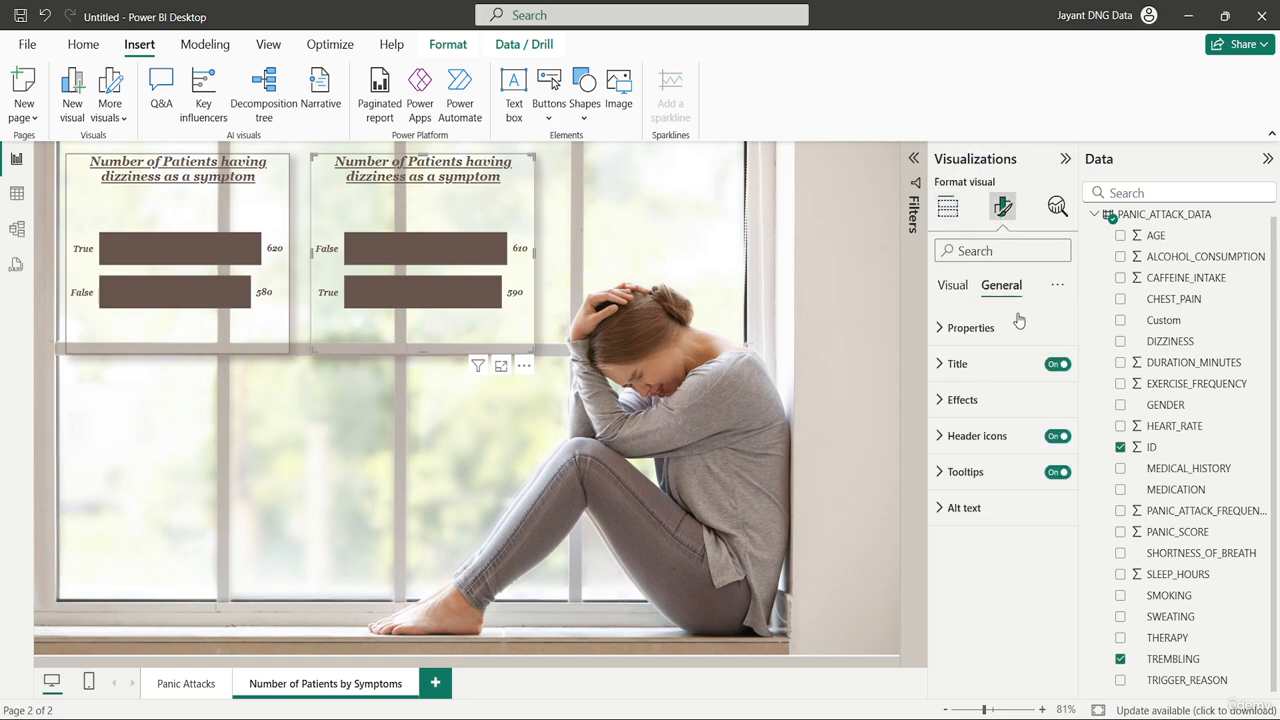
left_click(980, 364)
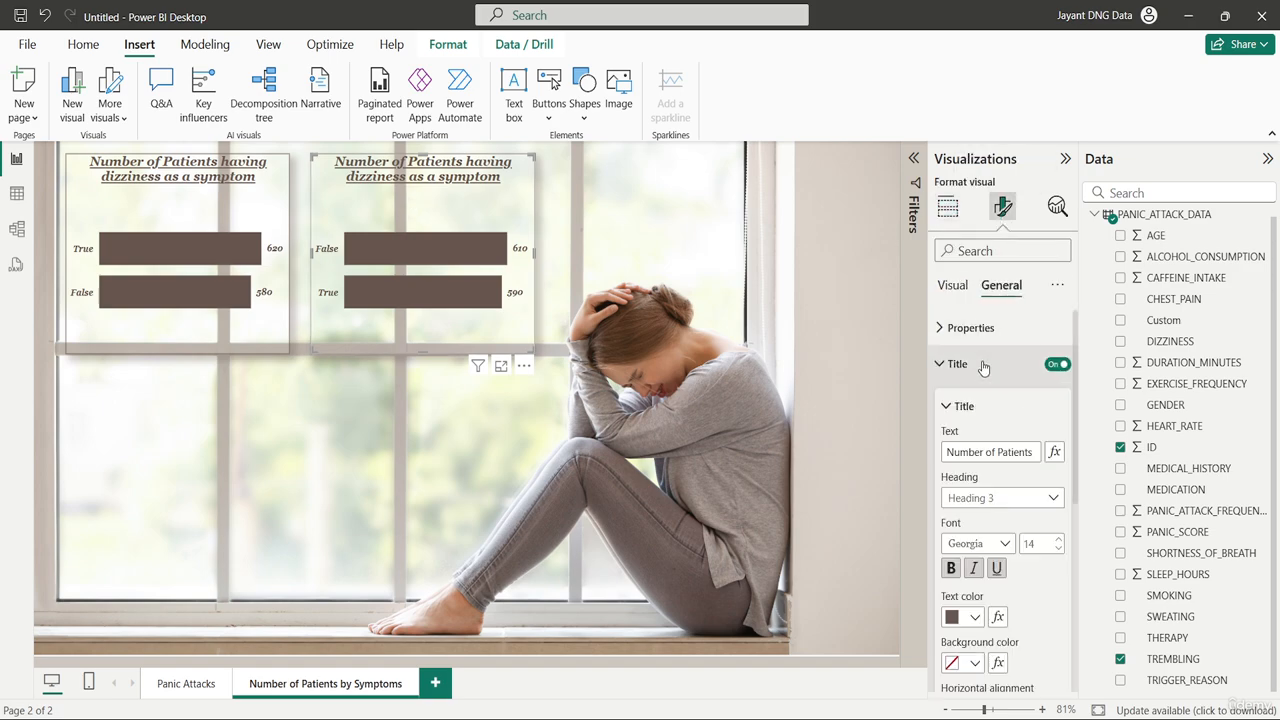
left_click(1018, 452)
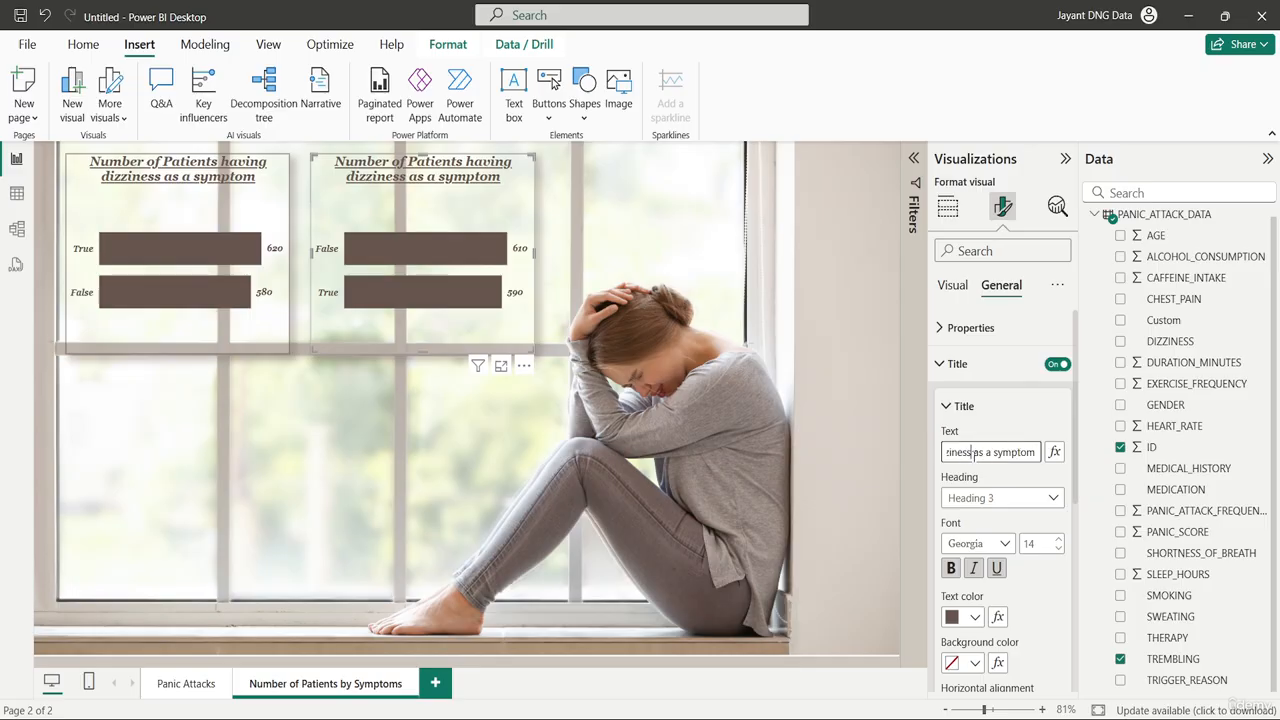
key("BackSpace")
key("BackSpace")
key("BackSpace")
key("BackSpace")
key("BackSpace")
key("BackSpace")
key("BackSpace")
key("BackSpace")
key("BackSpace")
type("tremb")
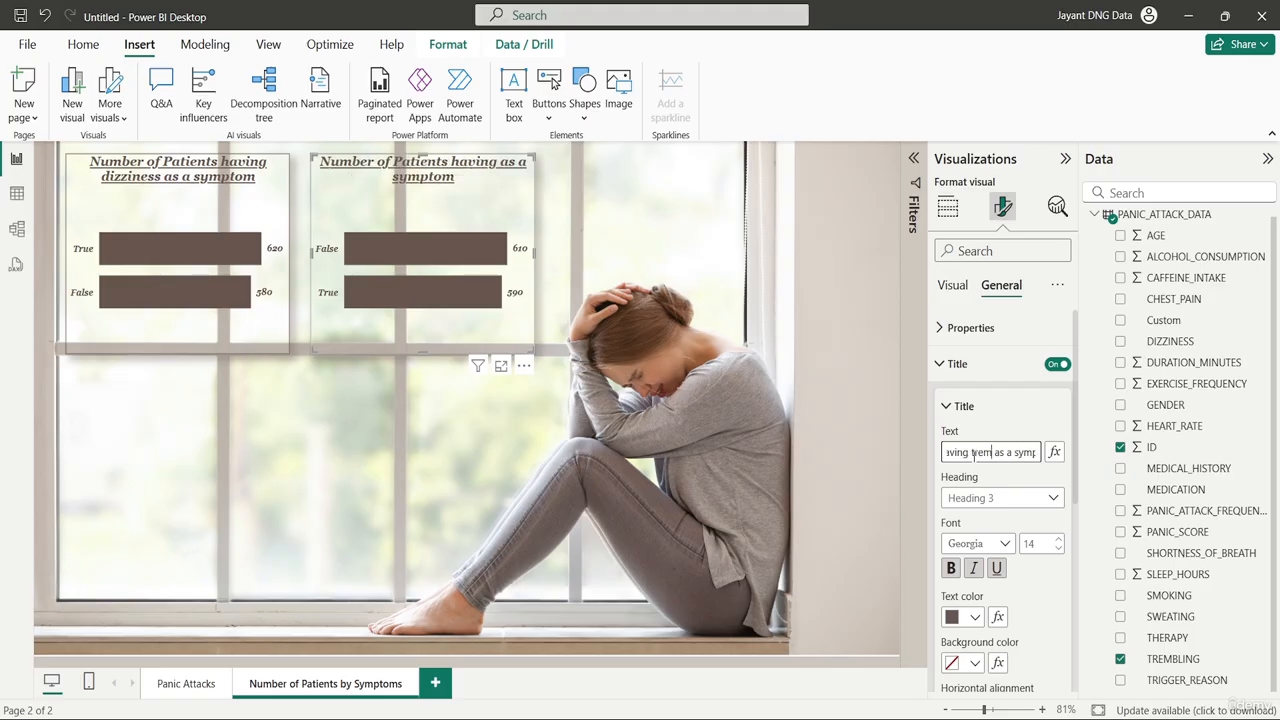
type("ling")
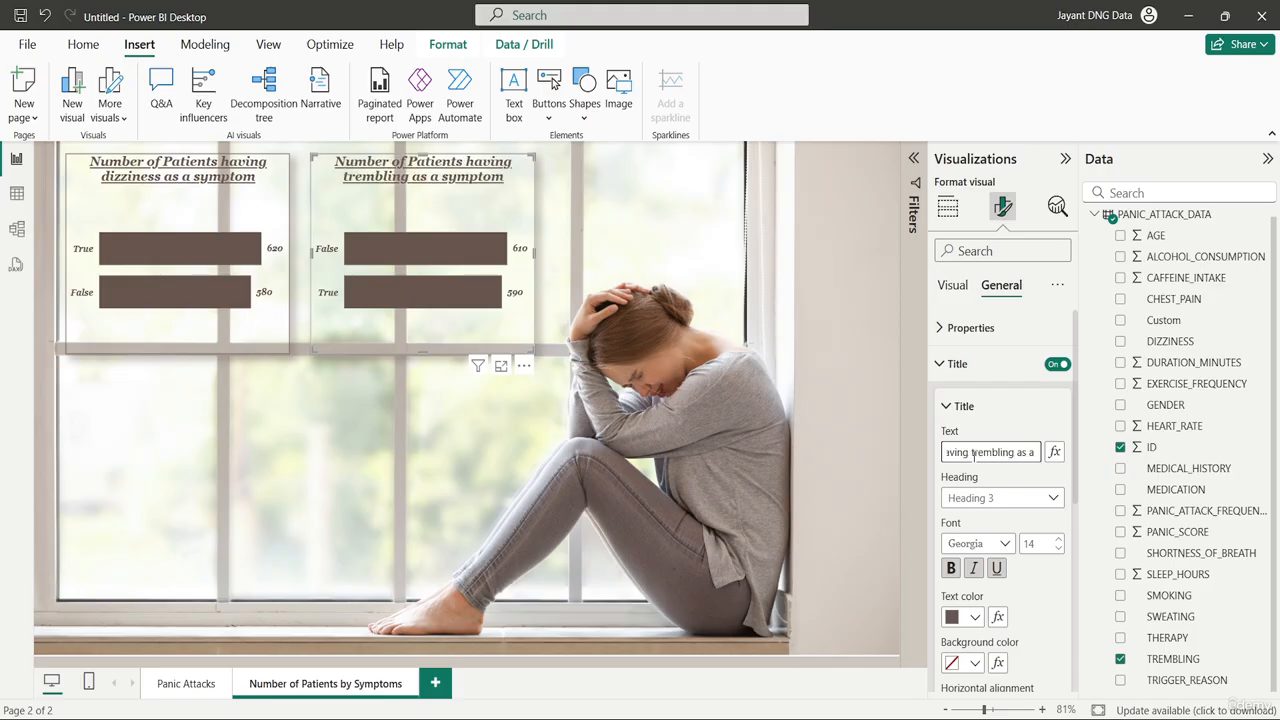
left_click(771, 291)
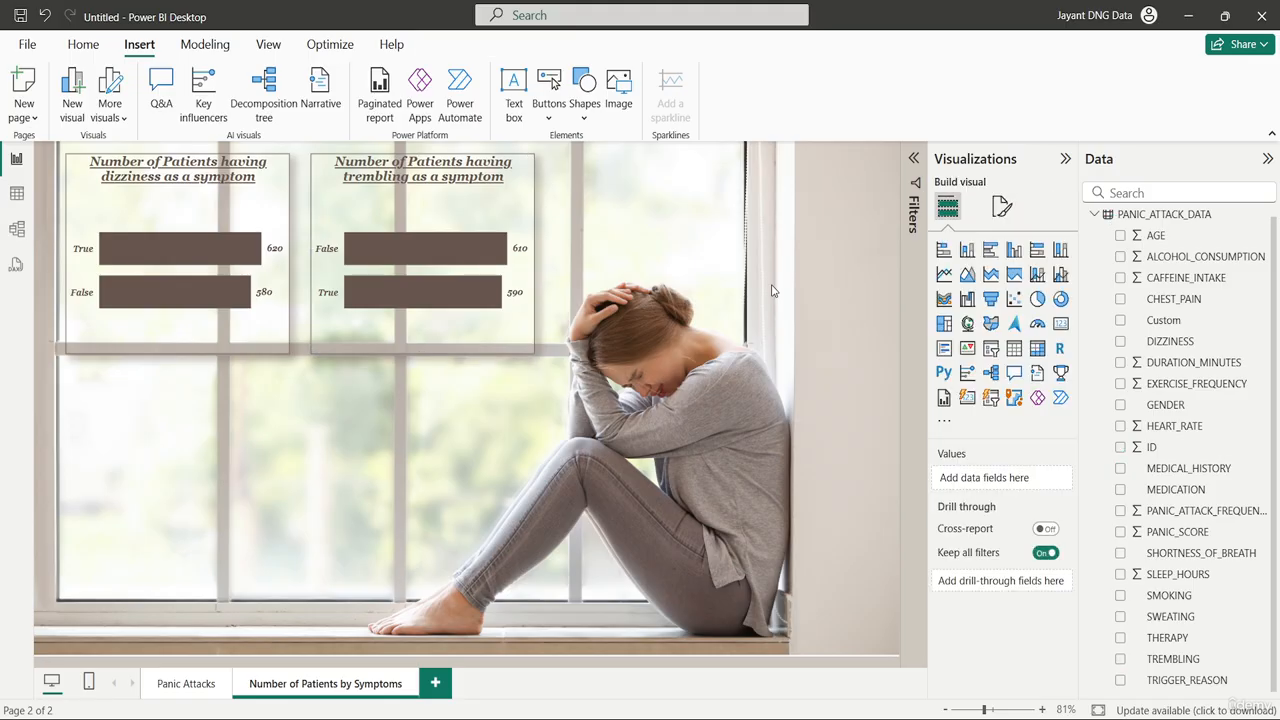
Duplicate the trembling chart and place the copy directly below the dizziness chart.
left_click(461, 207)
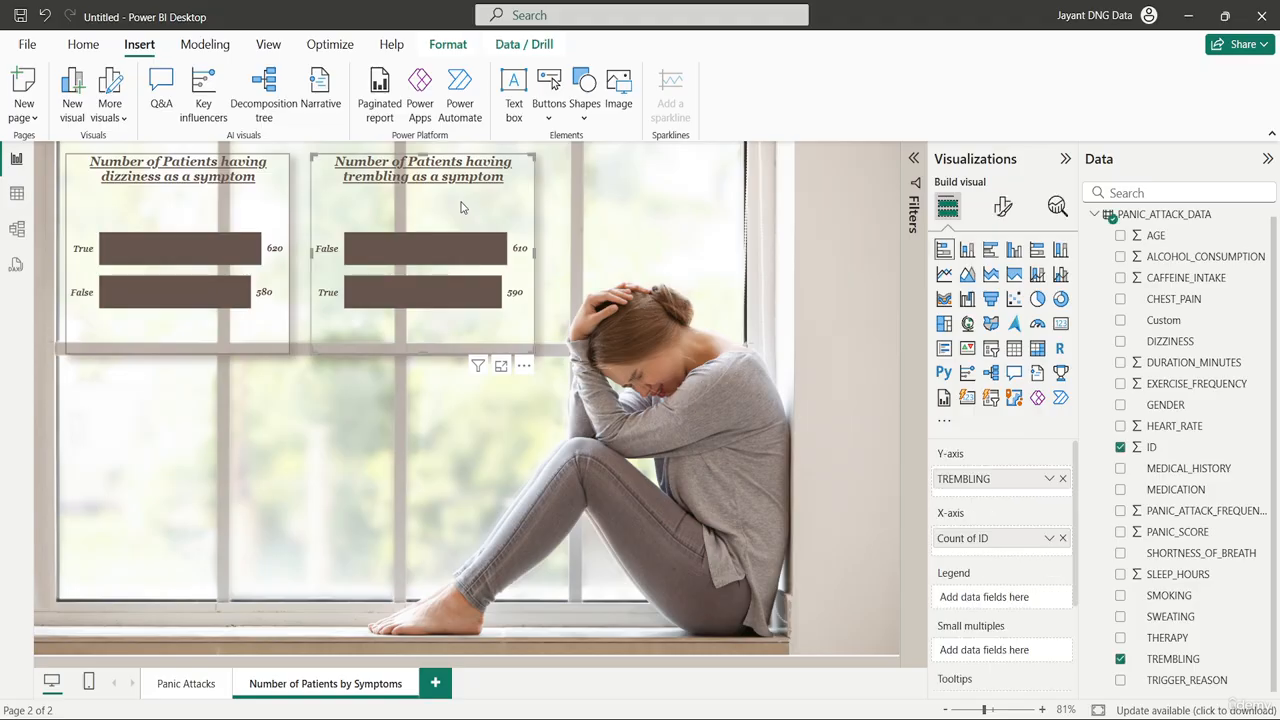
key("ctrl+c")
key("ctrl+v")
left_click_drag(461, 207, 207, 407)
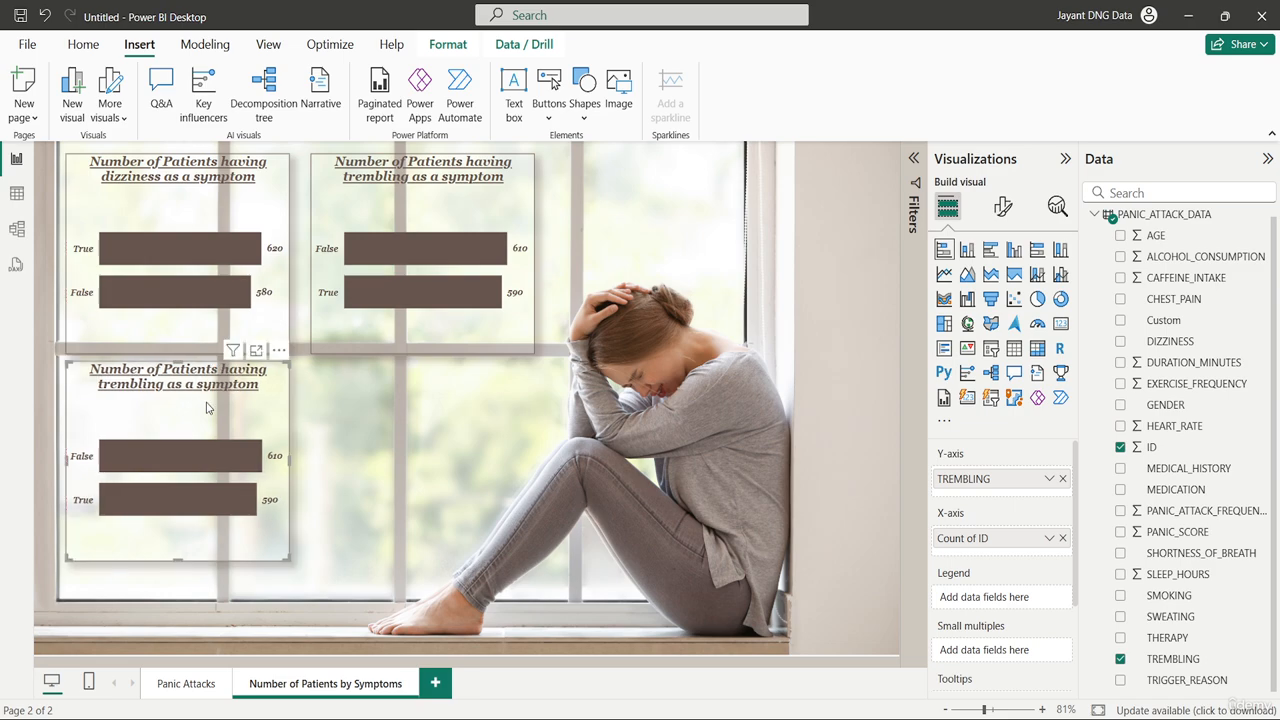
Replace TREMBLING with SWEATING on the Y-axis of the chart below the dizziness chart.
left_click(1063, 480)
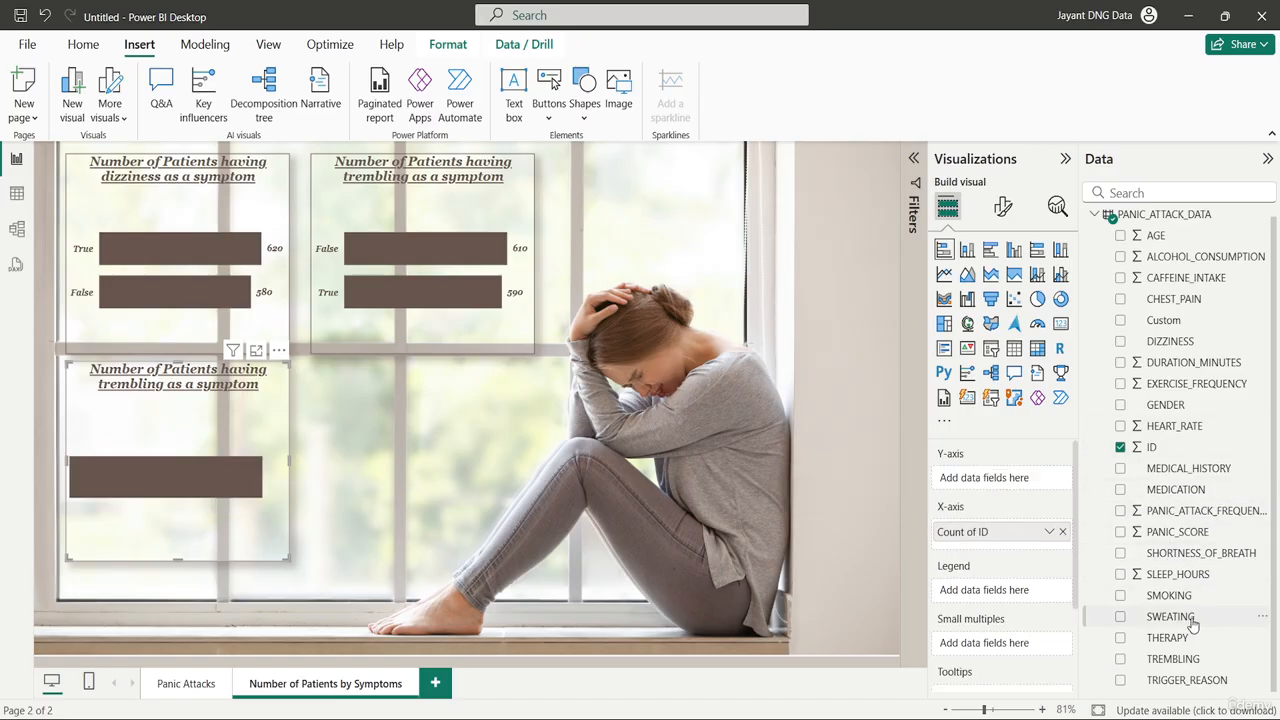
left_click_drag(1194, 621, 1021, 487)
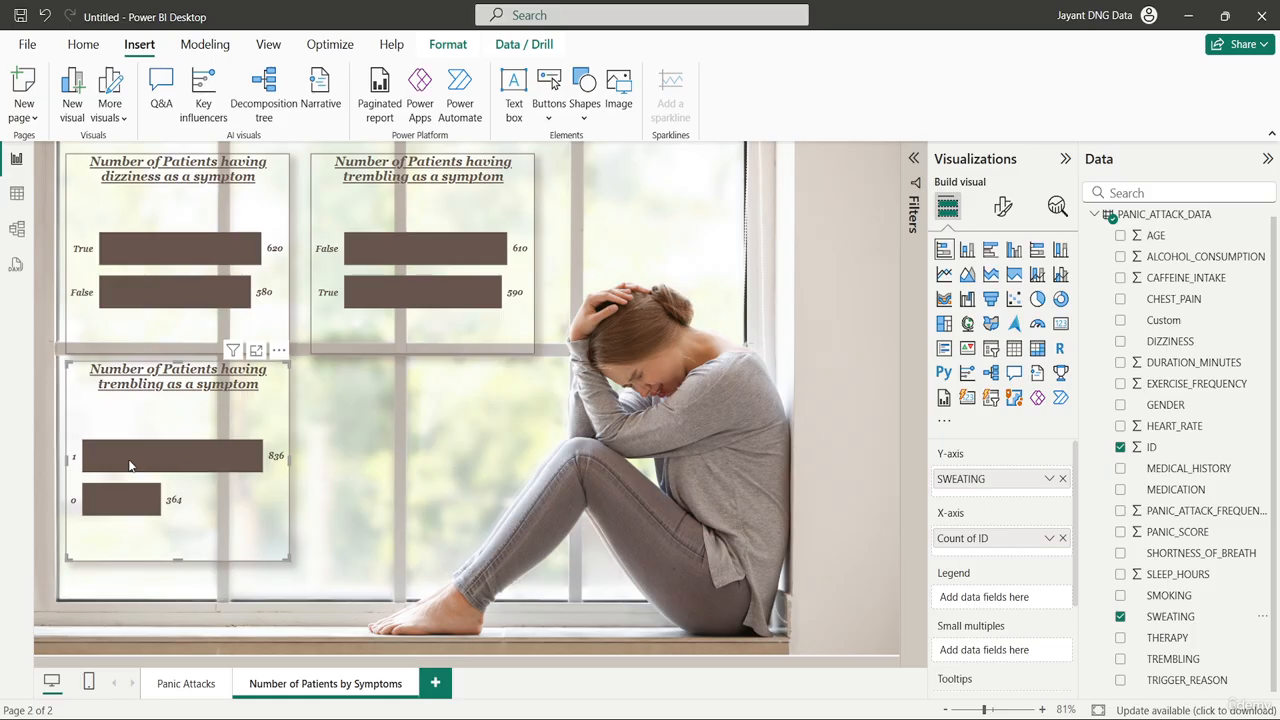
mouse_move(87, 474)
Change the SWEATING chart's title to "Number of Patients having sweating as a symptom".
left_click(1004, 208)
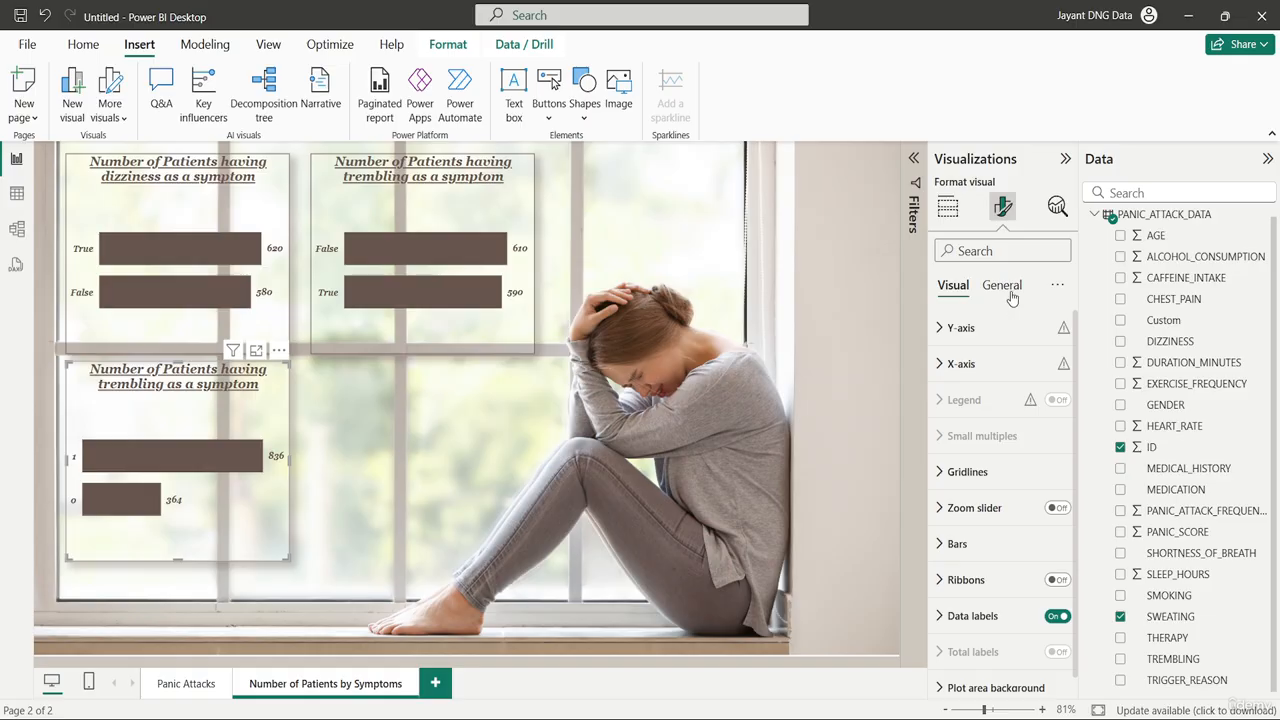
left_click(1010, 290)
left_click(983, 363)
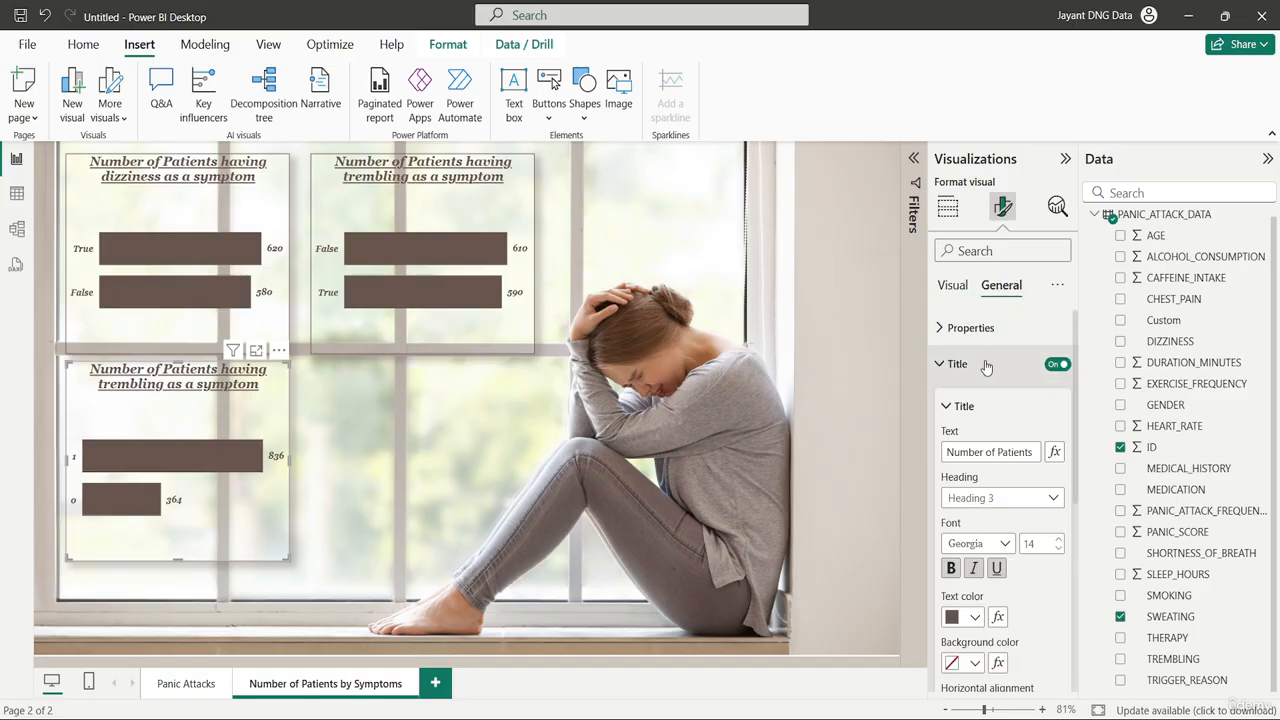
left_click(1015, 452)
key("Right")
key("Right")
key("Right")
key("Right")
key("Right")
key("Right")
key("Right")
key("Right")
key("Right")
key("Right")
key("Right")
key("Right")
key("Right")
key("Right")
key("Right")
key("Right")
key("Right")
key("Right")
key("Right")
key("Right")
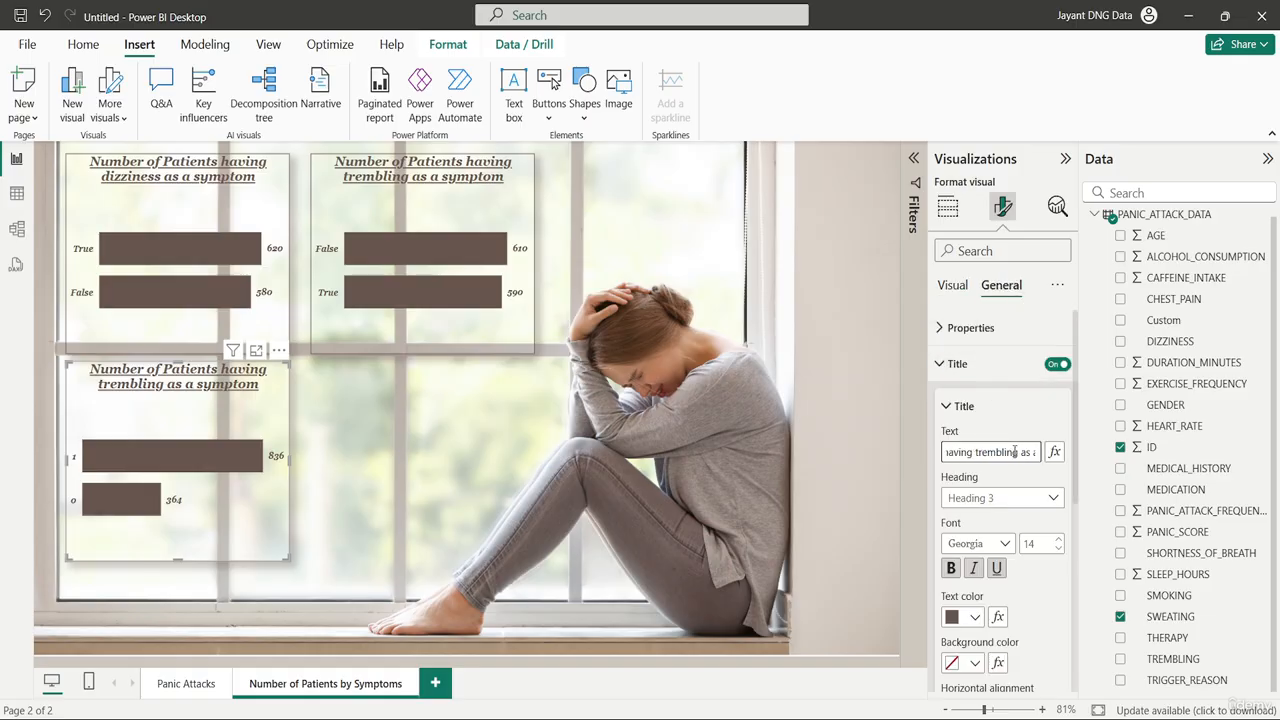
key("BackSpace")
key("BackSpace")
key("BackSpace")
key("BackSpace")
key("BackSpace")
key("BackSpace")
key("BackSpace")
key("BackSpace")
key("BackSpace")
type("sweat")
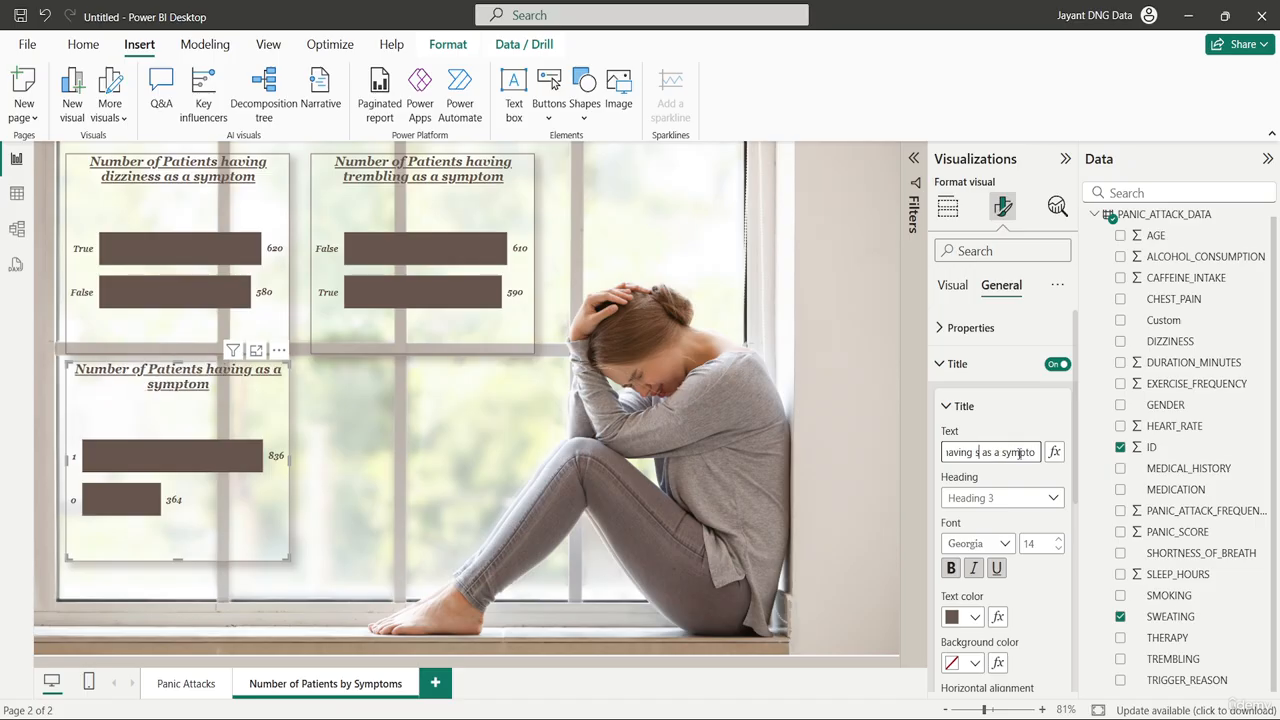
type("ing")
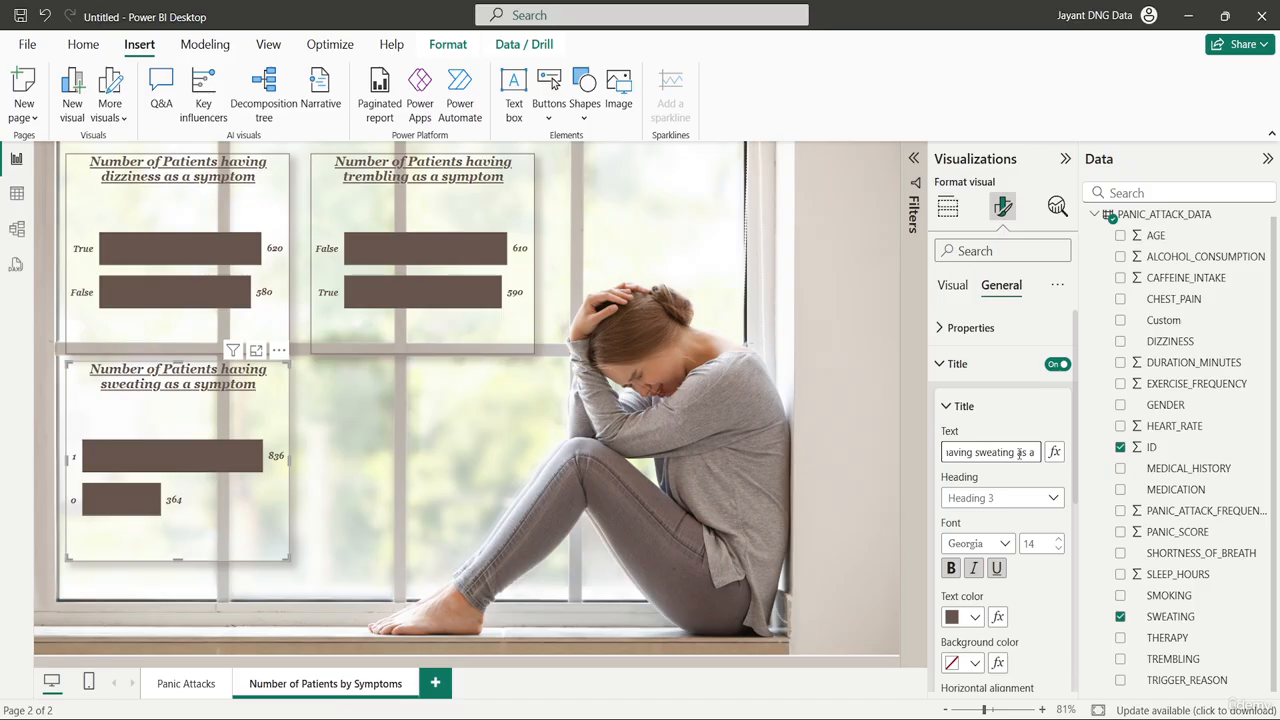
left_click(516, 446)
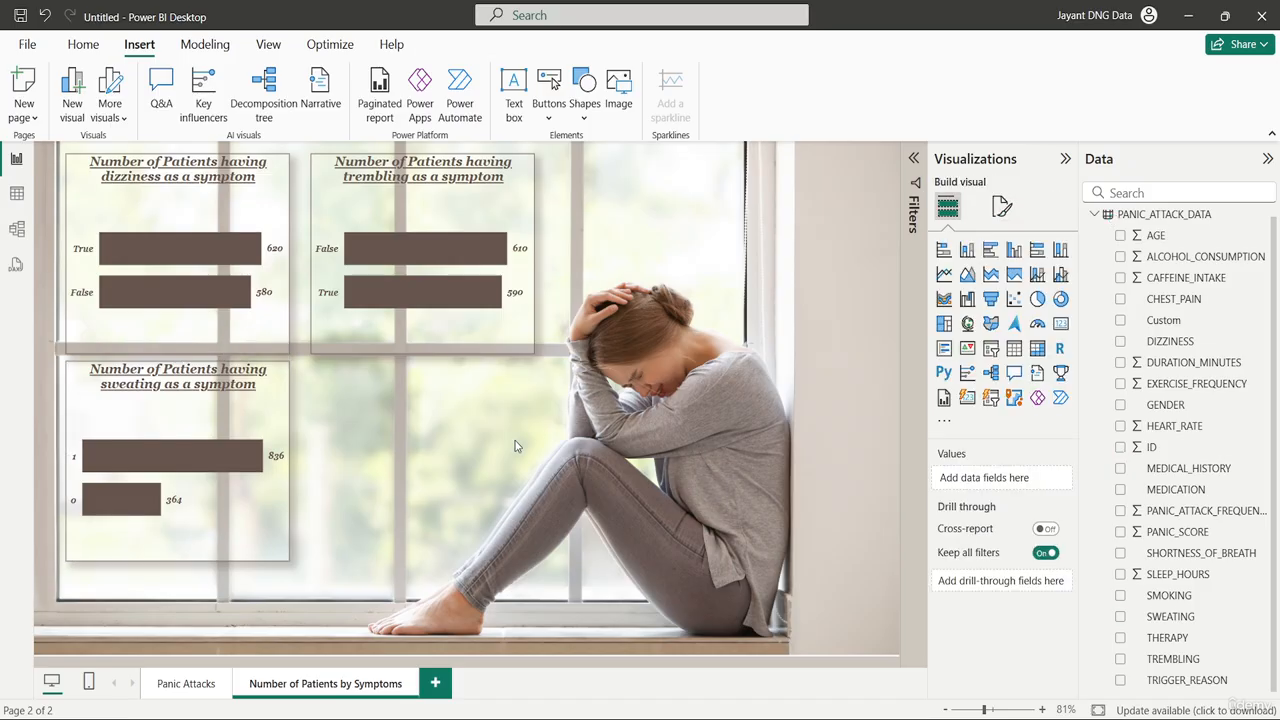
Place a copy of the sweating chart below the trembling chart and replace its Y-axis field with SHORTNESS_OF_BREATH.
left_click(211, 425)
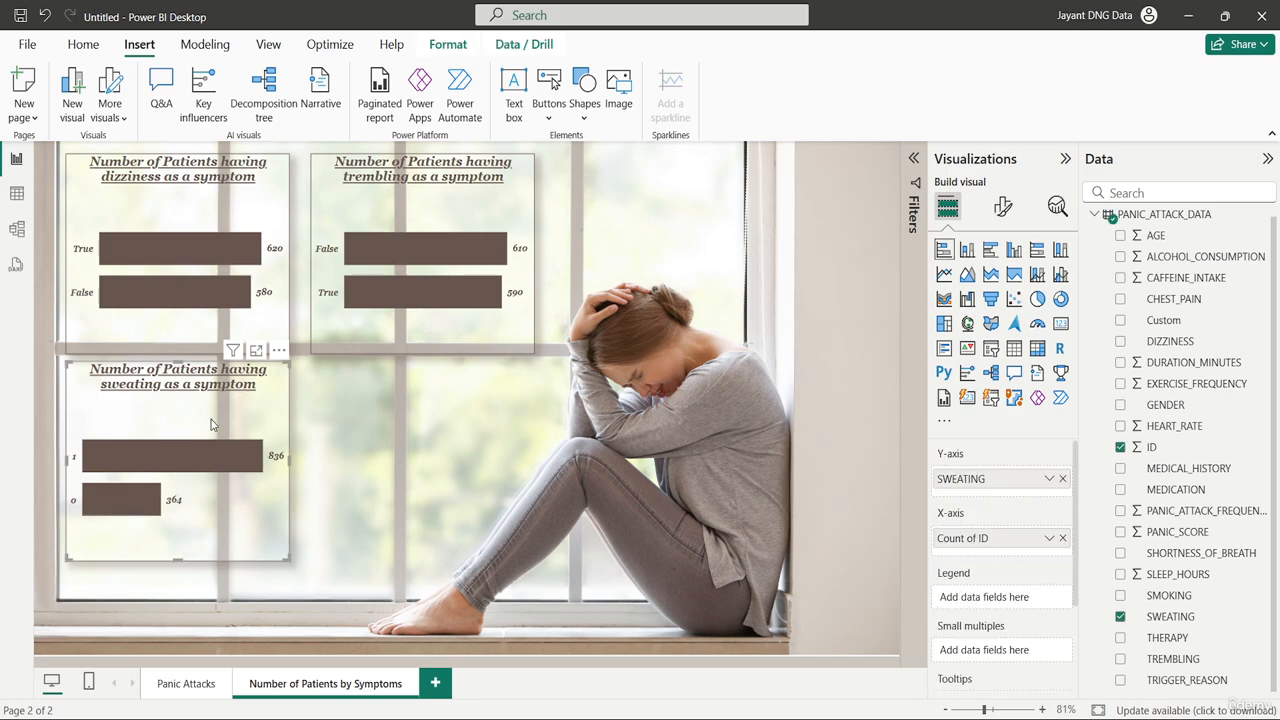
key("ctrl+v")
left_click_drag(212, 425, 449, 423)
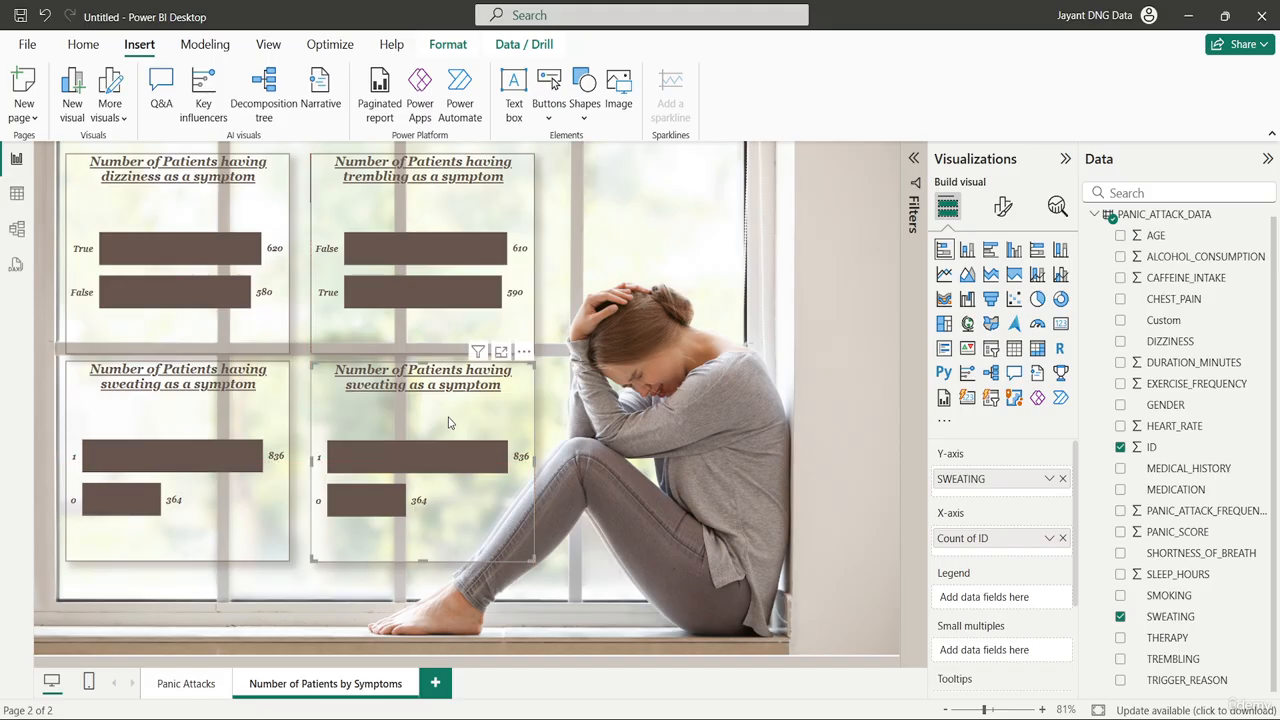
left_click(1063, 480)
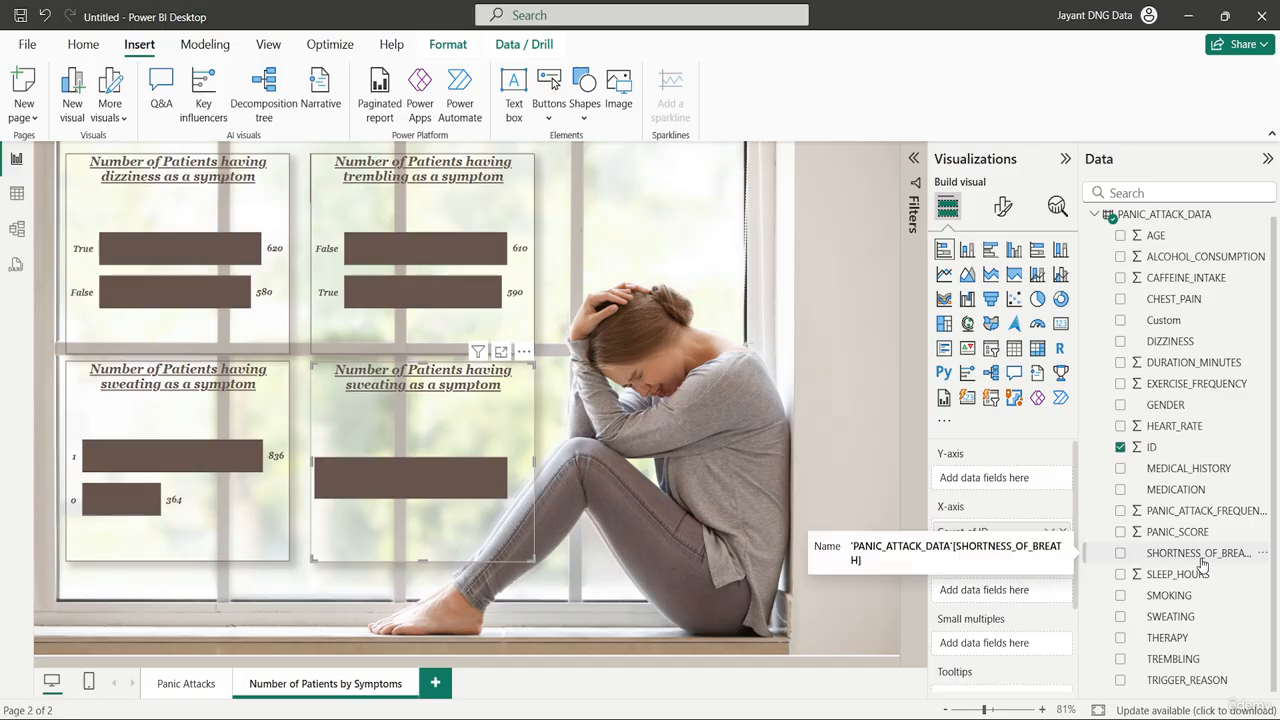
left_click_drag(1203, 565, 1022, 484)
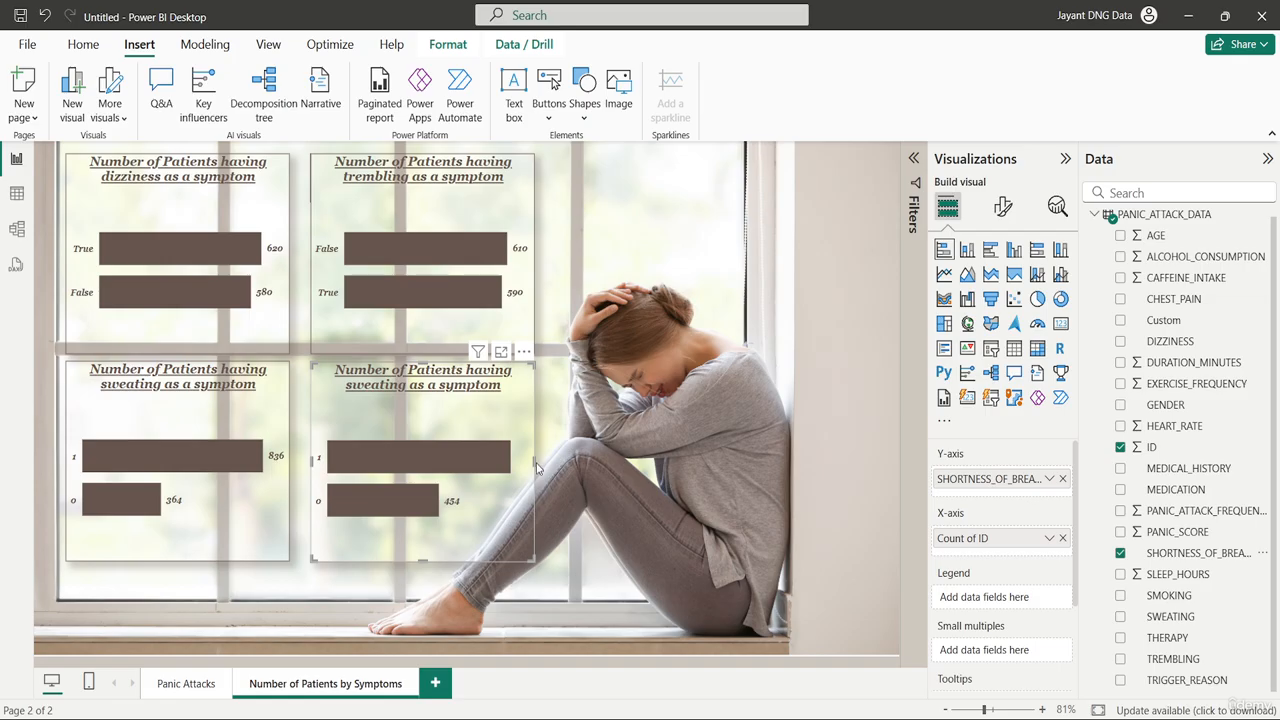
Set the data label position of the shortness of breath chart to Inside end.
mouse_move(532, 462)
left_mouse_down()
mouse_move(610, 465)
mouse_move(534, 470)
left_mouse_up()
left_click(1003, 206)
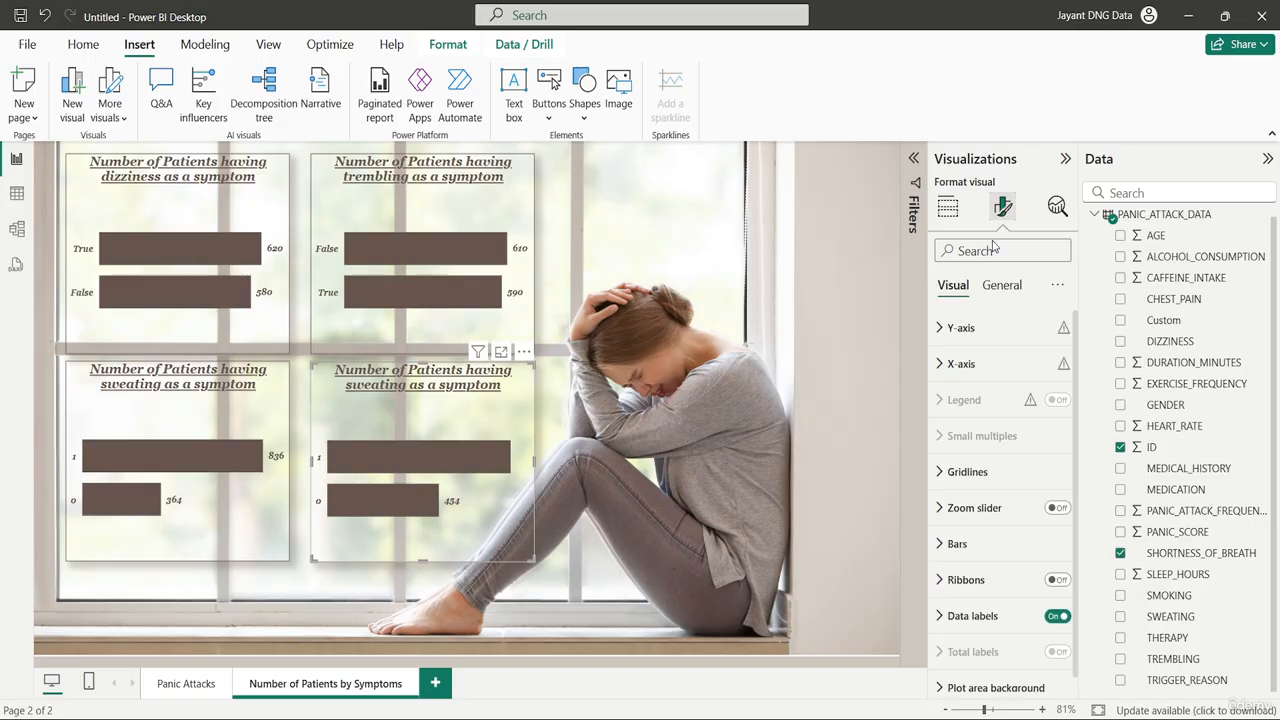
left_click(997, 617)
scroll(998, 618, "down", 5)
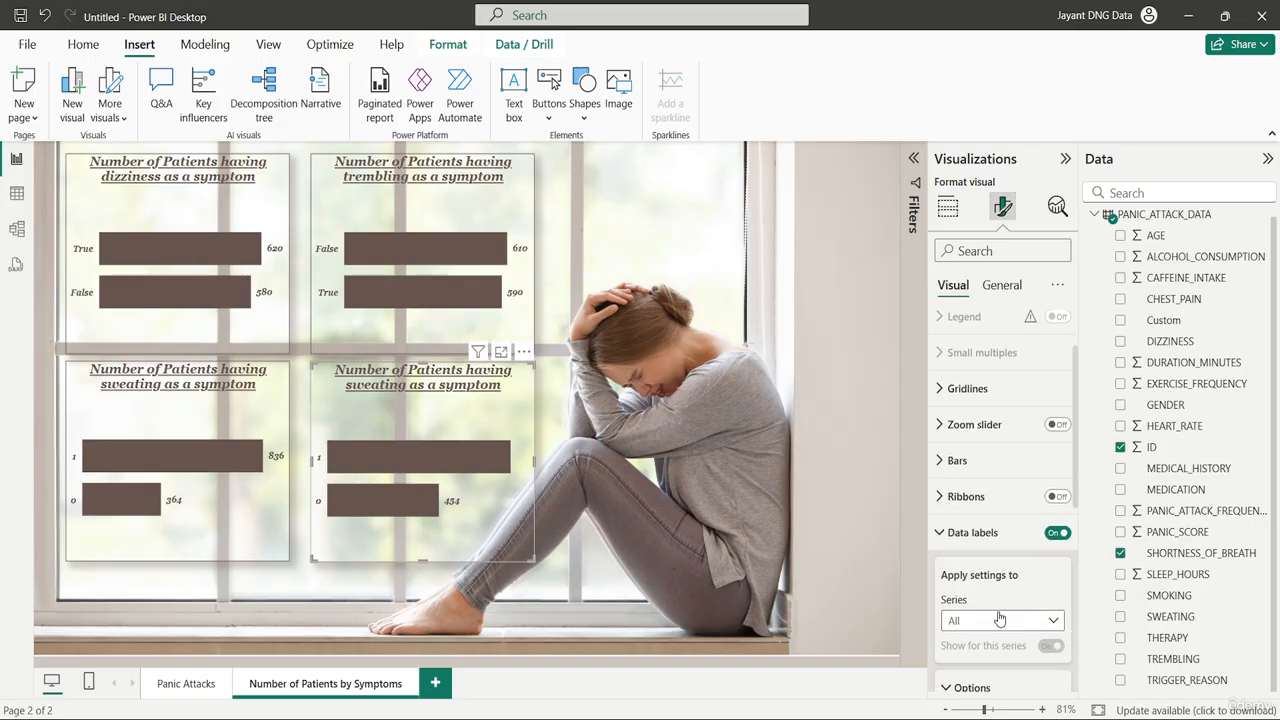
scroll(998, 618, "down", 4)
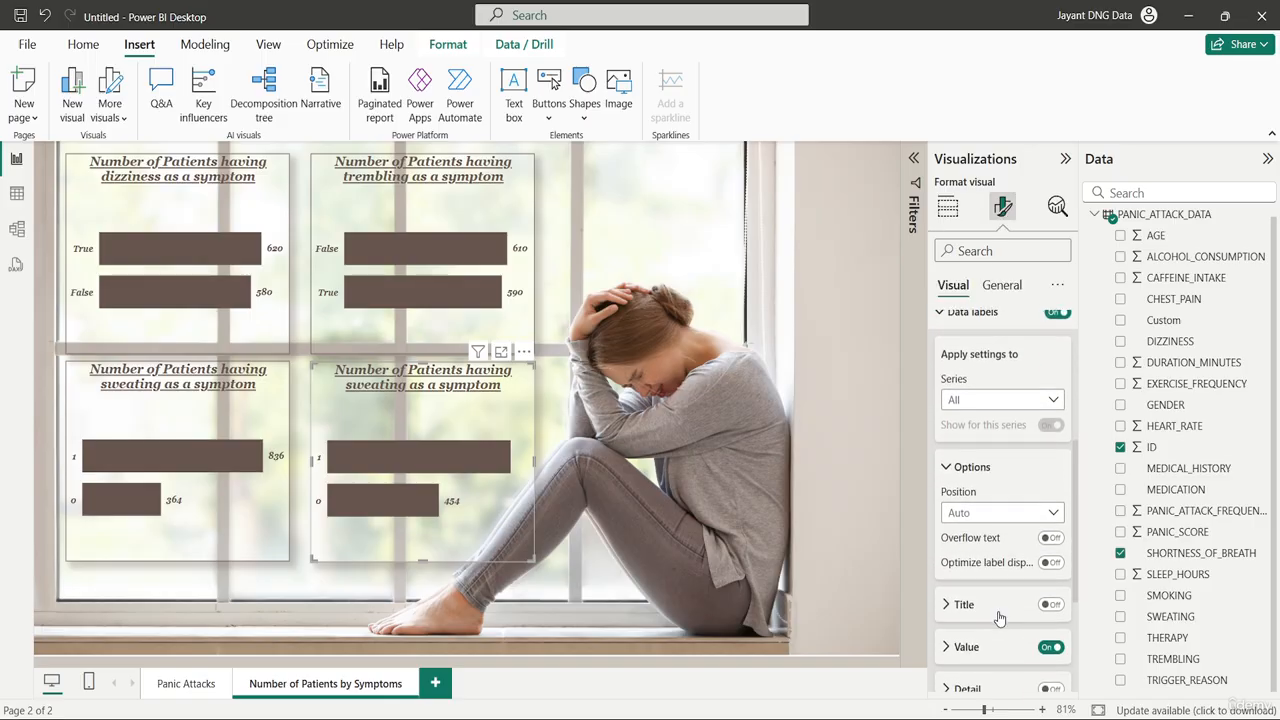
scroll(998, 618, "up", 3)
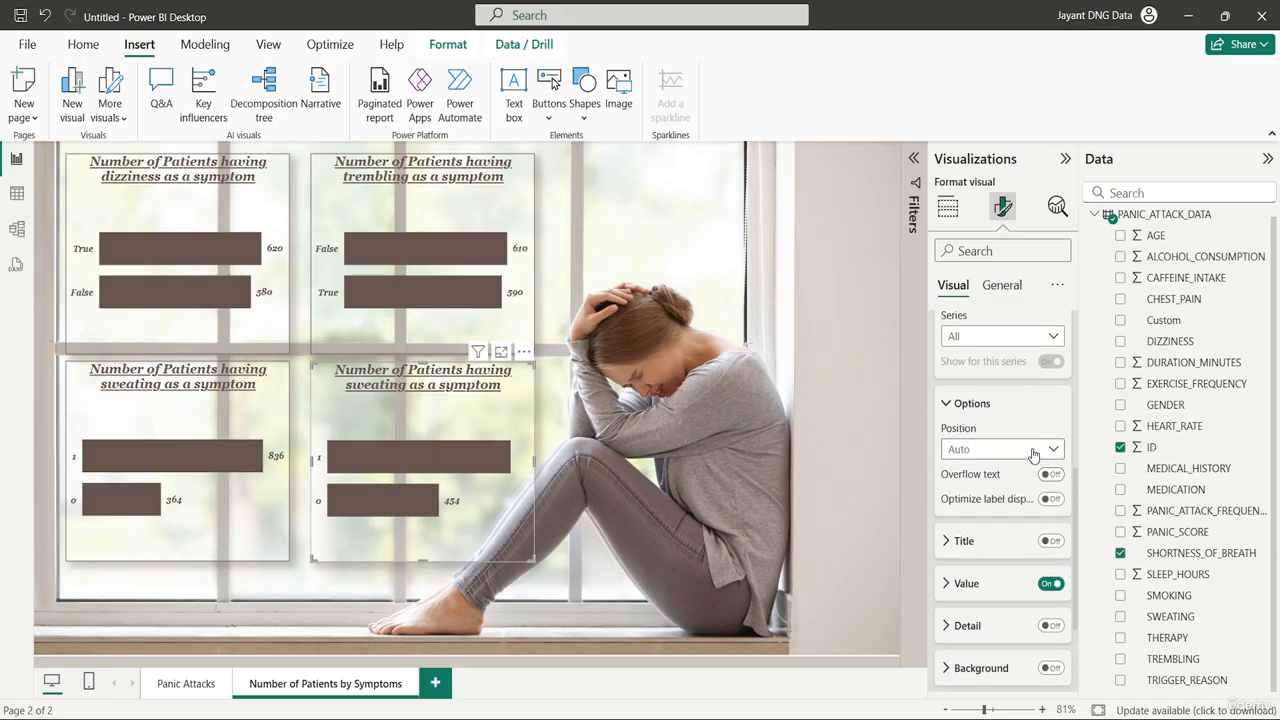
left_click(1030, 453)
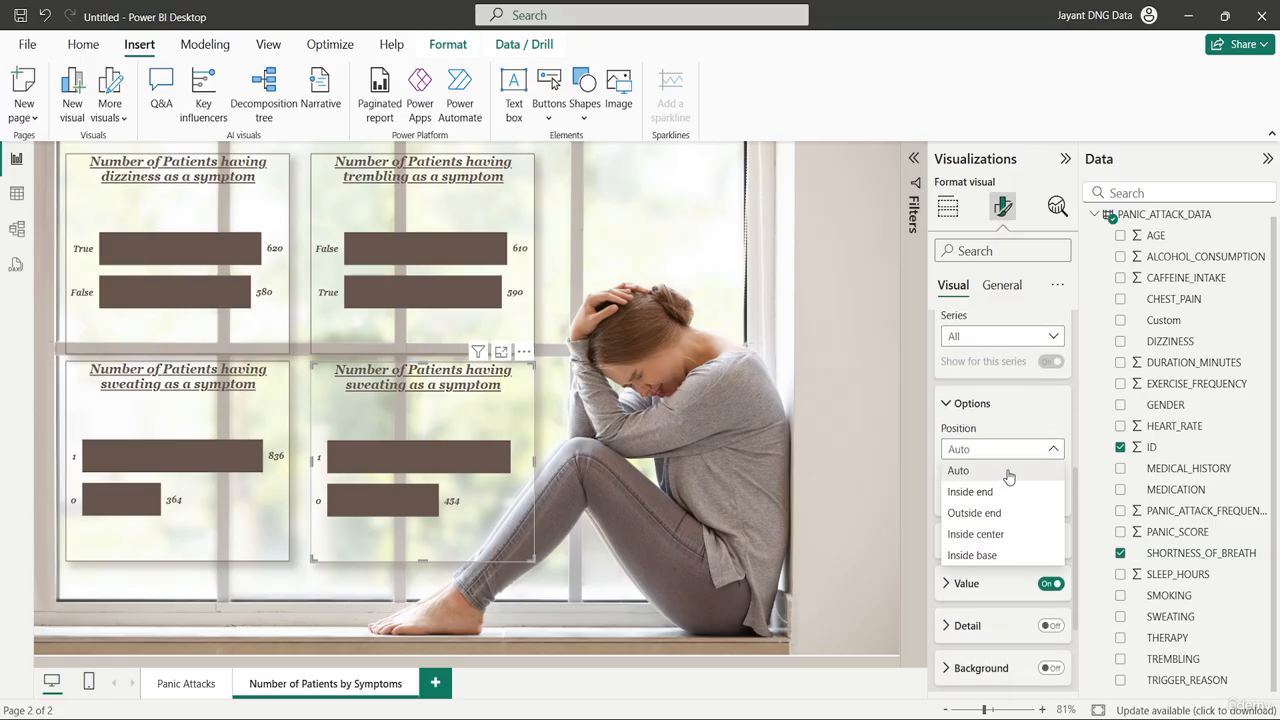
left_click(1008, 496)
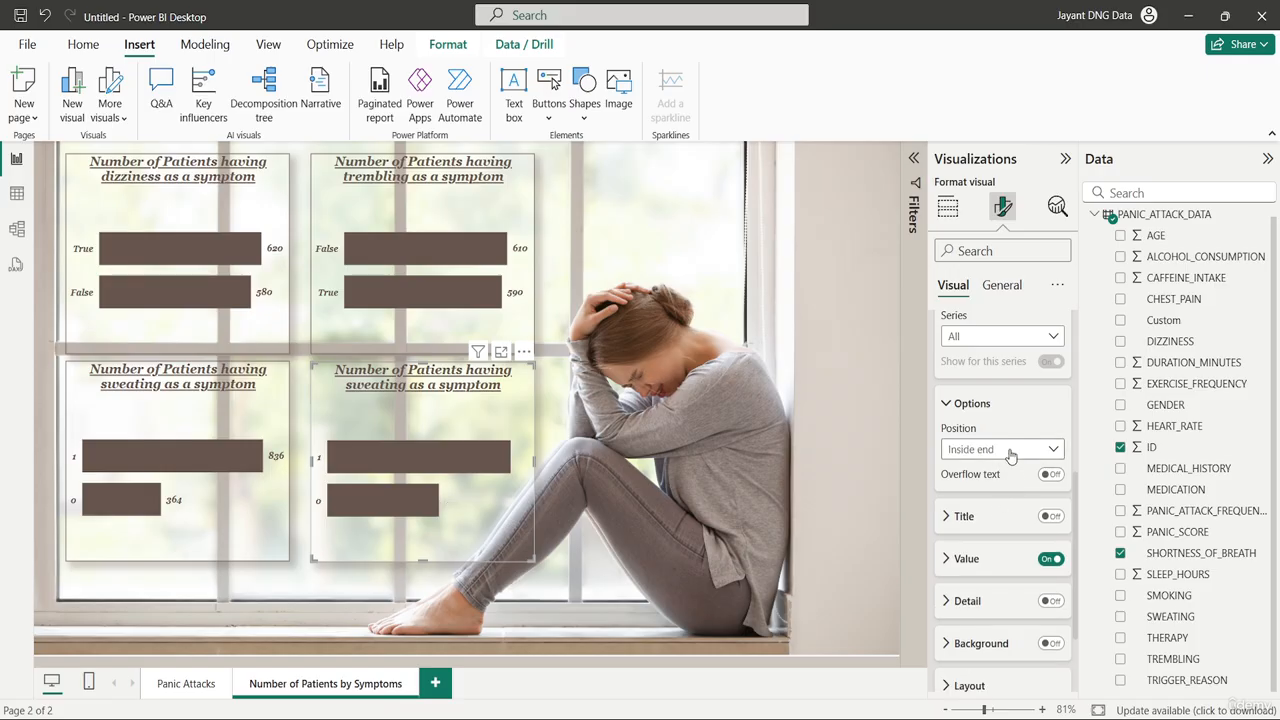
Change the data label value color of the shortness of breath chart to white.
scroll(1012, 484, "up", 2)
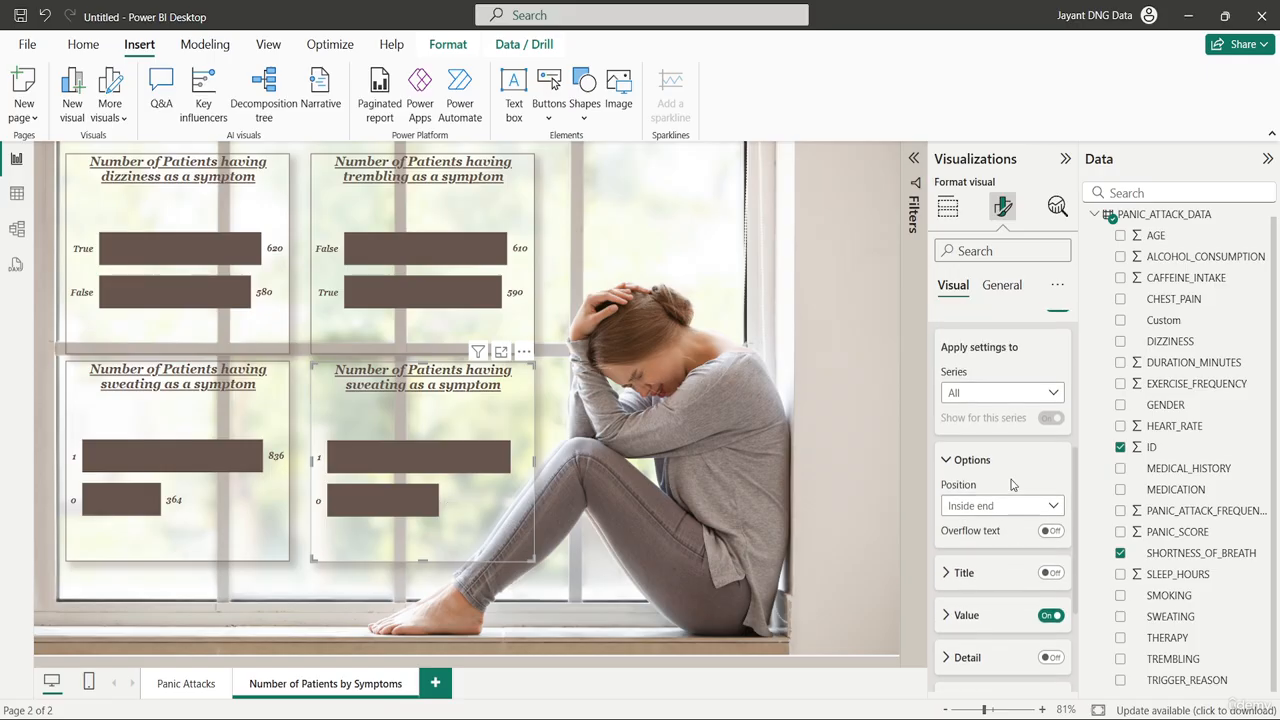
scroll(1012, 484, "up", 1)
scroll(1012, 484, "down", 2)
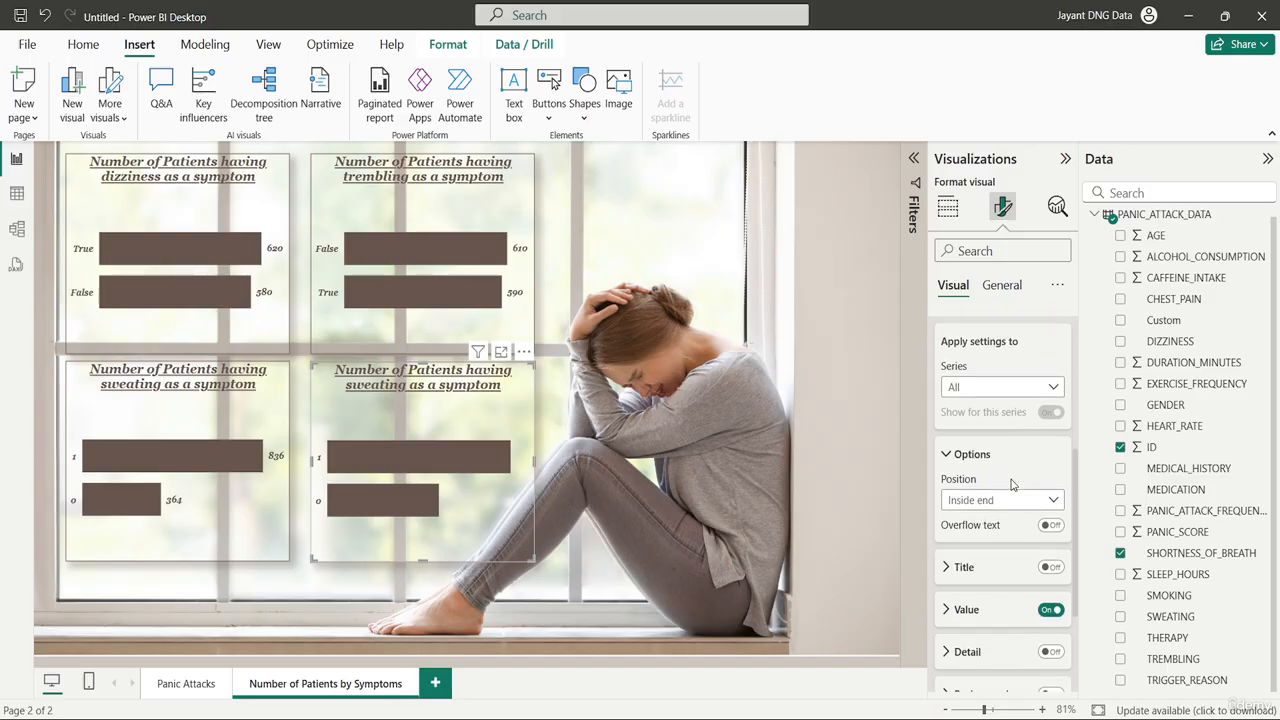
scroll(1013, 485, "down", 1)
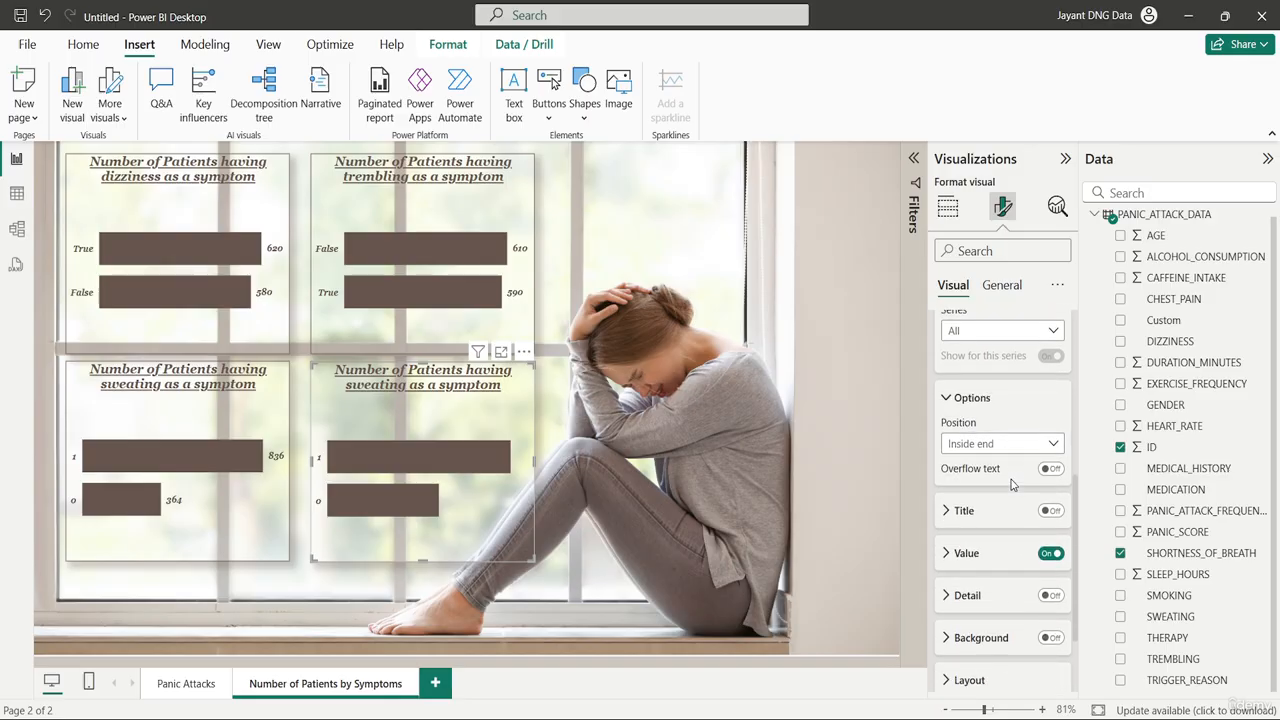
left_click(991, 556)
scroll(1013, 585, "down", 3)
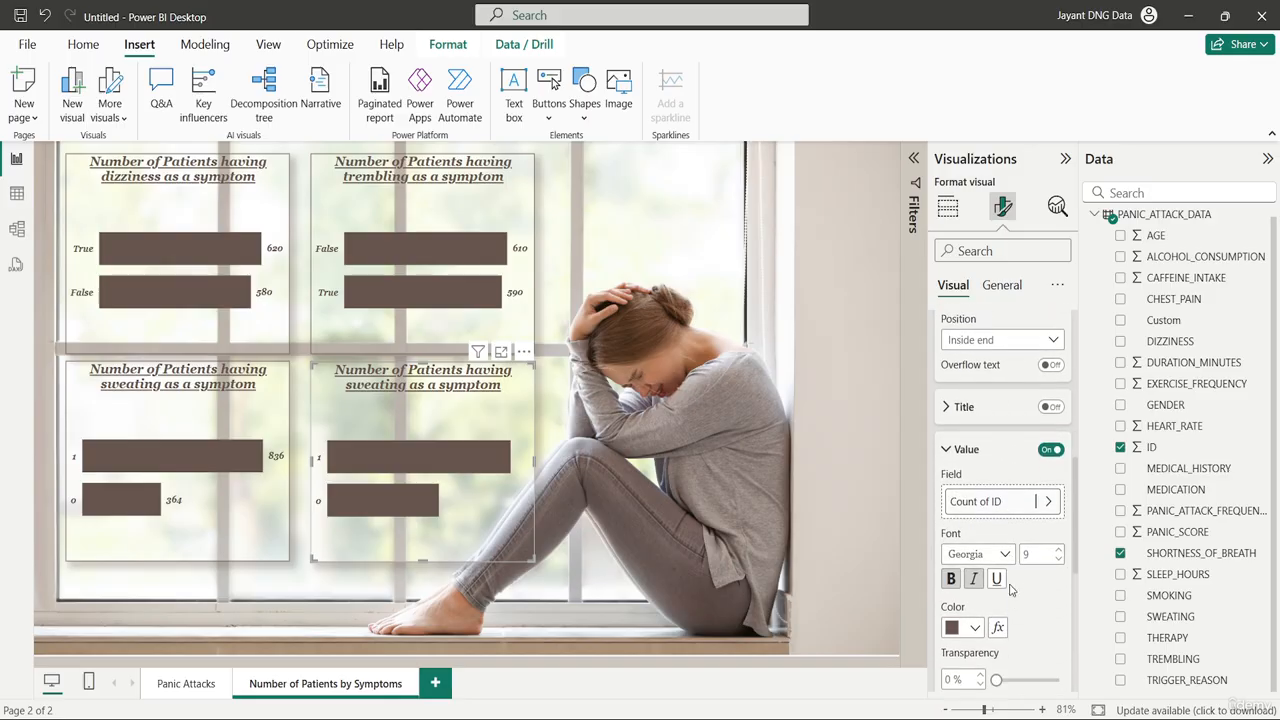
left_click(966, 616)
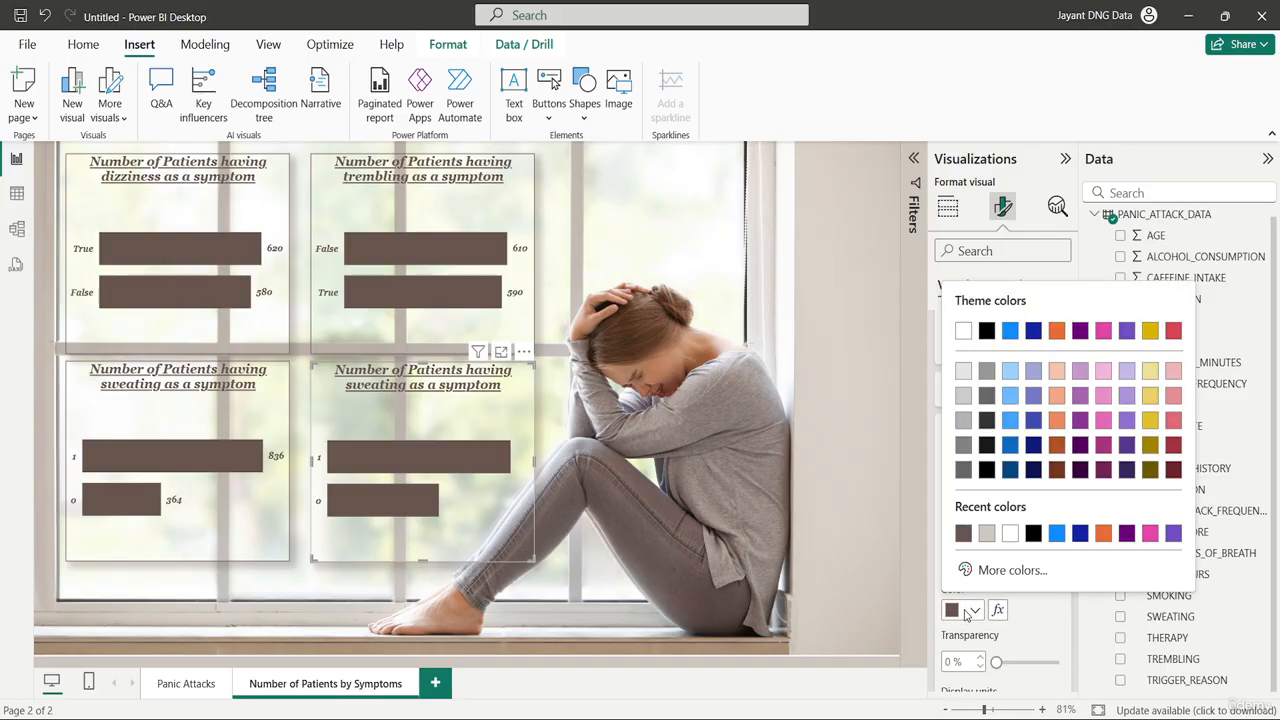
left_click(1007, 537)
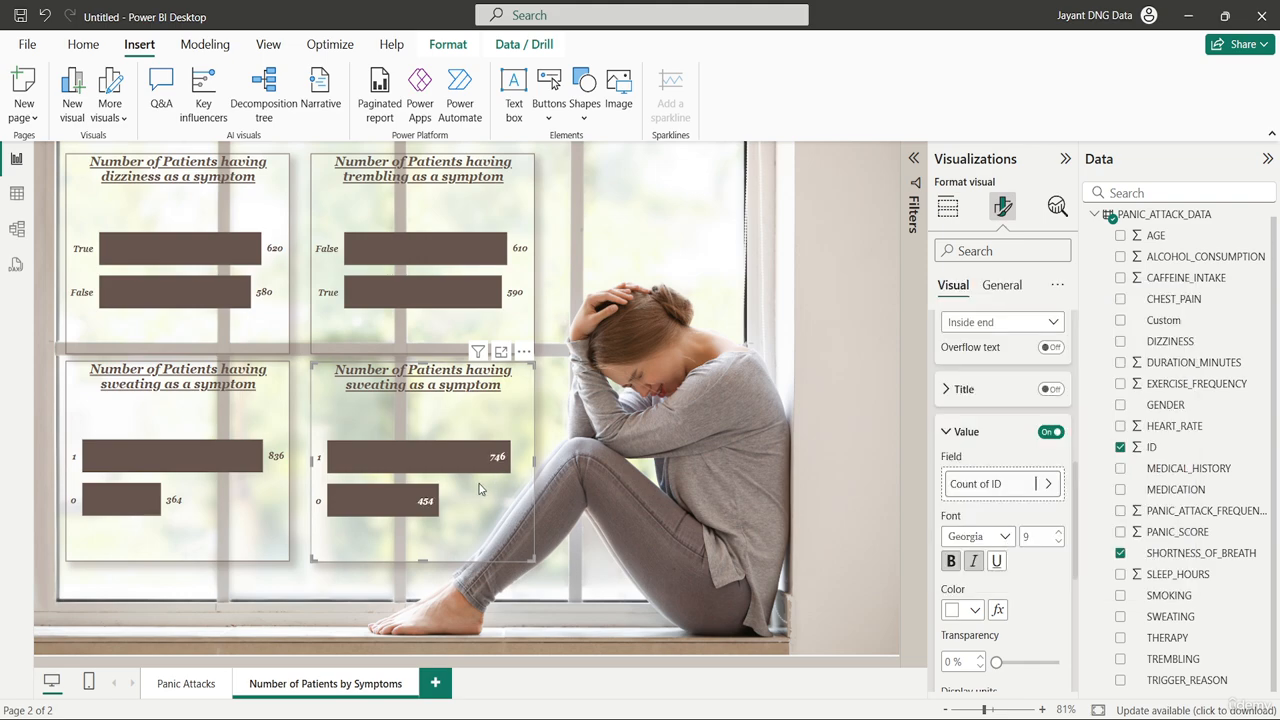
left_click(591, 519)
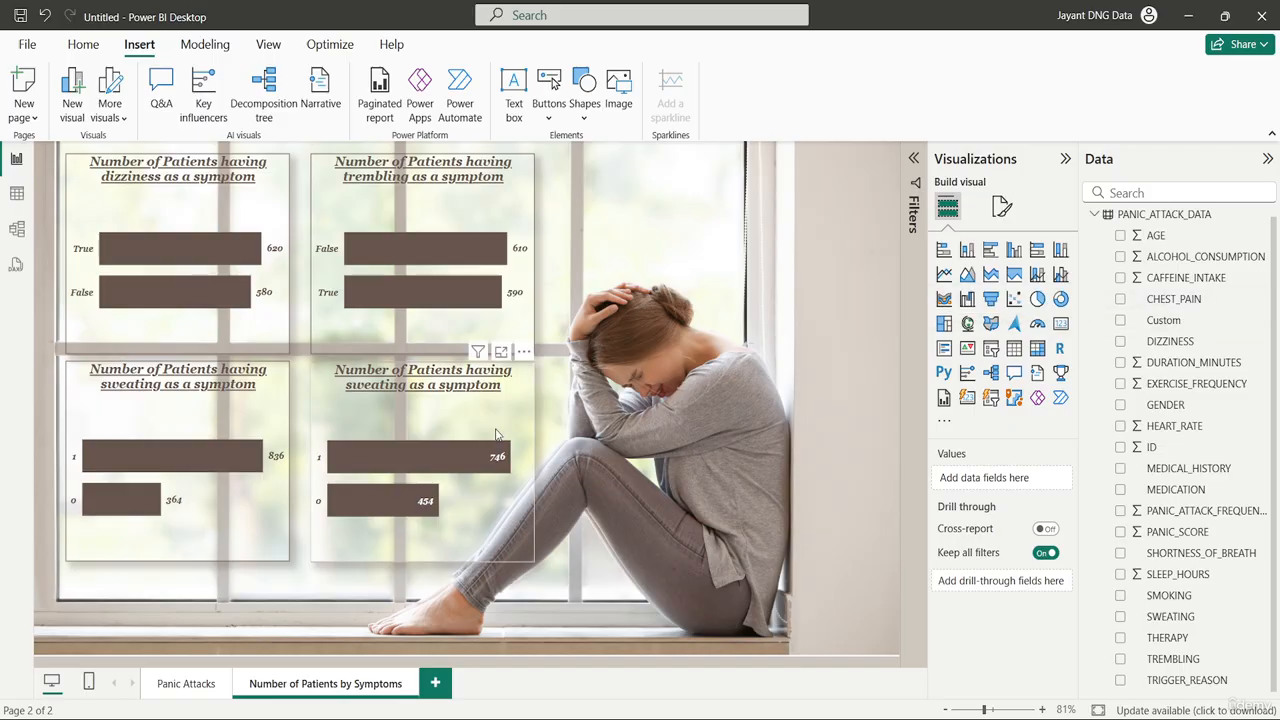
Change the SHORTNESS_OF_BREATH chart's title to "Number of Patients having shortness of breath as a symptom".
left_click(435, 418)
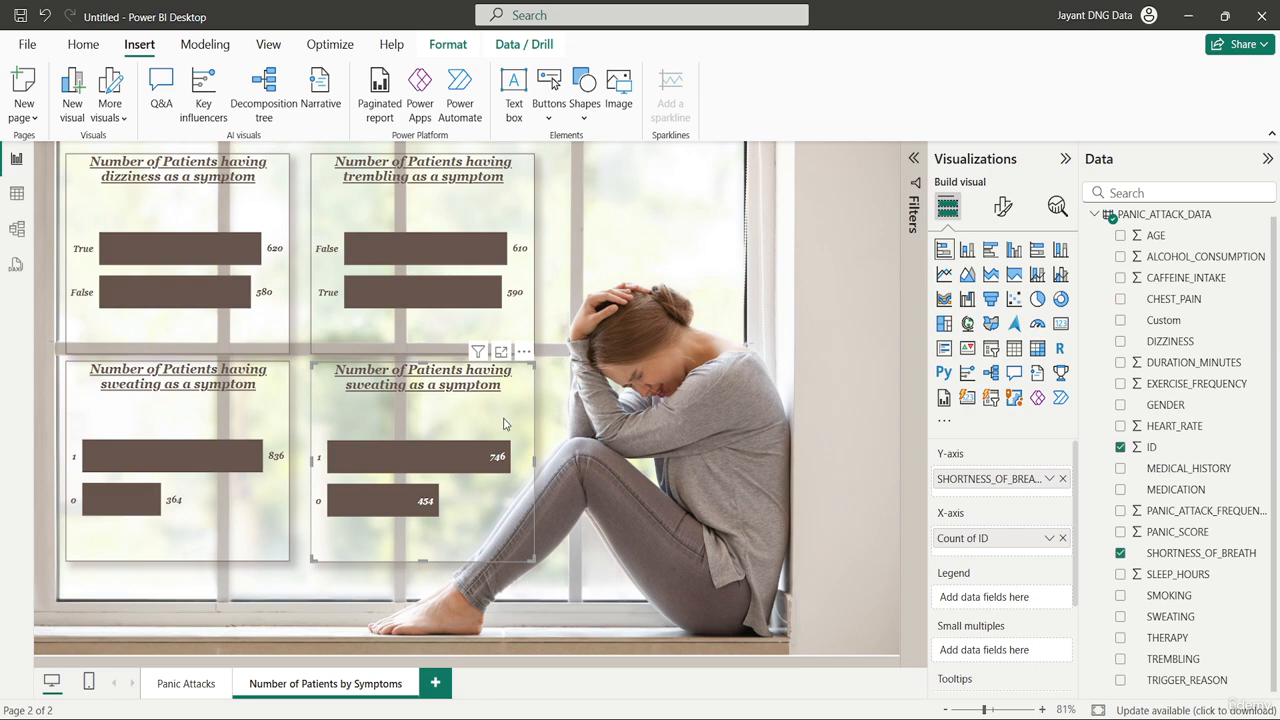
left_click(1003, 210)
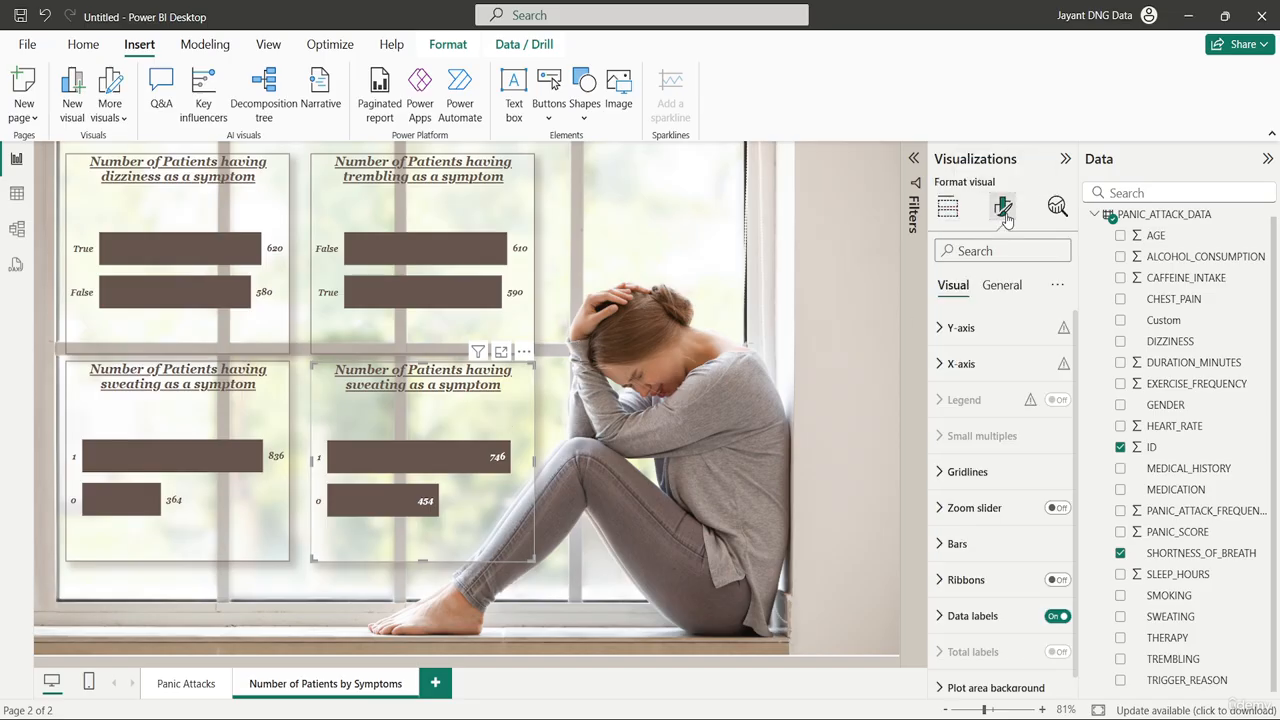
left_click(1004, 286)
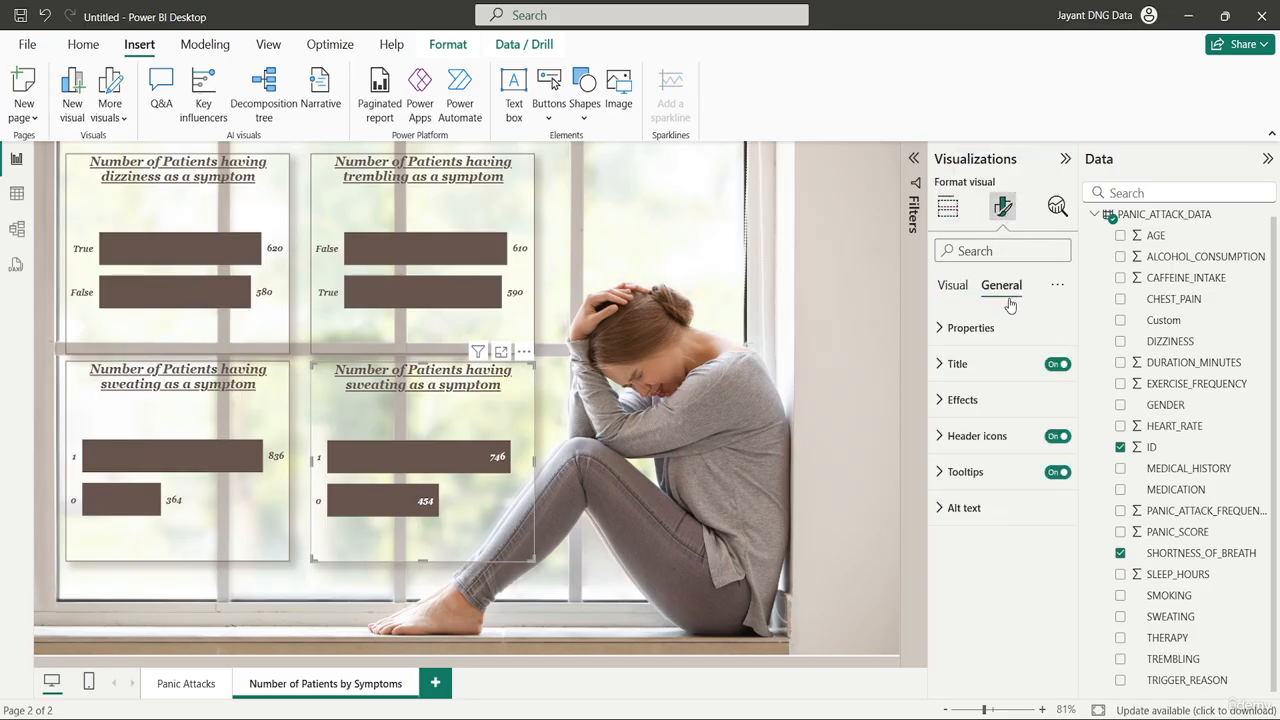
left_click(958, 366)
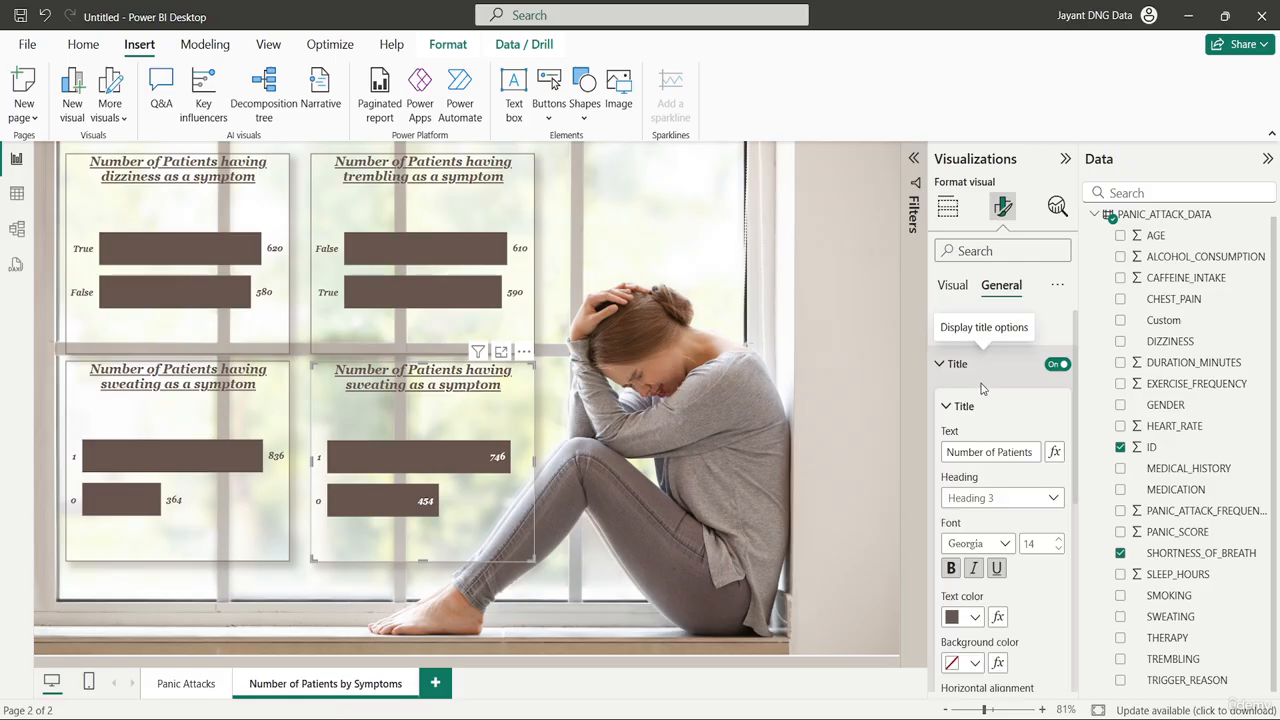
left_click(1022, 451)
key("Left")
key("Left")
key("Left")
key("Left")
key("Left")
key("Left")
key("Left")
key("Left")
key("Left")
key("Left")
key("Left")
key("Left")
key("Left")
key("Left")
key("Left")
key("Left")
key("Left")
key("Left")
key("Left")
key("Left")
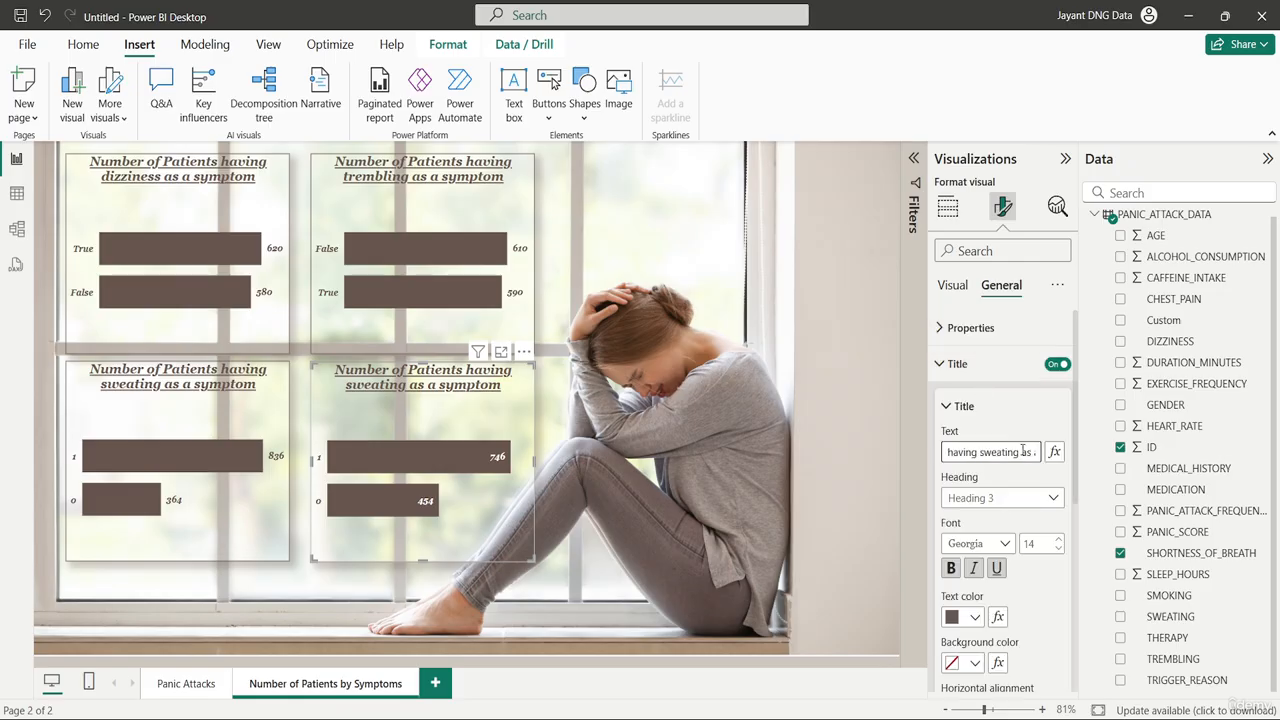
key("Left")
key("Left")
key("BackSpace")
key("BackSpace")
key("BackSpace")
key("BackSpace")
key("BackSpace")
key("BackSpace")
key("BackSpace")
type("h")
type("ortne")
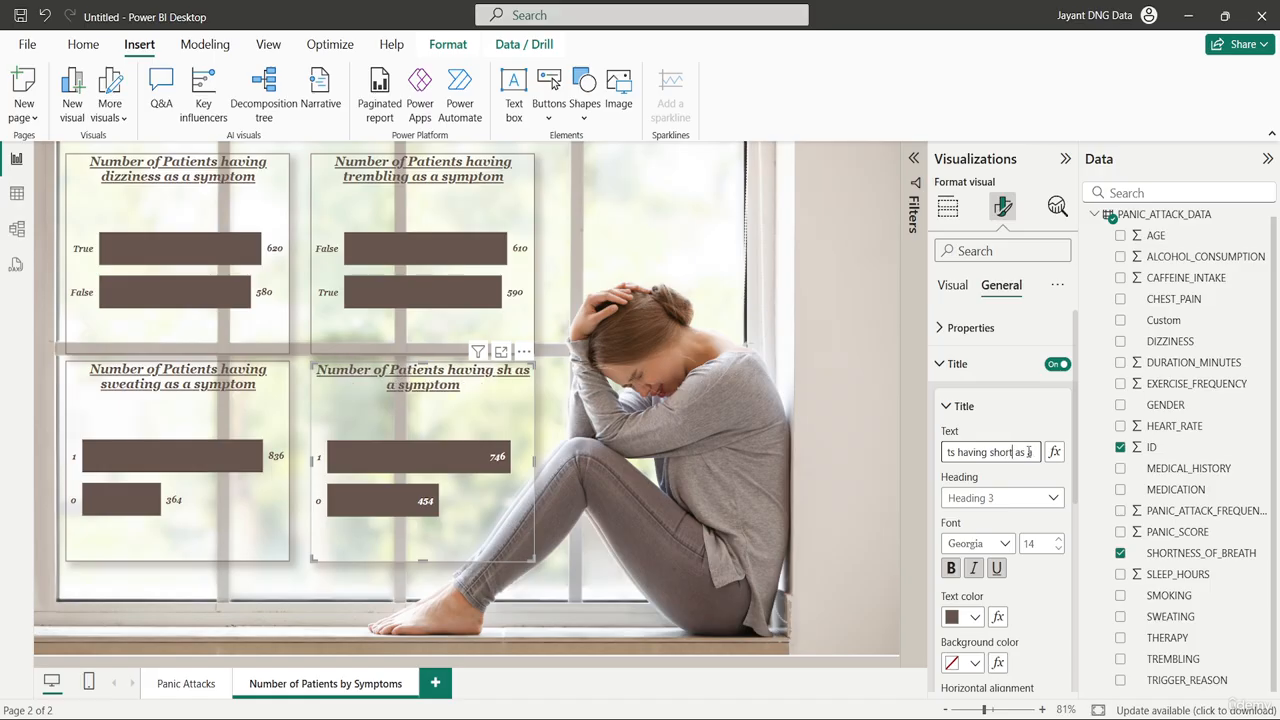
type("ss of breath")
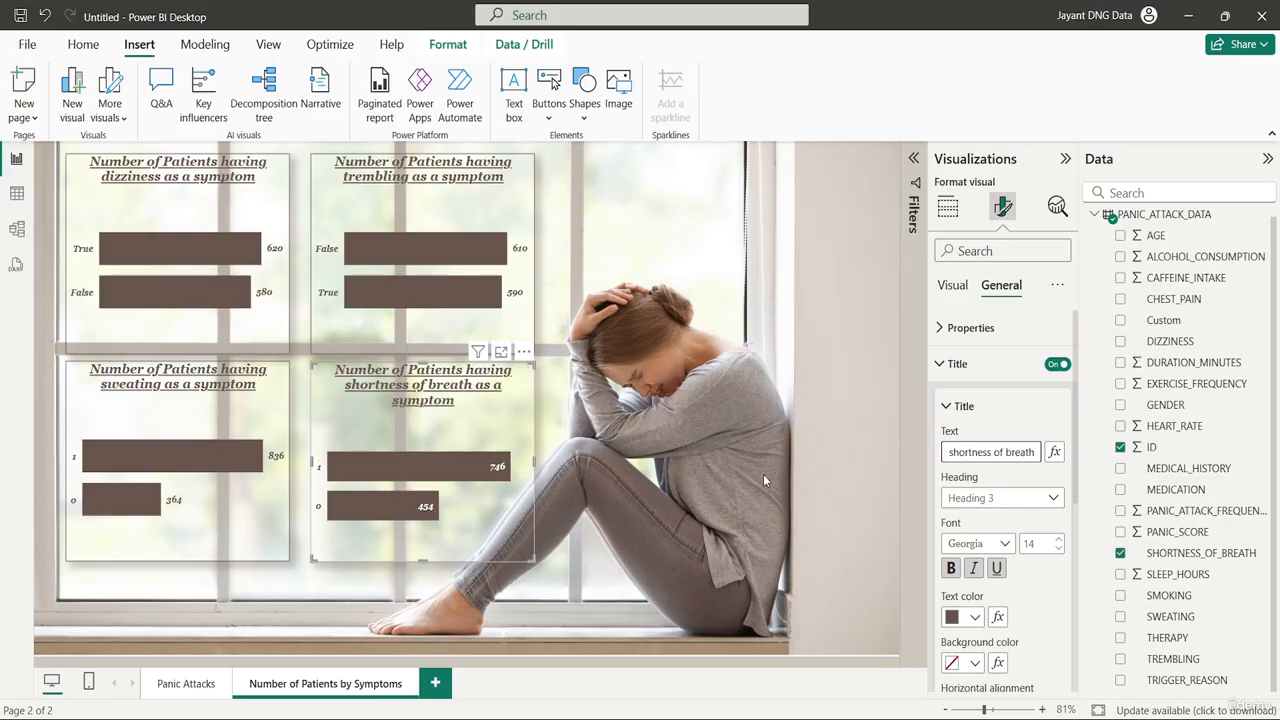
left_click(611, 424)
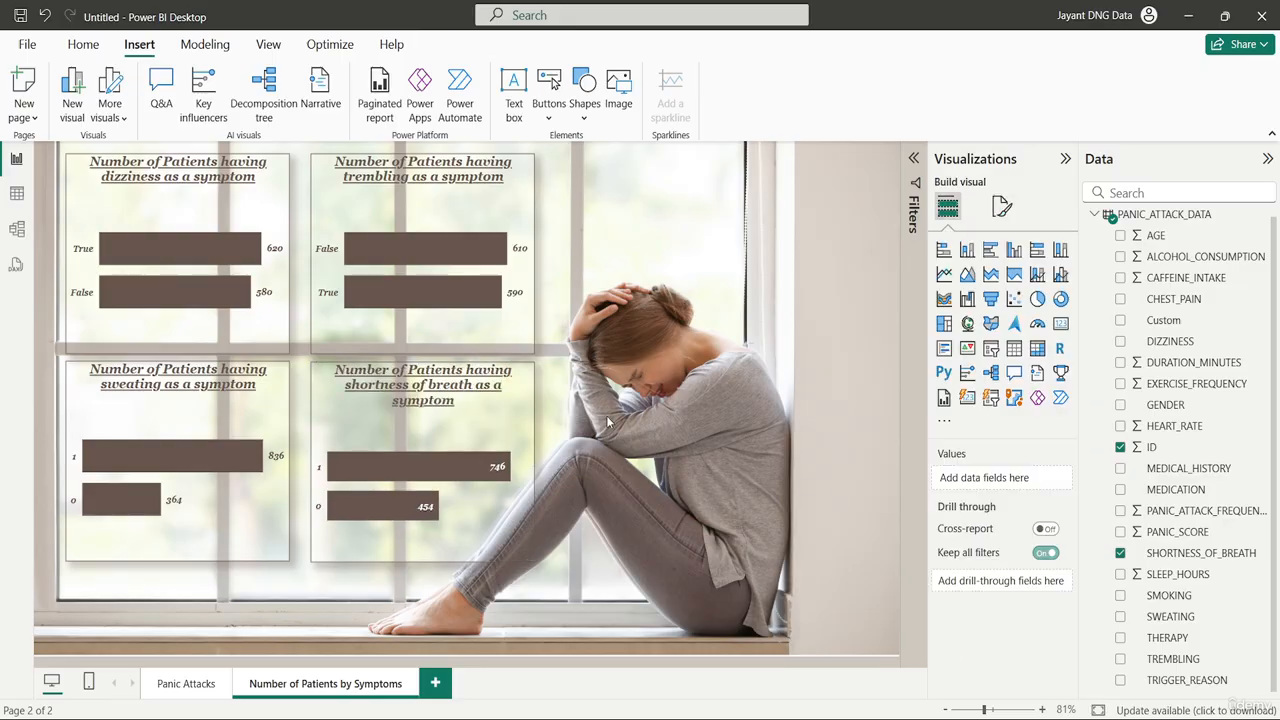
Duplicate the trembling chart and place the copy beside it, above the seated woman's head.
left_click(479, 431)
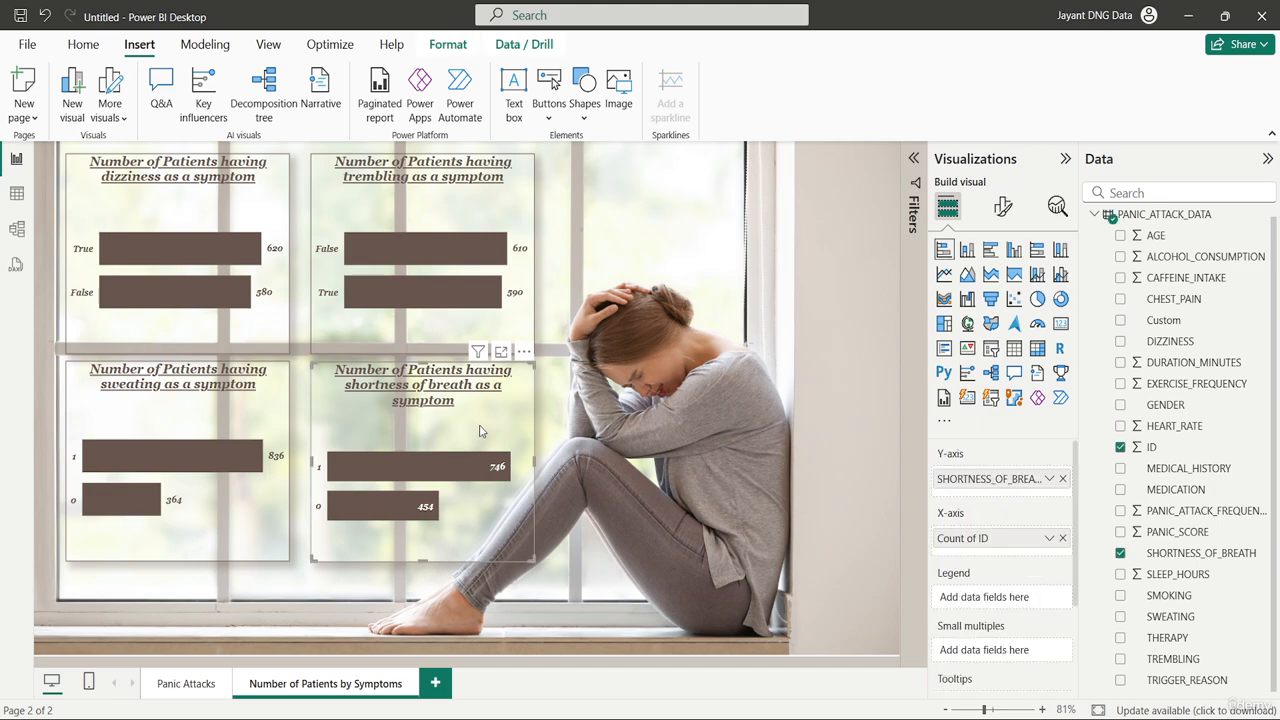
left_click(450, 210)
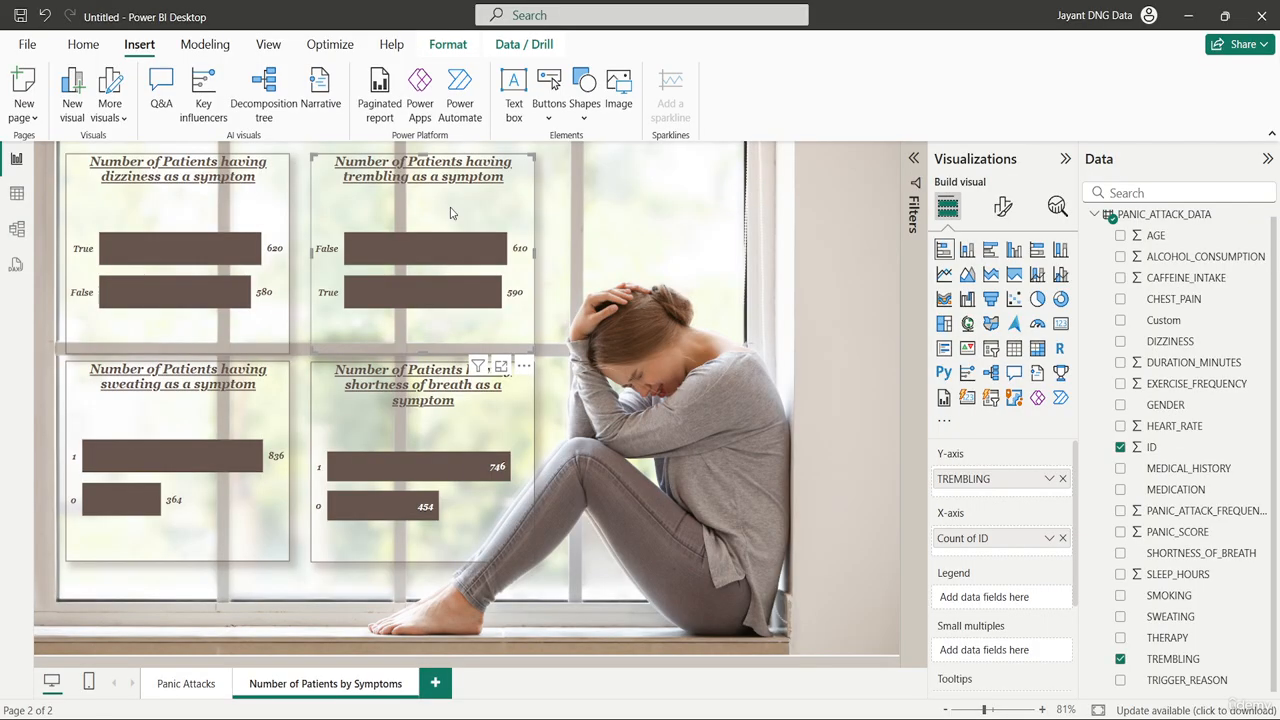
left_click_drag(450, 213, 681, 200)
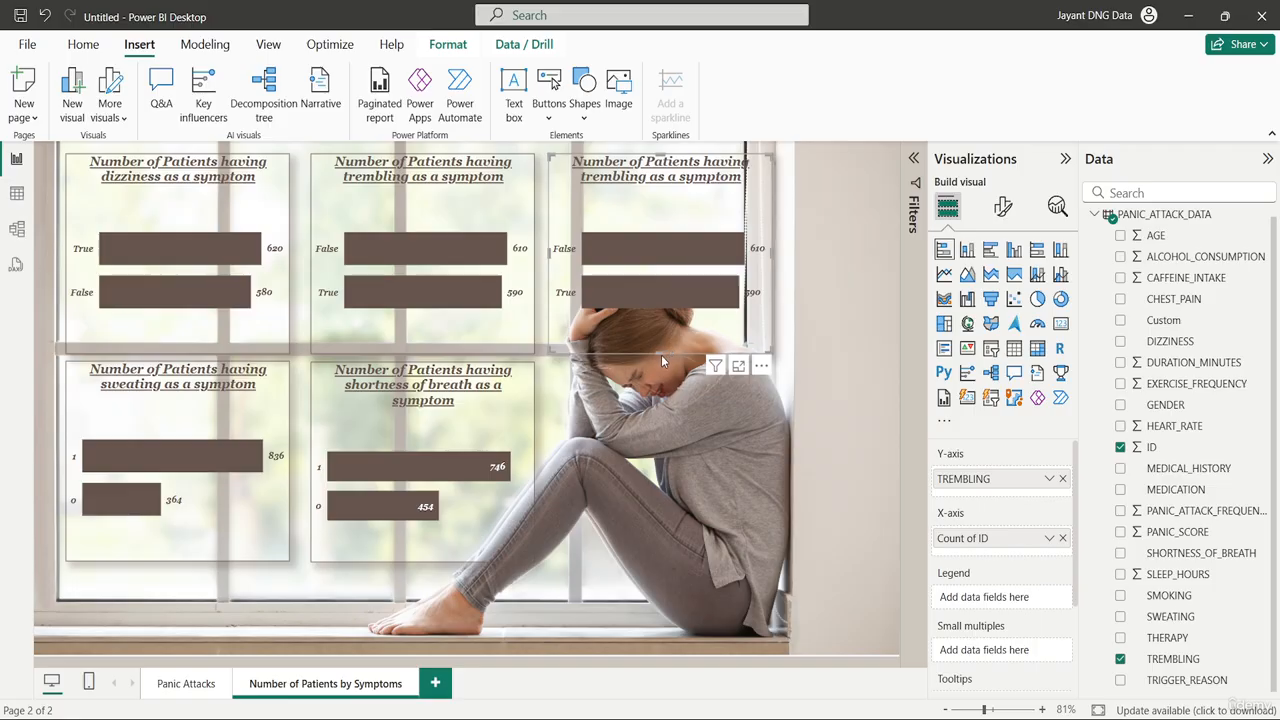
Shrink the copied trembling chart to fit the window pane above the woman's head and replace its Y-axis field with CHEST_PAIN.
left_click_drag(660, 347, 668, 281)
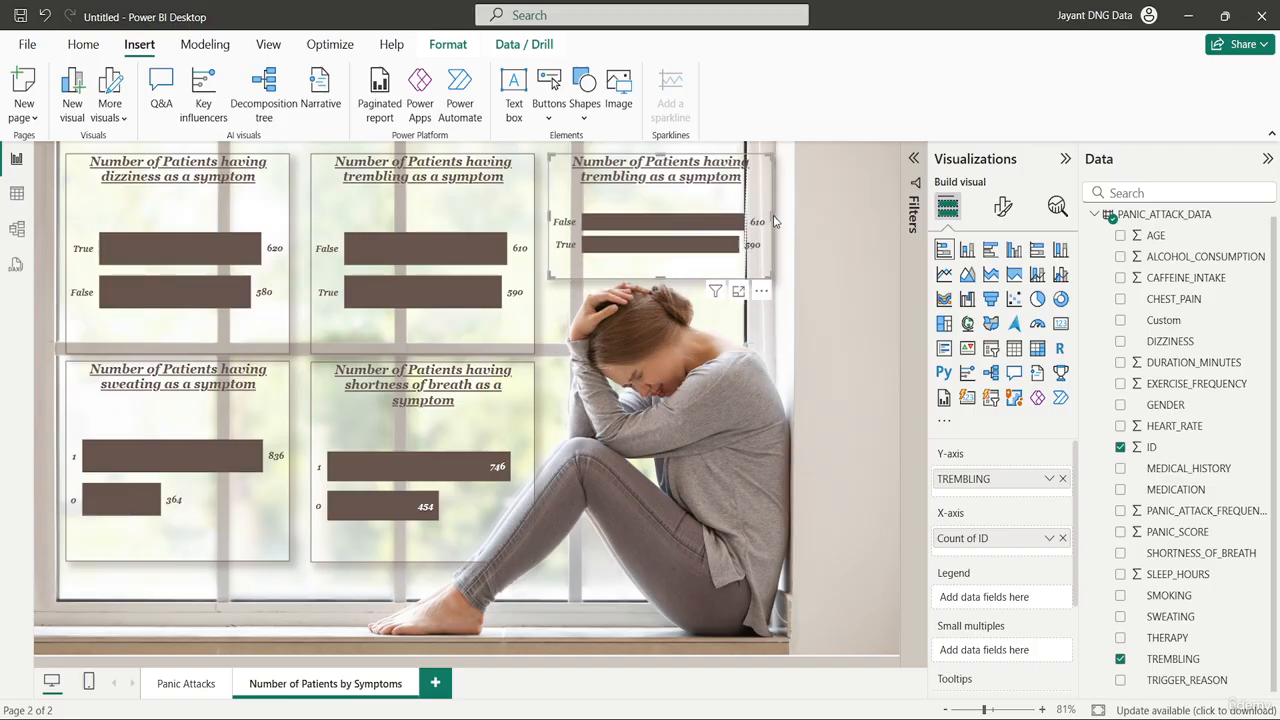
left_click_drag(770, 215, 733, 222)
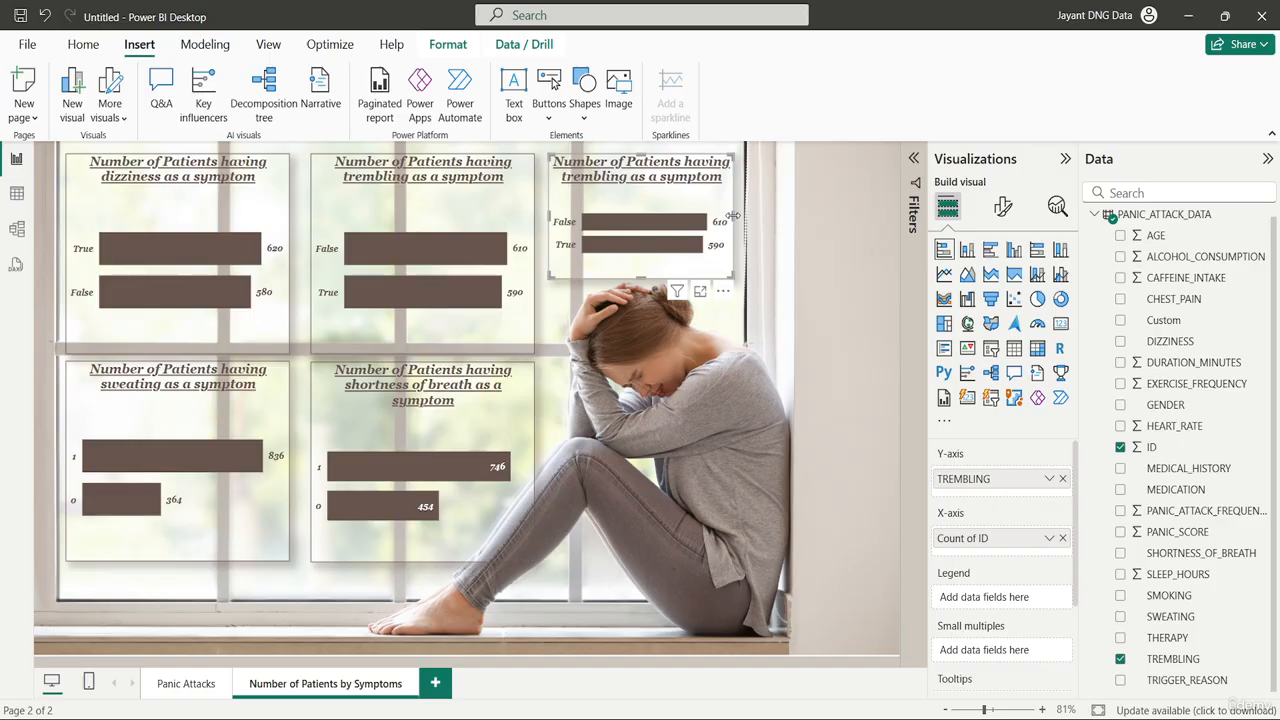
left_click(1063, 481)
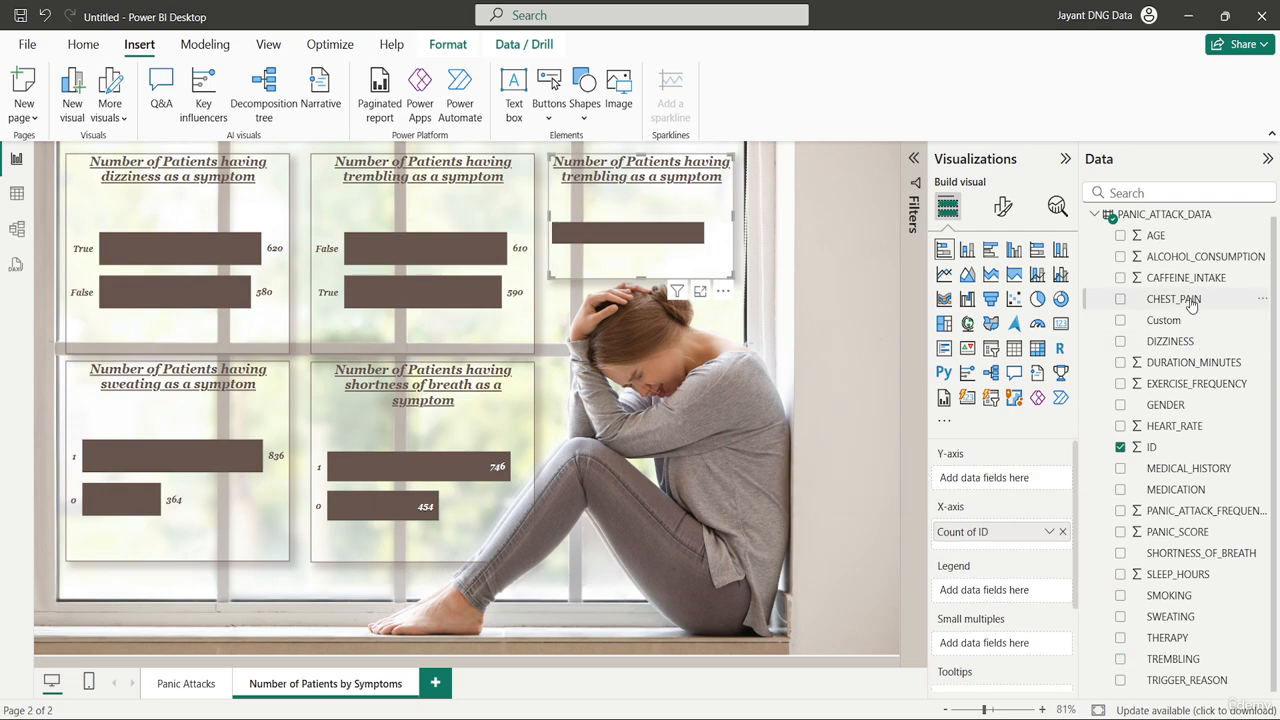
left_click_drag(1191, 307, 1020, 483)
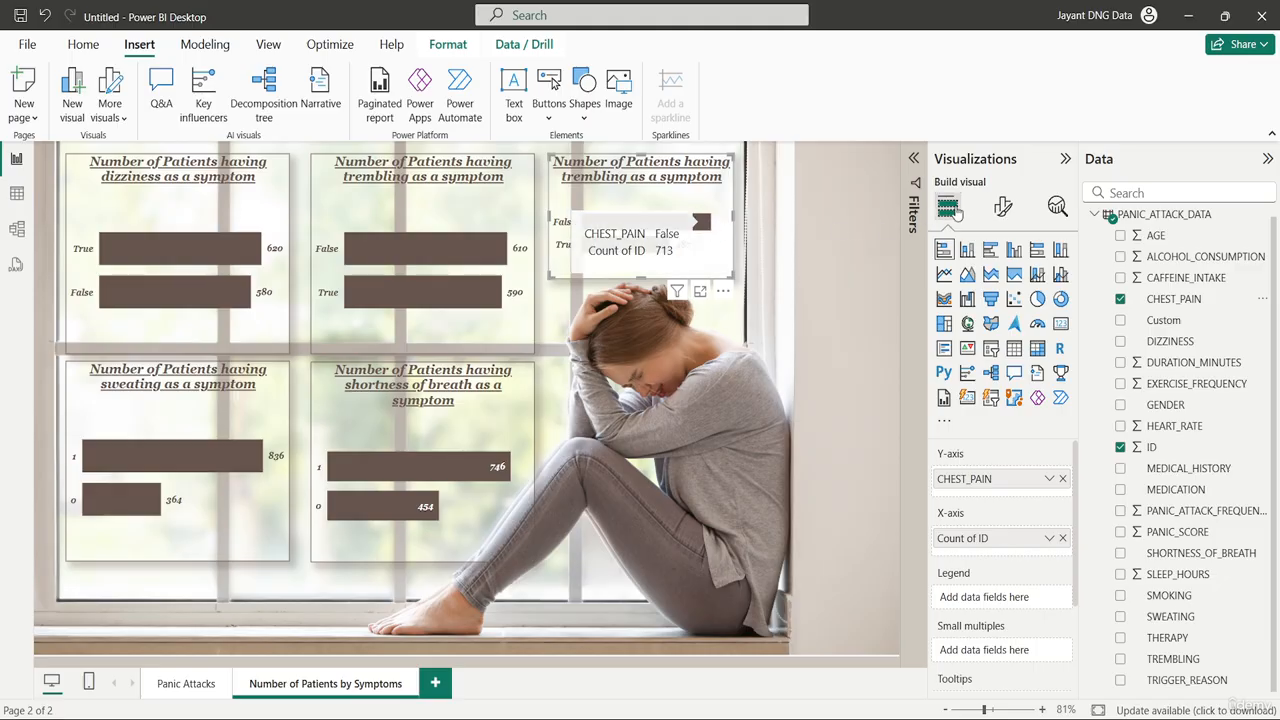
Set the data label position of the CHEST_PAIN chart to Inside end.
left_click(1003, 206)
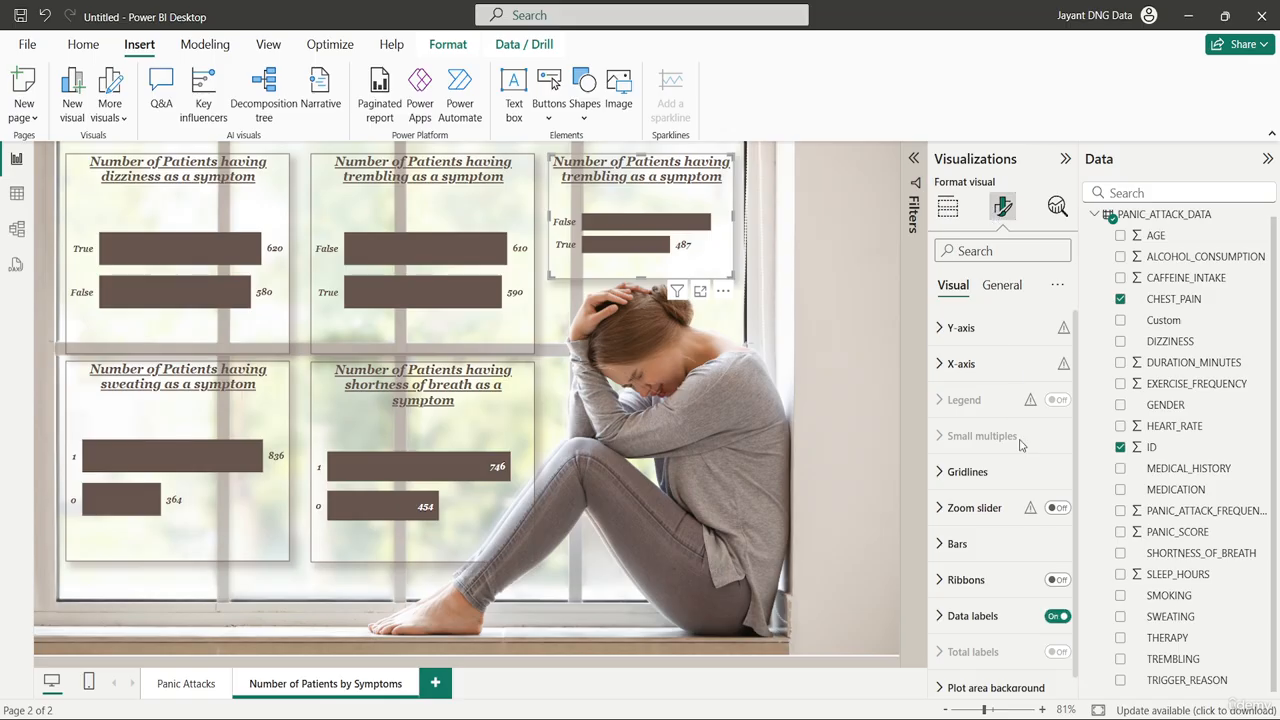
left_click(994, 615)
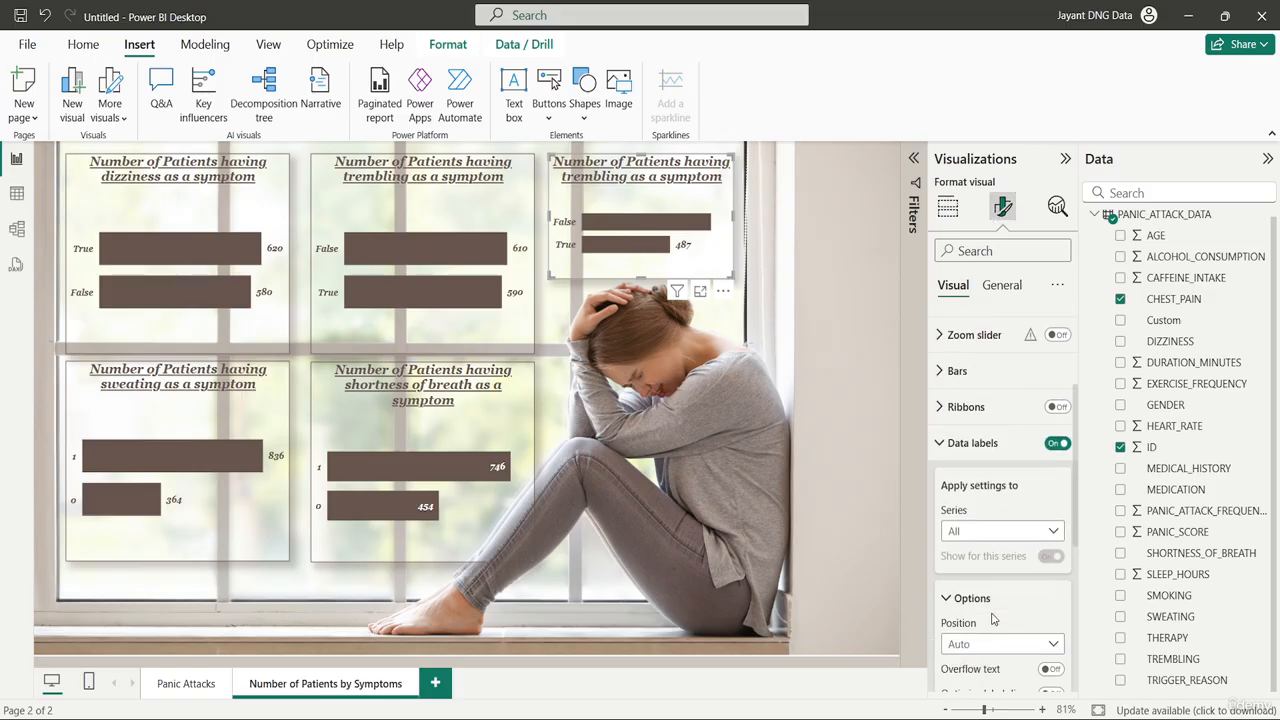
scroll(993, 620, "down", 2)
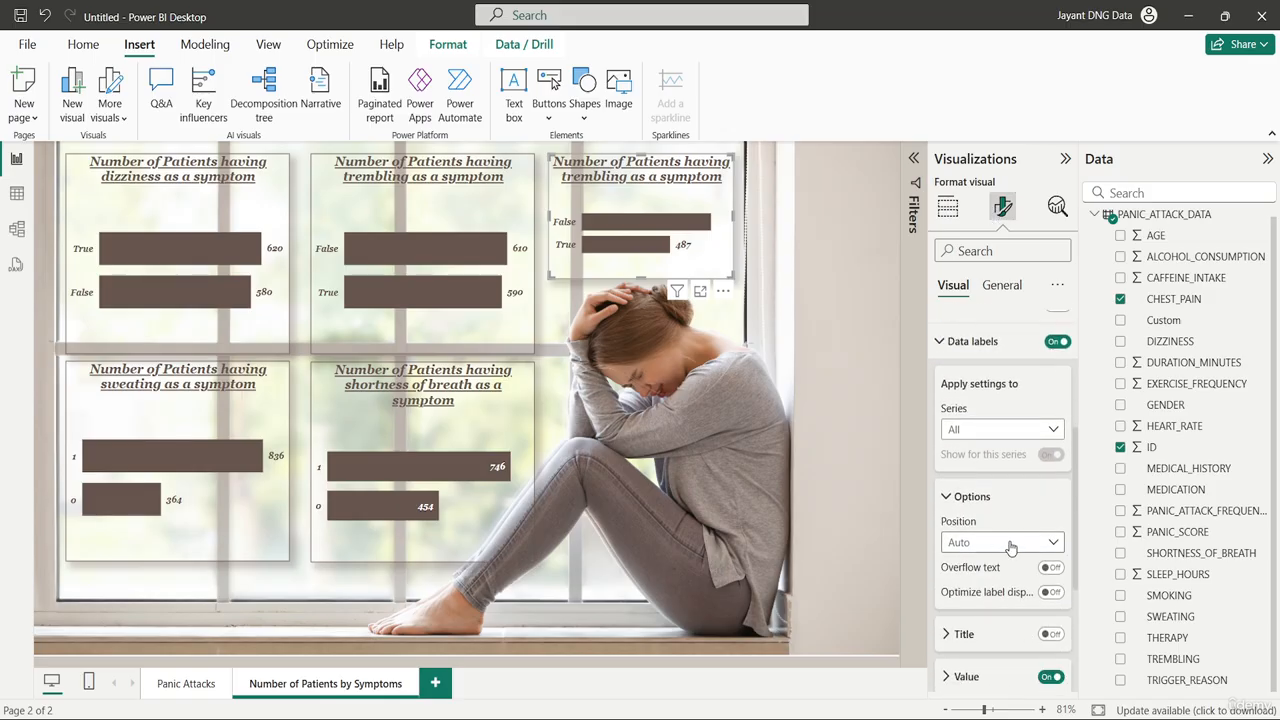
left_click(1010, 547)
left_click(991, 588)
Change the data label value color of the CHEST_PAIN chart to white.
scroll(987, 580, "down", 2)
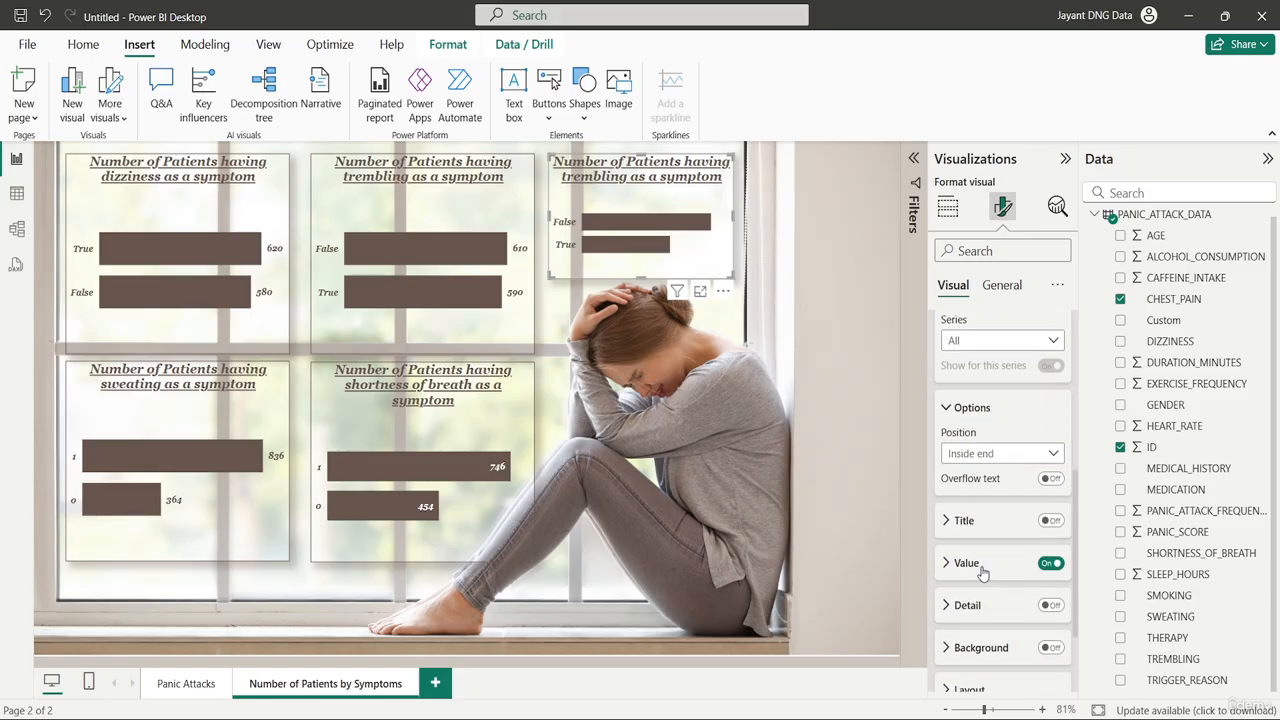
left_click(981, 568)
scroll(982, 600, "down", 3)
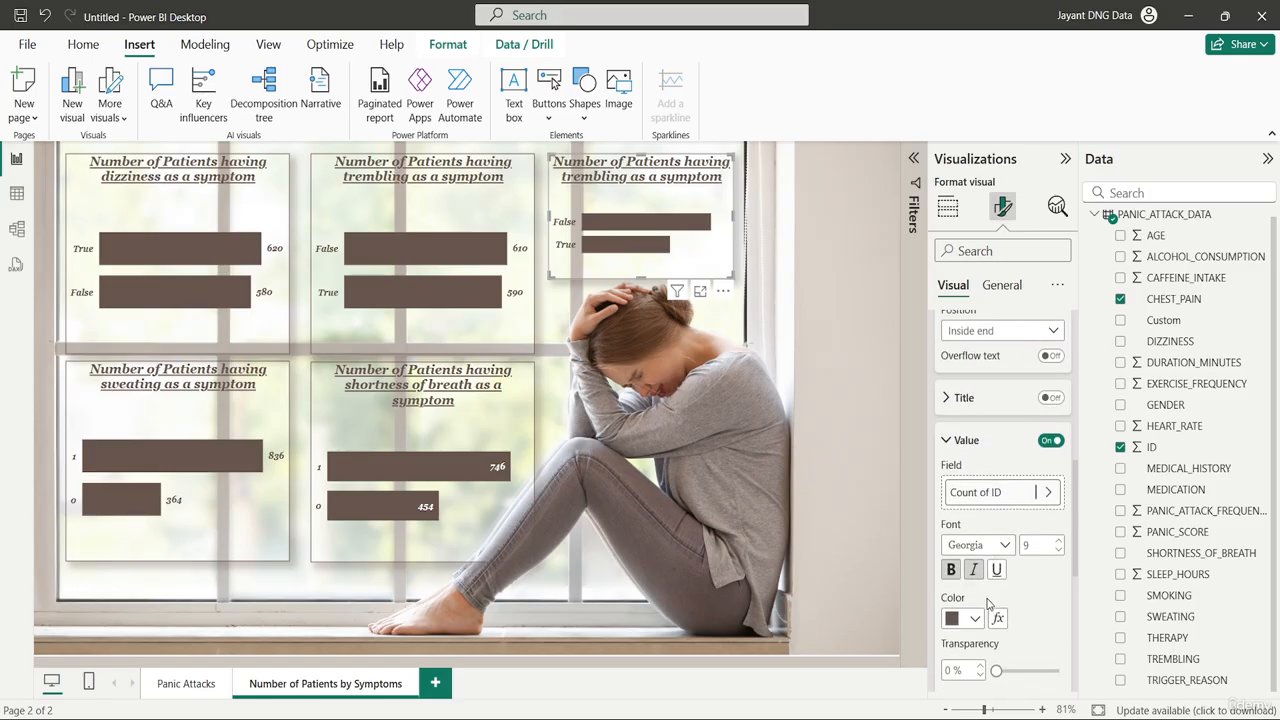
left_click(975, 619)
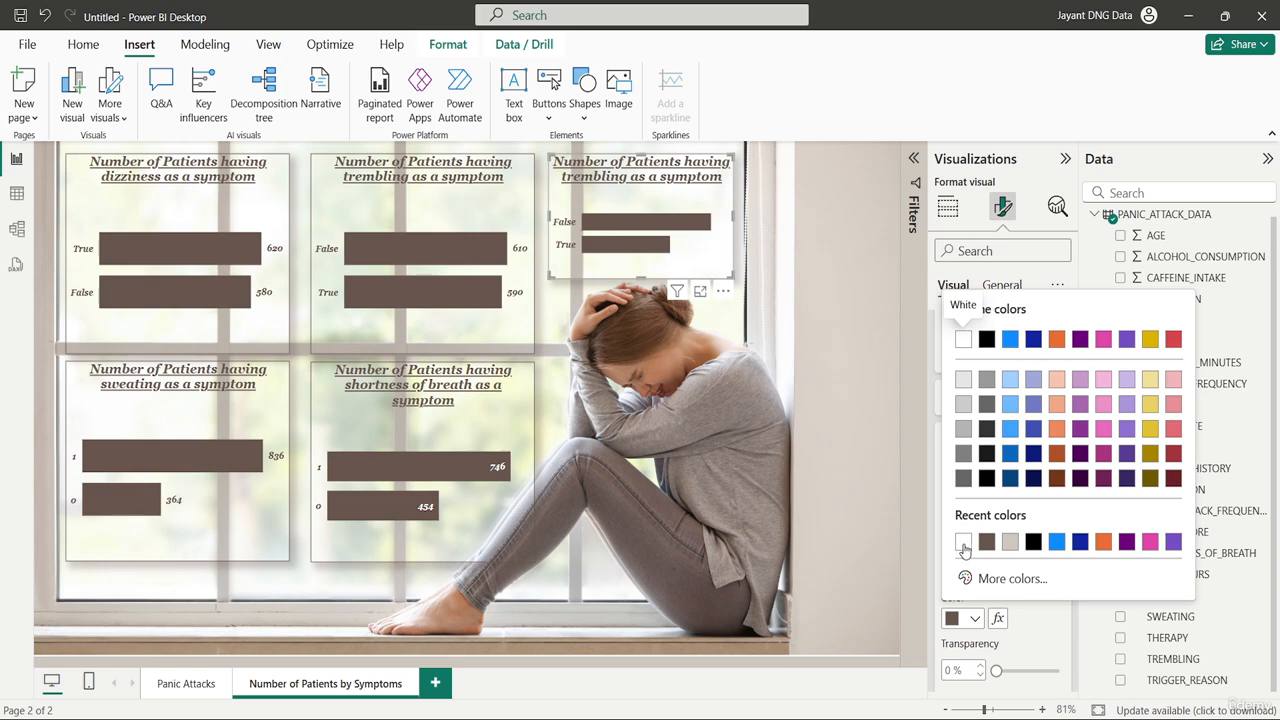
left_click(960, 543)
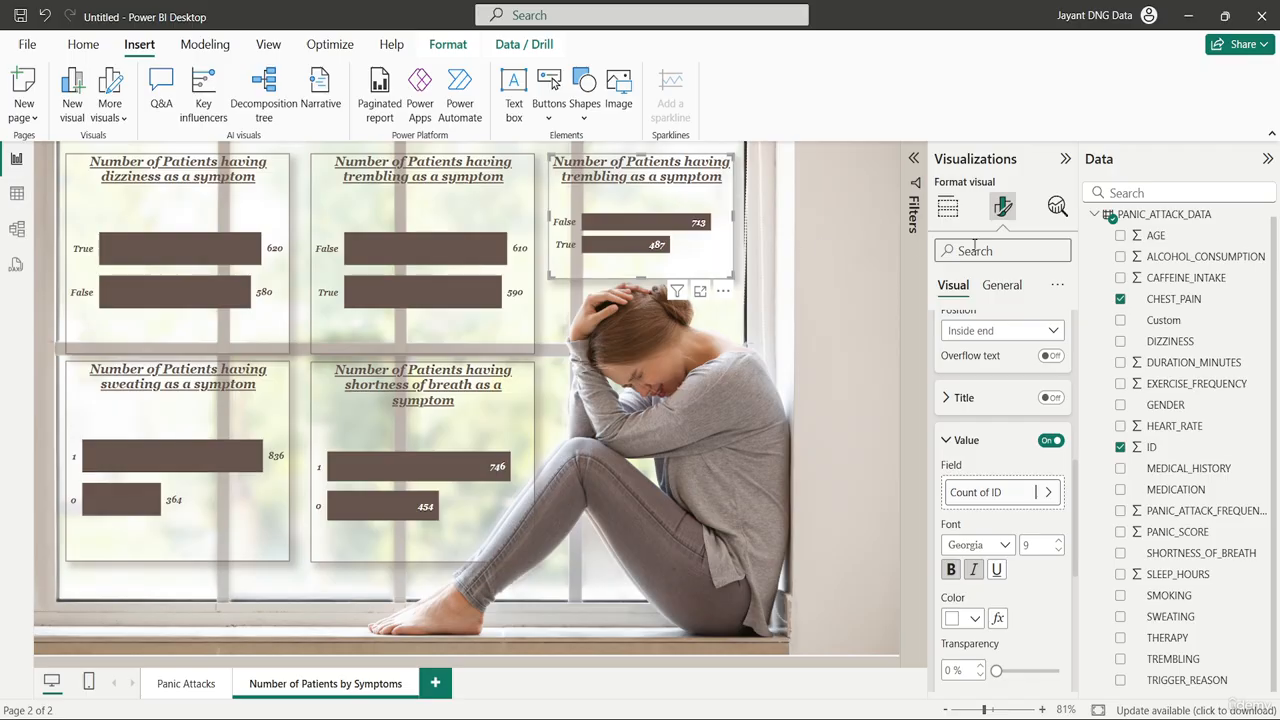
Change the CHEST_PAIN chart's title to "Number of Patients having chest pain as a symptom".
left_click(1002, 285)
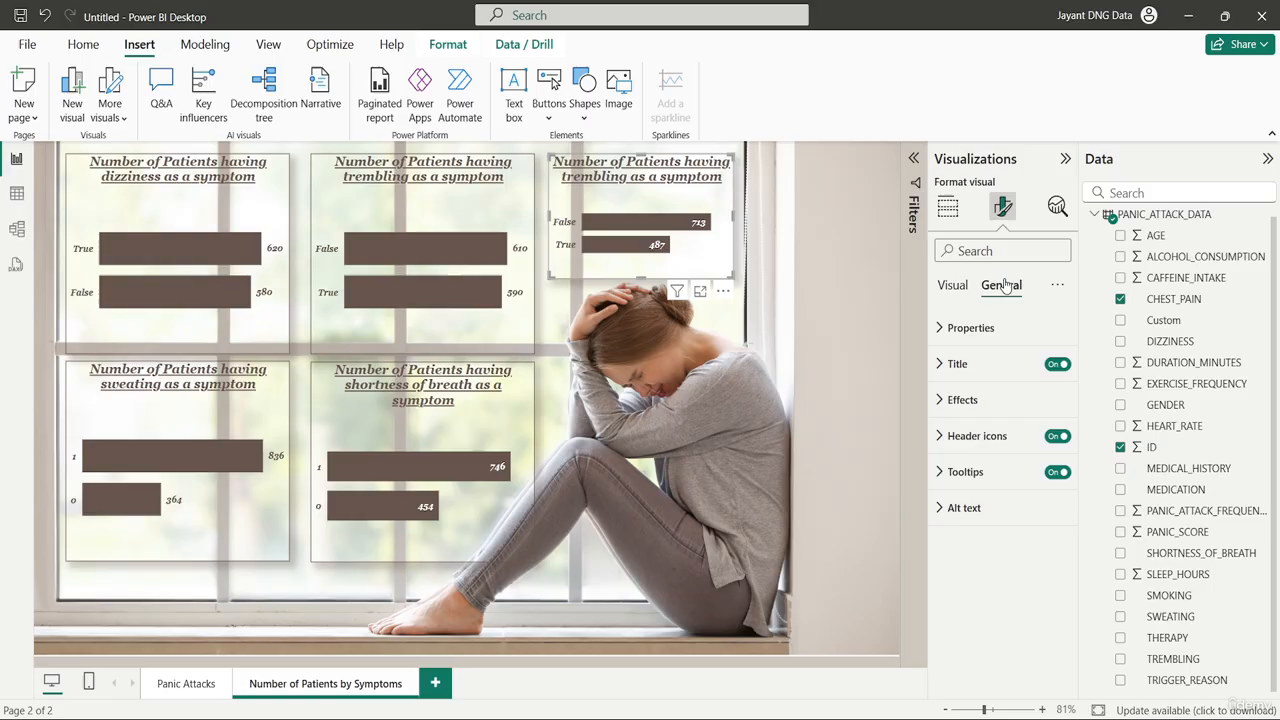
left_click(957, 363)
left_click(1027, 452)
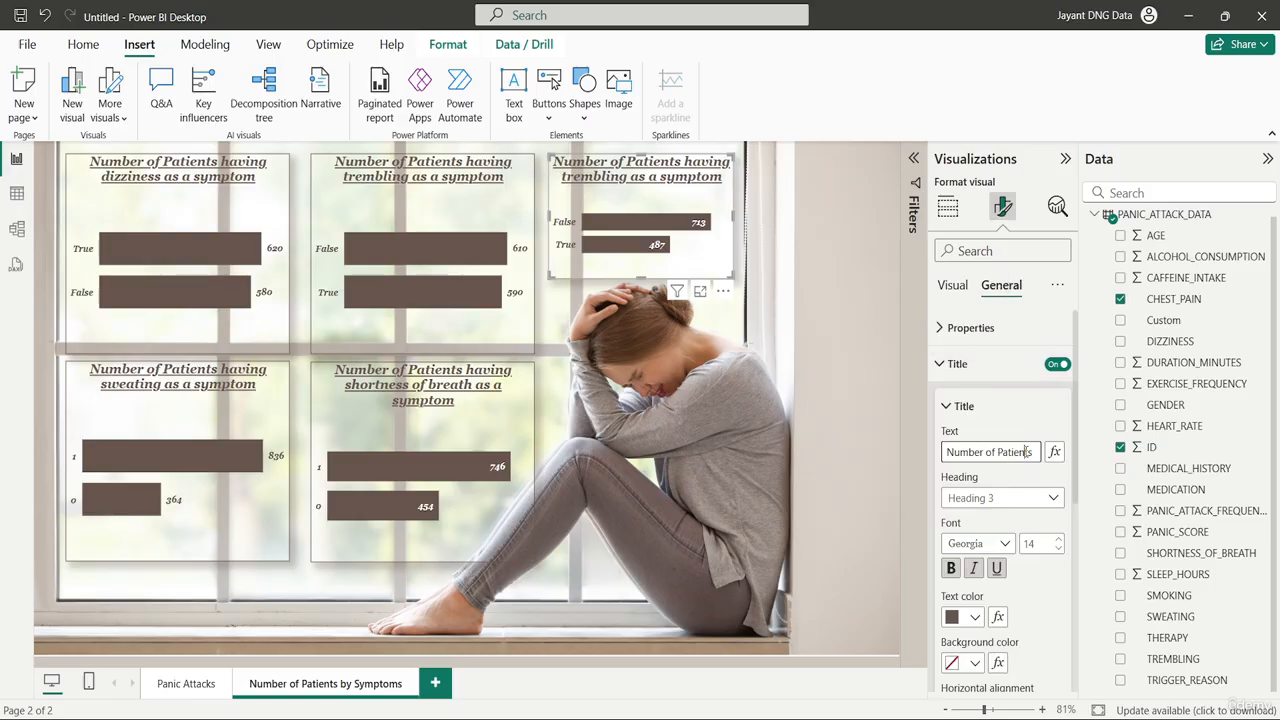
key("Right")
key("Right")
key("Right")
key("Right")
key("Right")
key("Right")
key("Right")
key("Right")
key("Right")
key("Right")
key("Right")
key("Right")
key("Right")
key("Right")
key("Right")
key("Right")
key("Right")
key("Right")
key("Right")
key("Right")
key("Left")
key("Left")
key("Left")
key("Left")
key("Left")
key("Left")
key("Left")
key("Left")
key("Left")
key("Left")
key("Left")
key("Left")
key("Left")
key("Left")
key("Left")
key("Left")
key("Left")
key("Left")
key("Left")
key("Left")
key("BackSpace")
key("BackSpace")
key("BackSpace")
key("BackSpace")
key("BackSpace")
key("BackSpace")
key("BackSpace")
key("BackSpace")
key("BackSpace")
type("c")
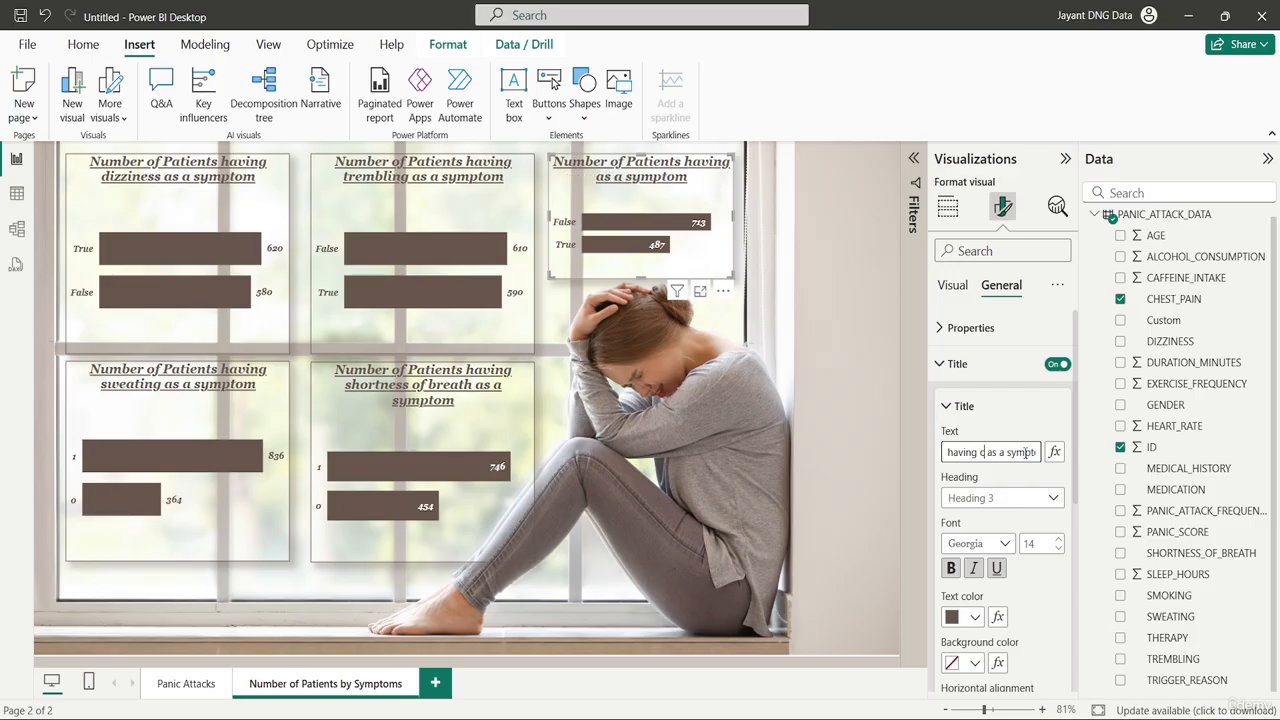
type("hest pain")
left_click(991, 367)
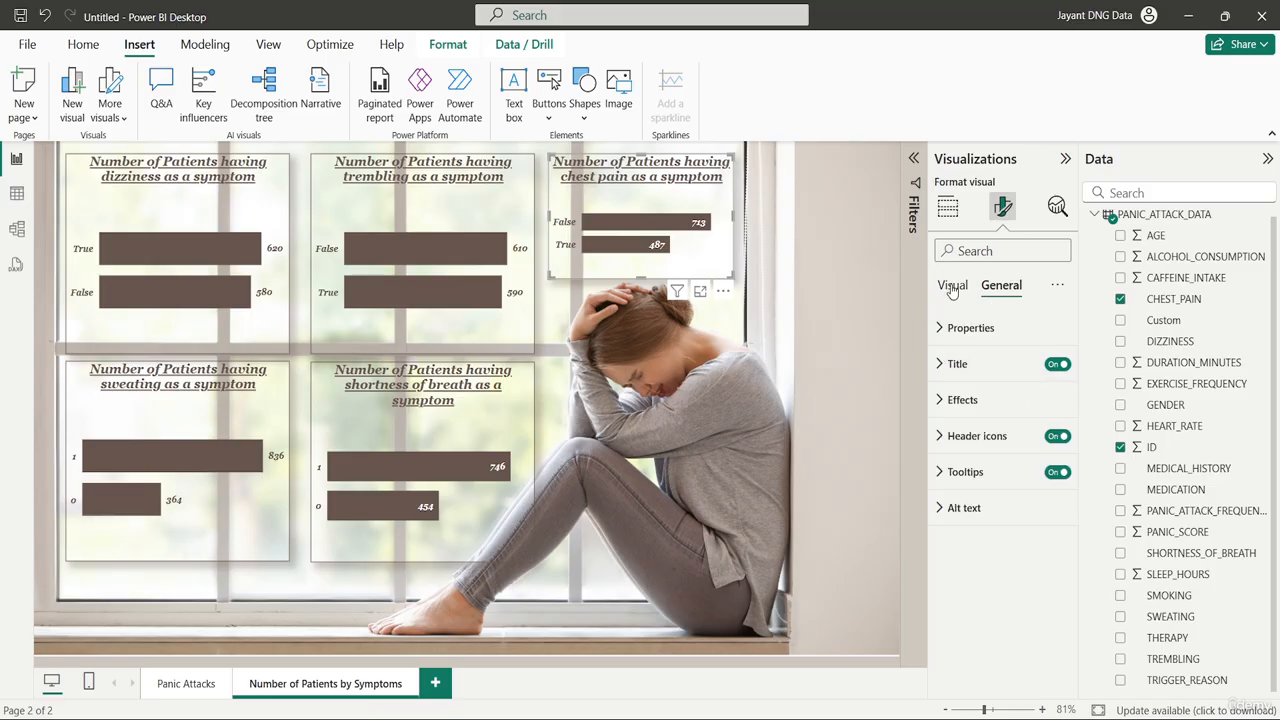
Collapse the Visualizations pane, the Data pane and the ribbon to enlarge the report canvas.
left_click(1066, 160)
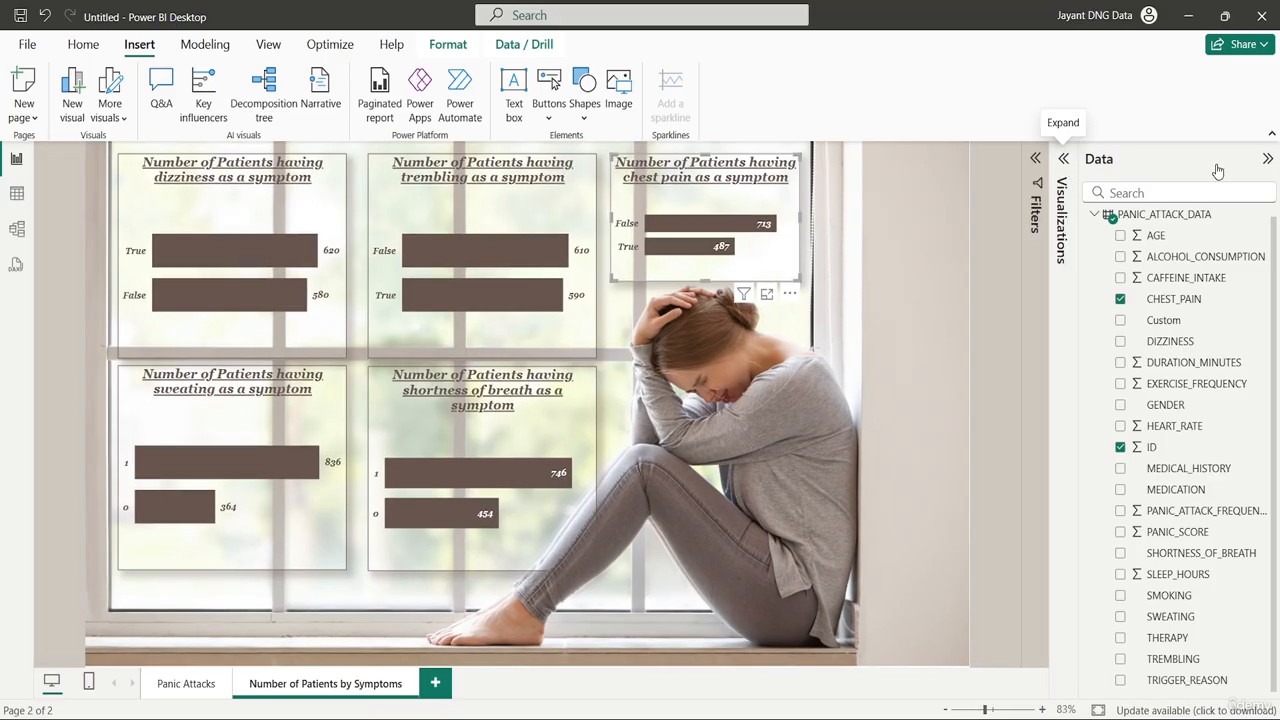
left_click(1266, 160)
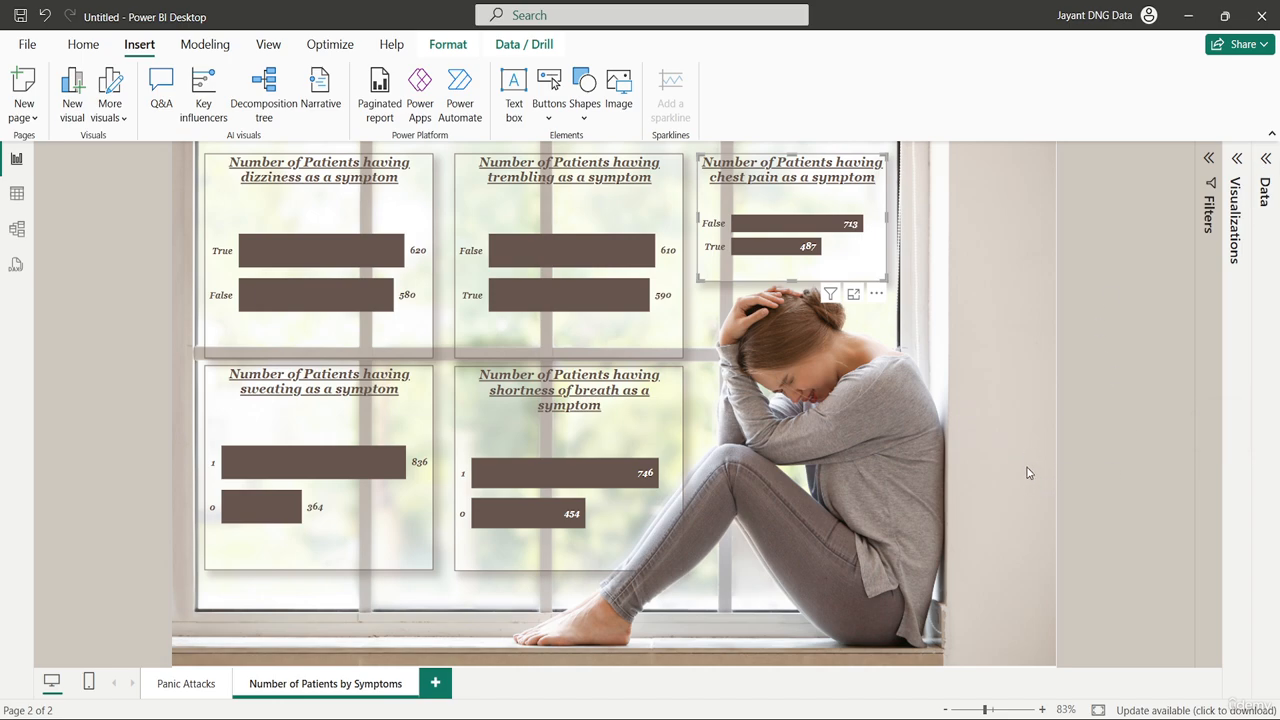
left_click(1272, 135)
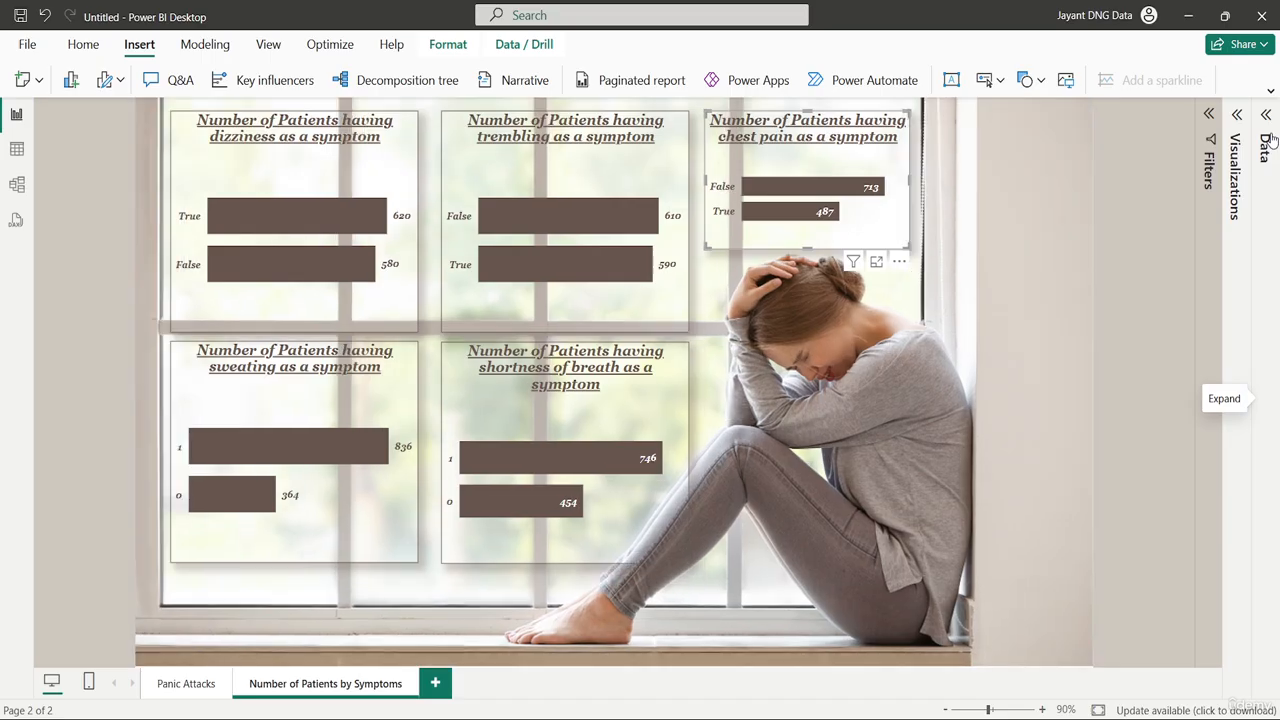